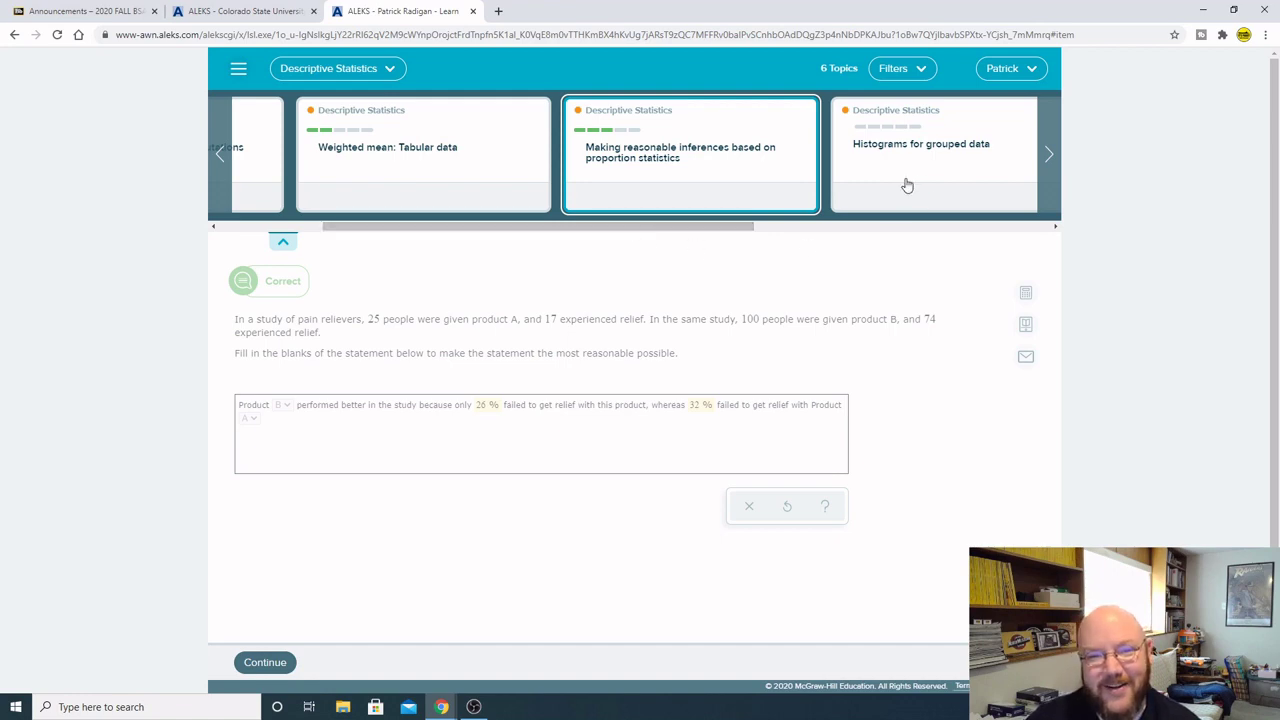
Open the 'Histograms for grouped data' topic card in ALEKS
left_click(905, 185)
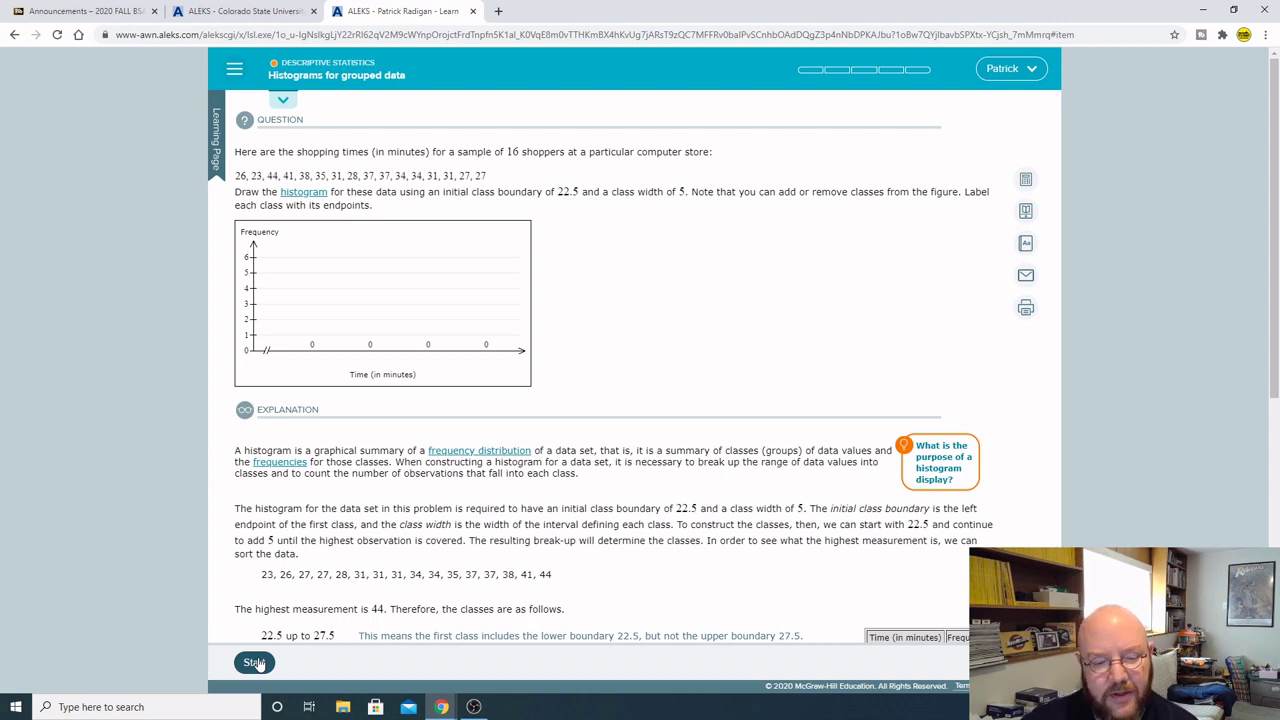
Start a new practice problem and try bar heights 4, 2, 6 and 3
left_click(254, 663)
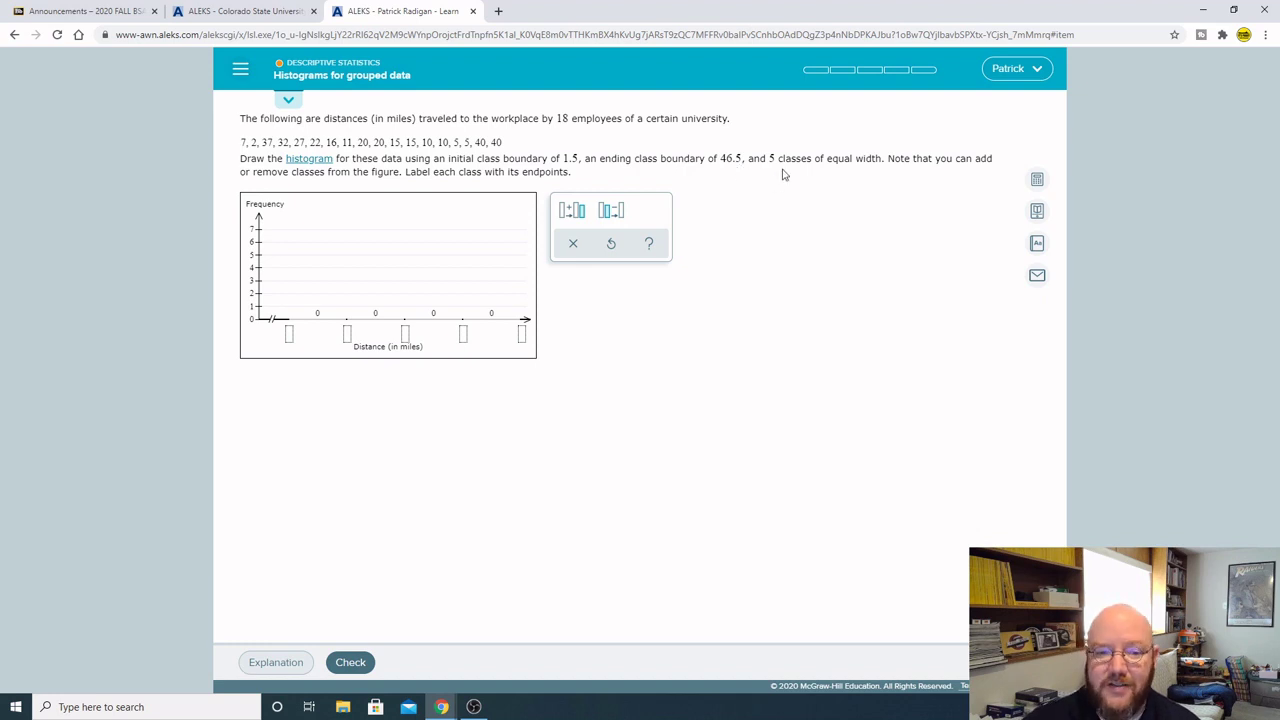
left_click(498, 290)
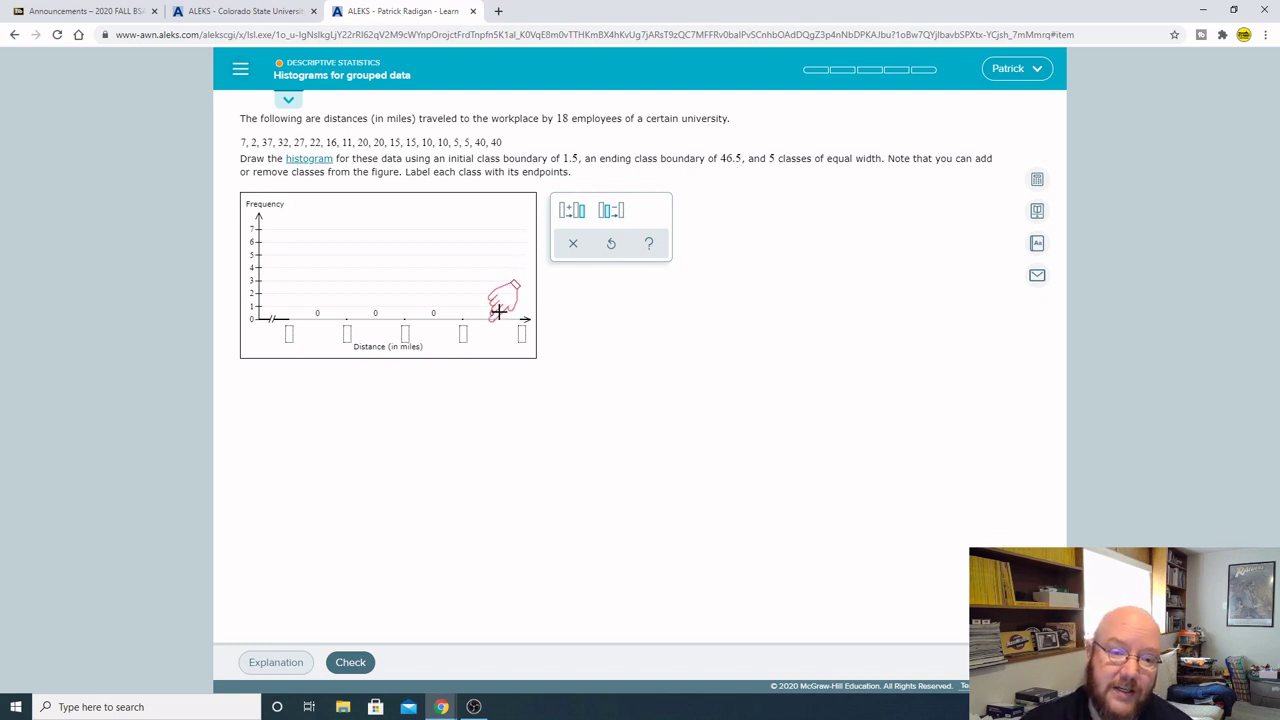
left_click(434, 245)
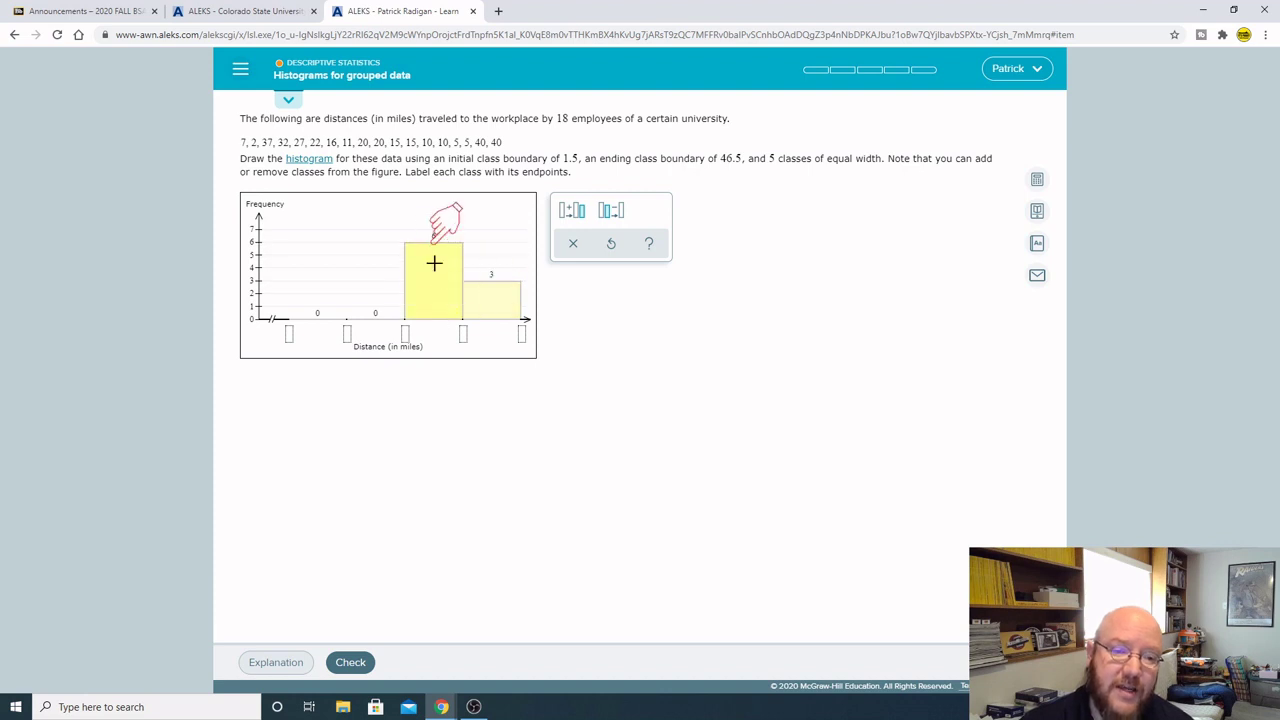
left_click(377, 293)
left_click(320, 268)
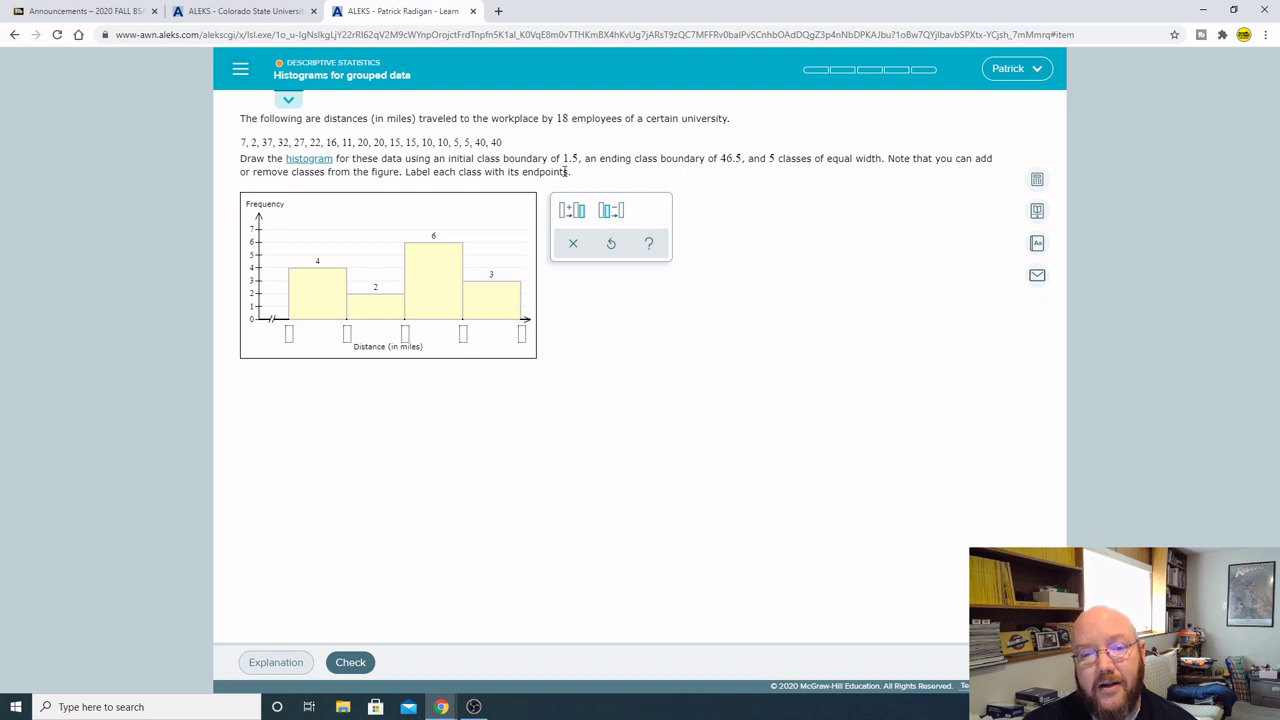
Add a fifth class, leaving the first bar at 3 and the others at 0
left_click(573, 210)
left_click_drag(497, 328, 500, 243)
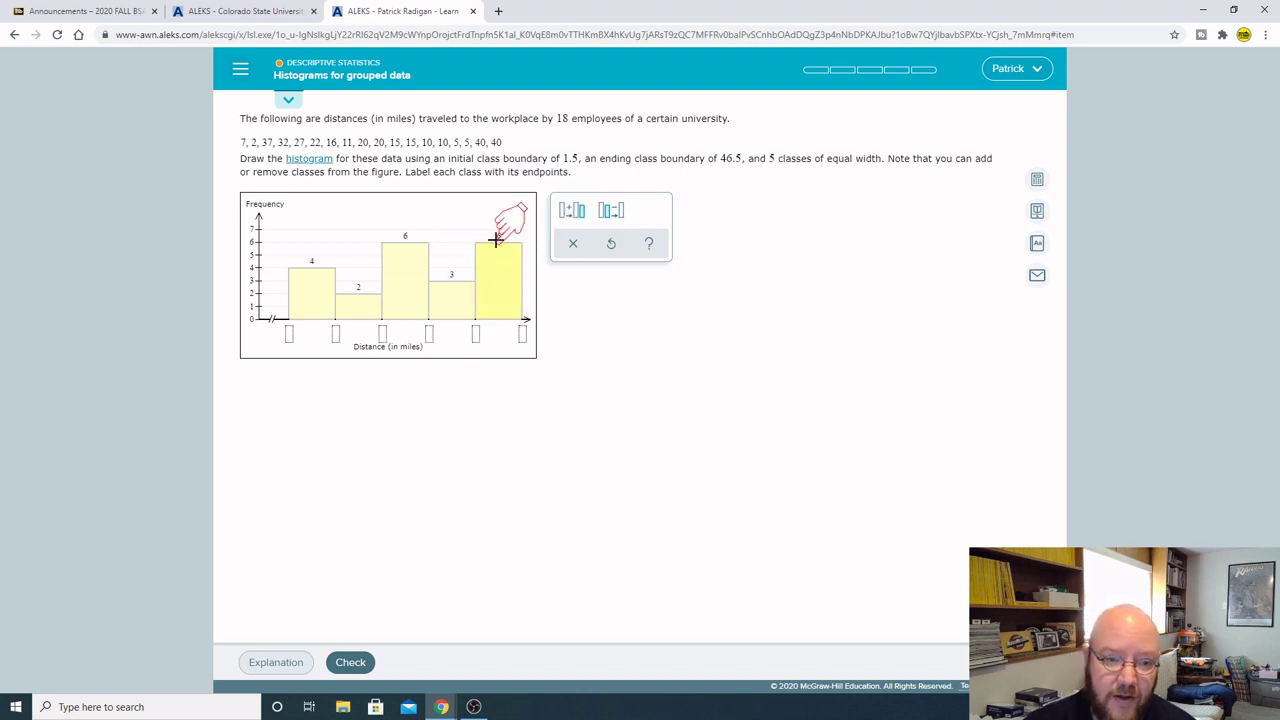
left_click_drag(500, 242, 494, 331)
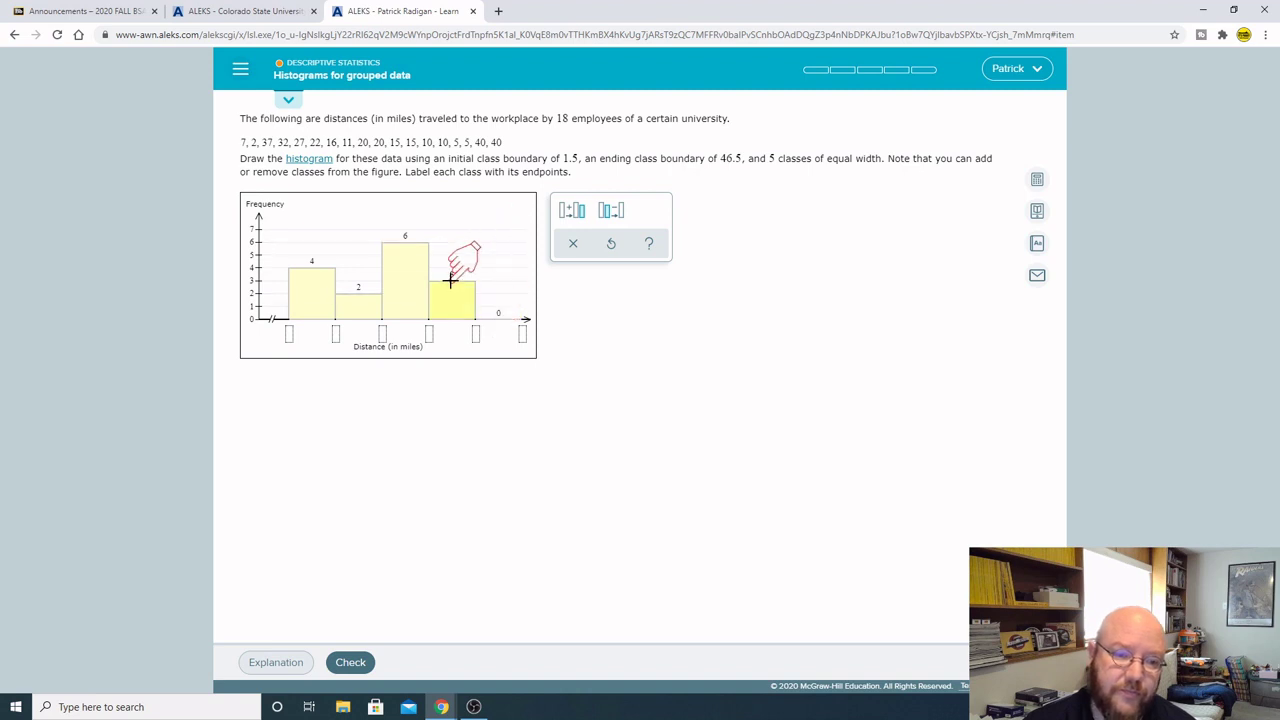
left_click_drag(451, 281, 457, 312)
left_click_drag(406, 243, 358, 318)
mouse_move(313, 267)
left_mouse_down()
mouse_move(314, 314)
mouse_move(306, 279)
left_mouse_up()
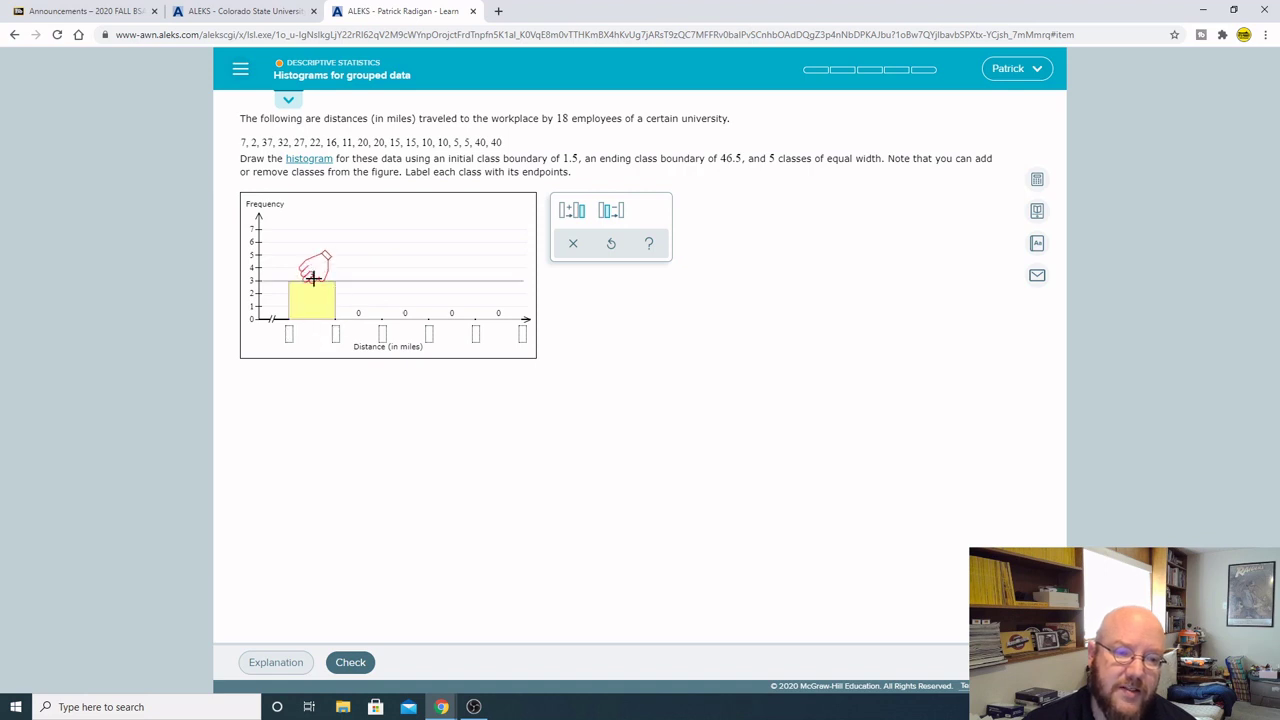
left_click(289, 334)
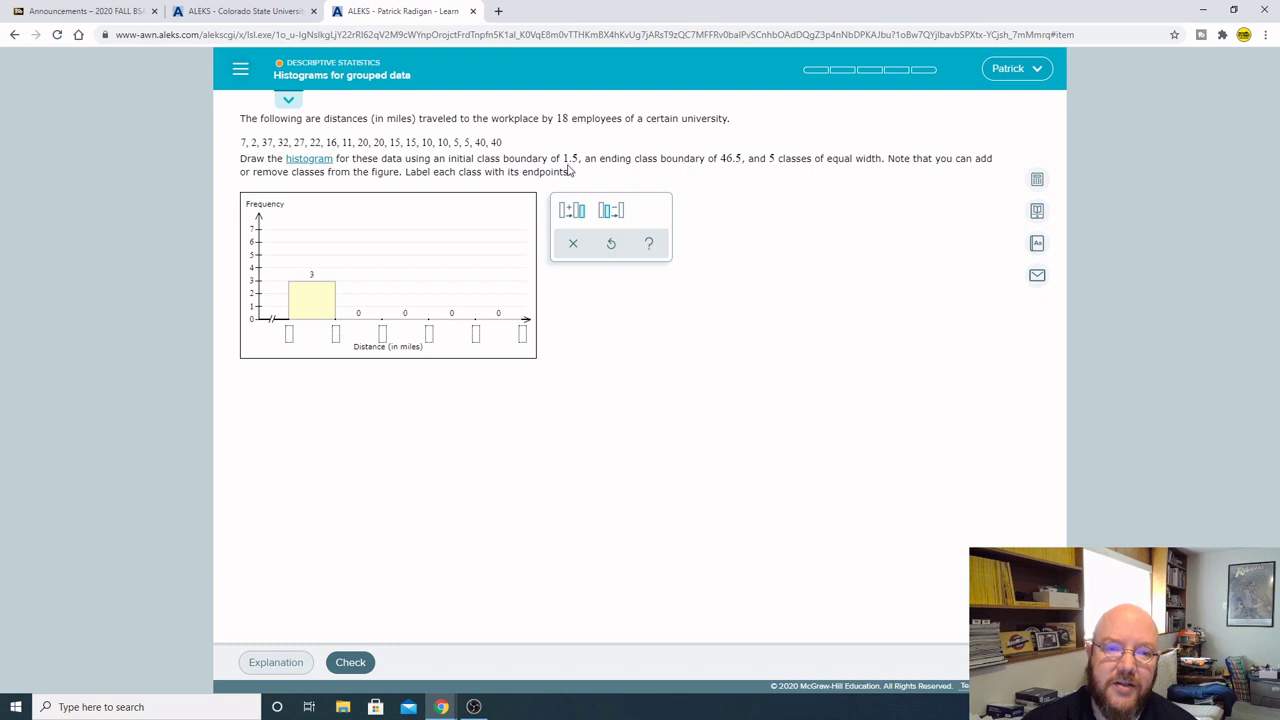
Label the first class boundary 1.5 and the last boundary 46.5
type("1.5")
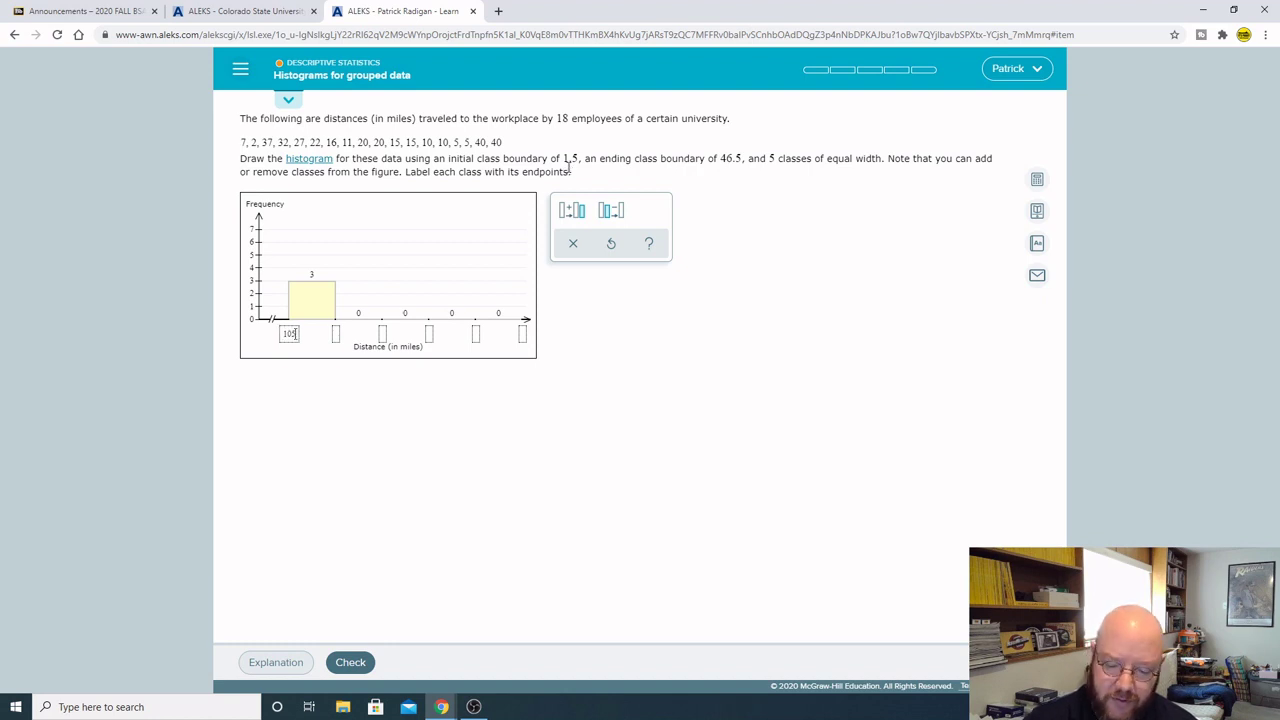
key("BackSpace")
key("BackSpace")
type(".5")
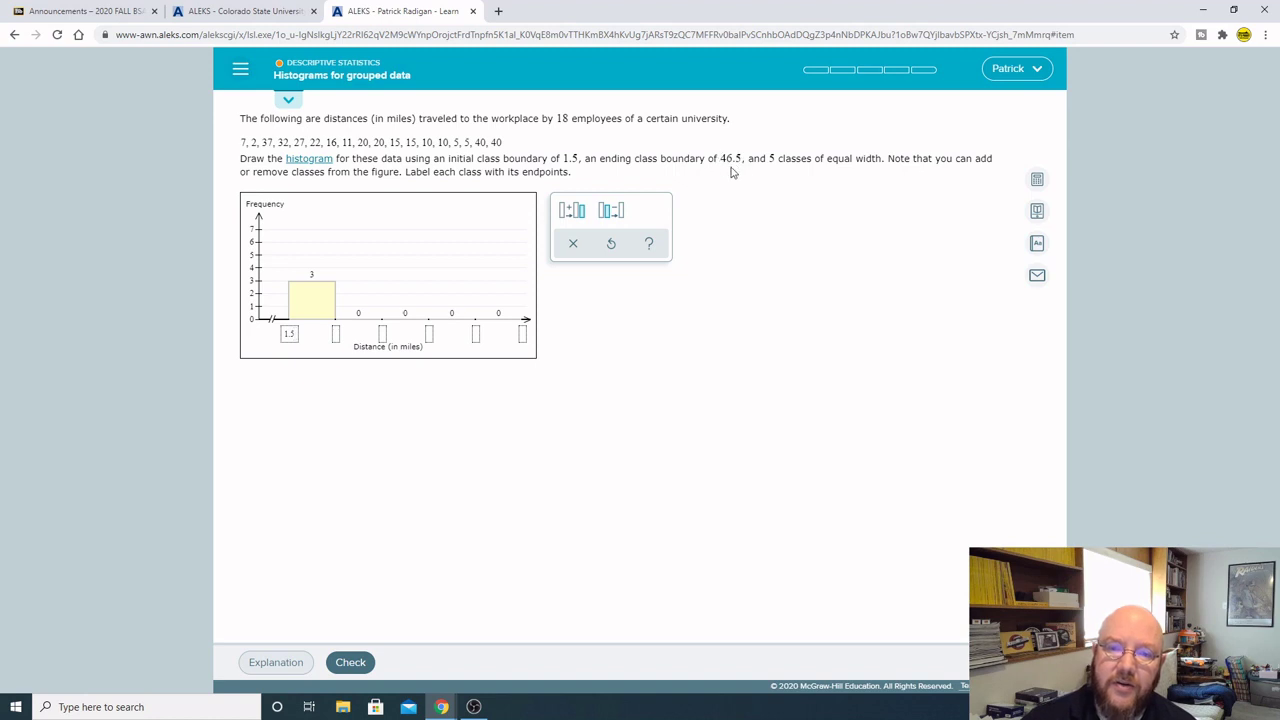
left_click(522, 334)
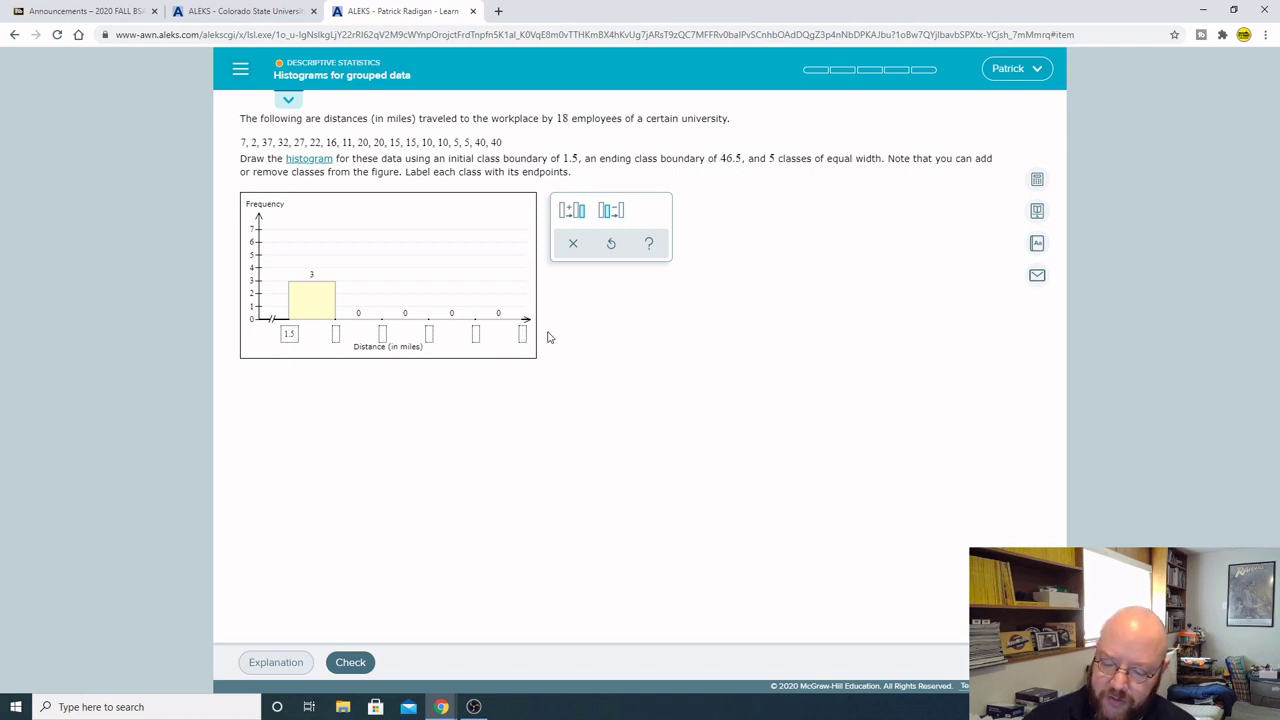
type("46.5")
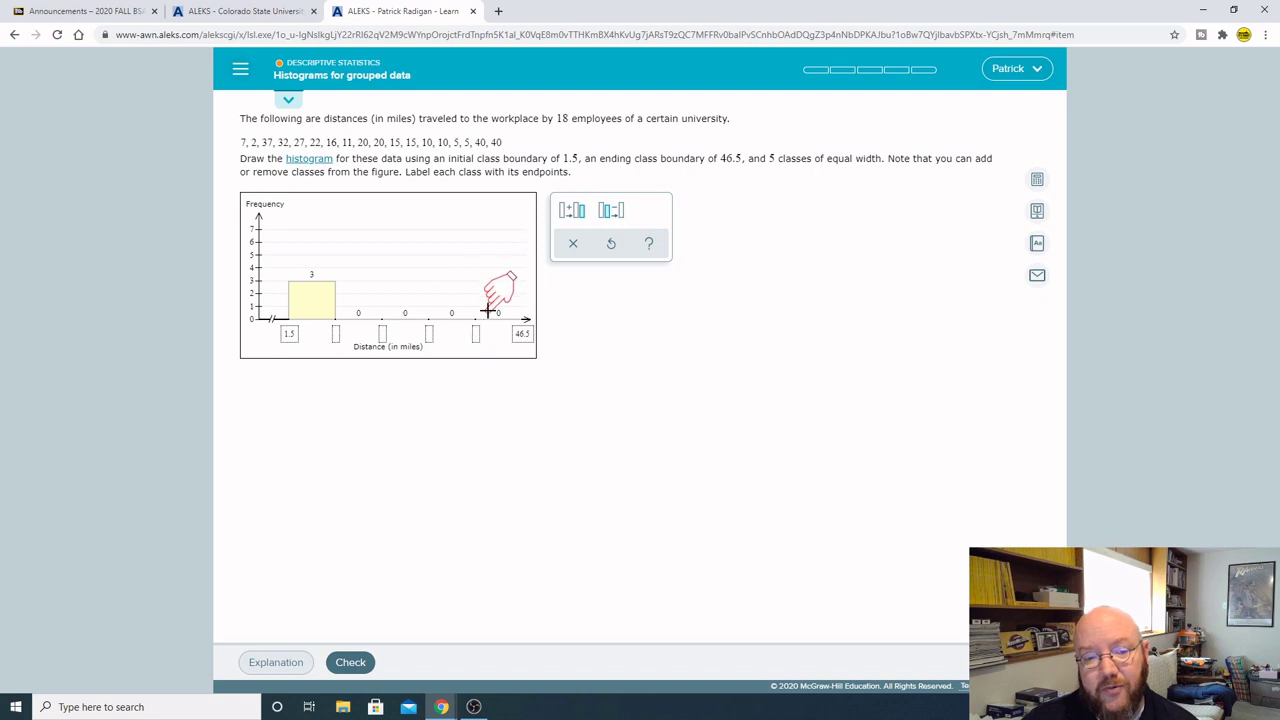
Raise the fifth bar to 5 and the fourth to 7, with the calculator placed beside the graph
left_click_drag(485, 305, 497, 256)
left_click_drag(447, 310, 455, 230)
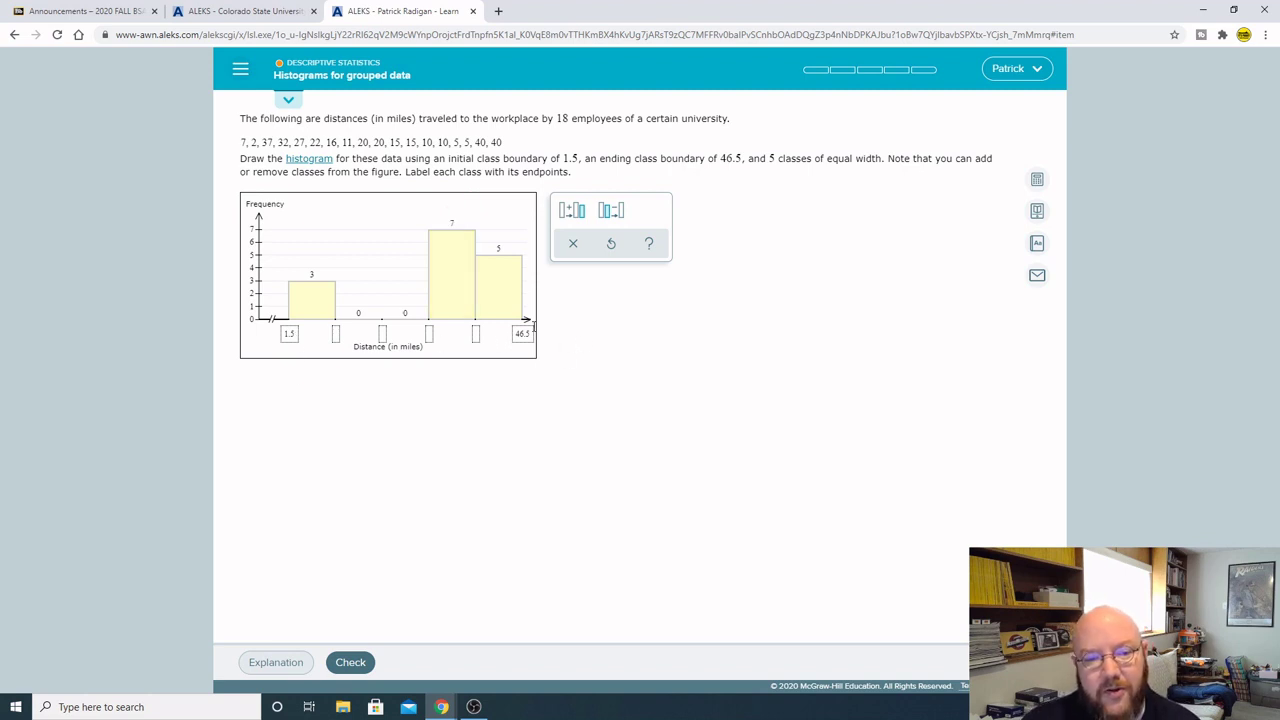
left_click(1037, 179)
left_click_drag(914, 177, 773, 229)
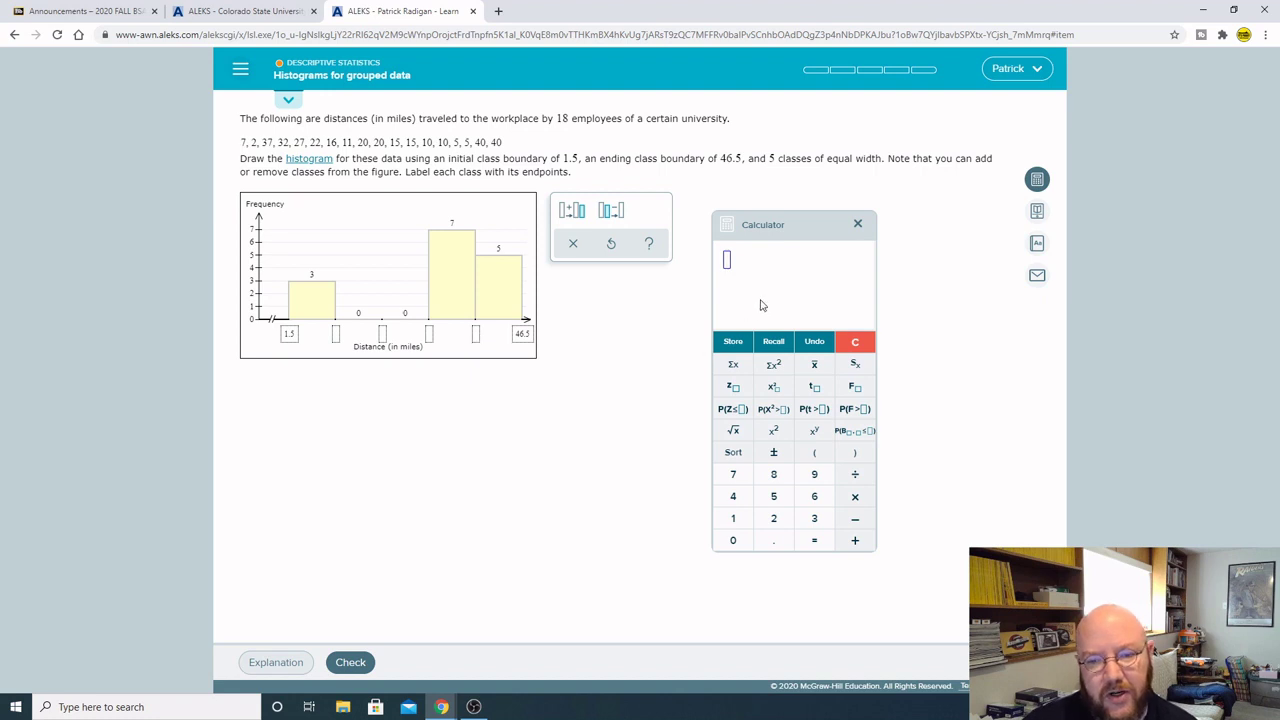
Compute (46.5 − 1.5) / 5 = 9 in the calculator to get the class width
type("46")
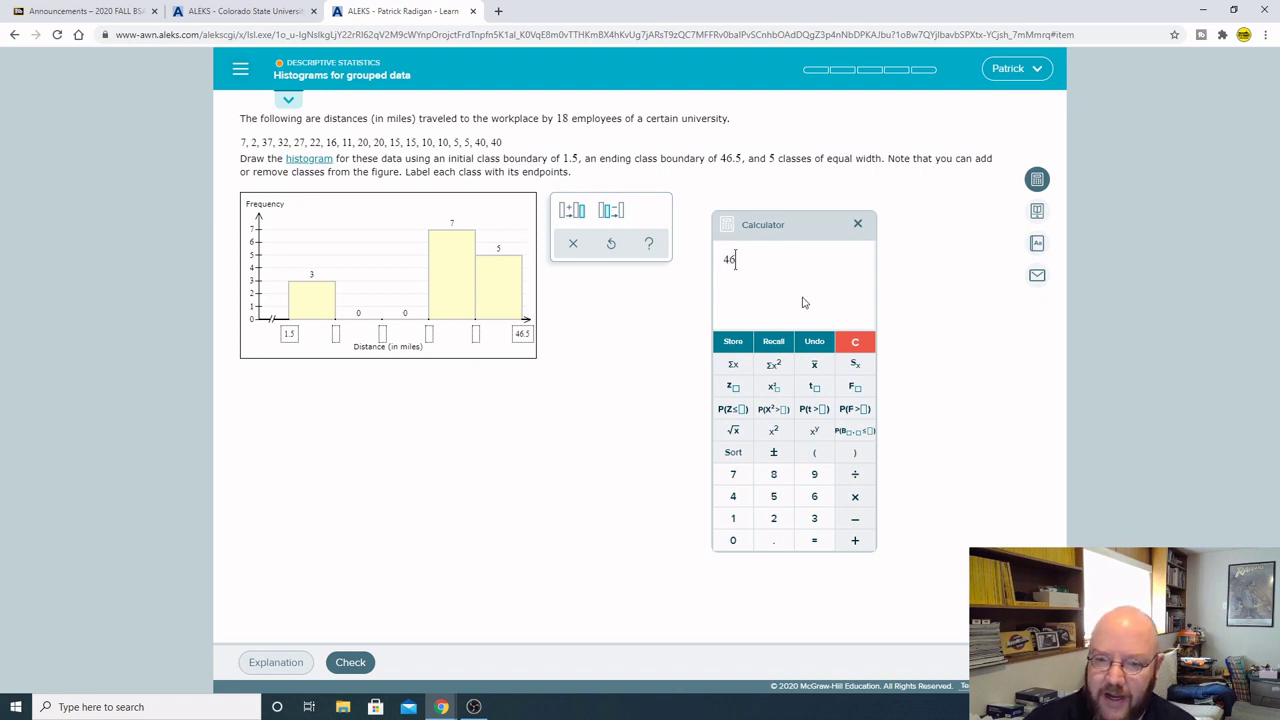
type(".5-")
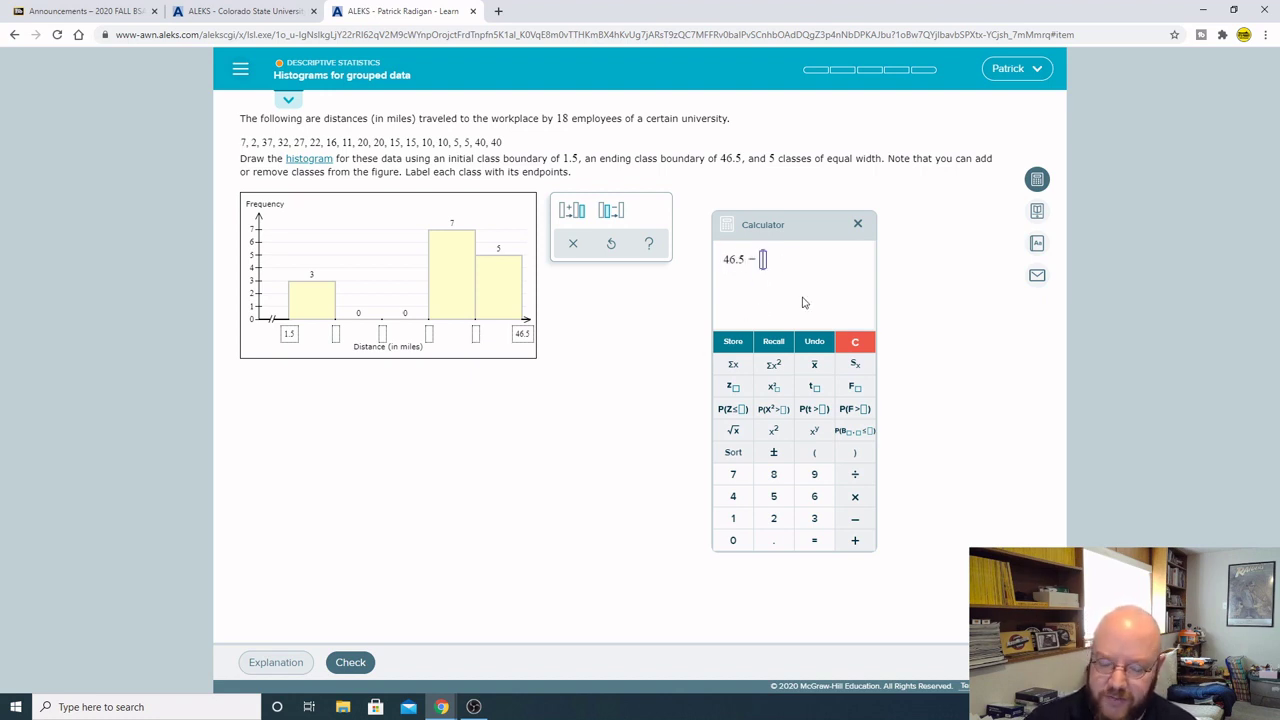
type("1.5")
key("Return")
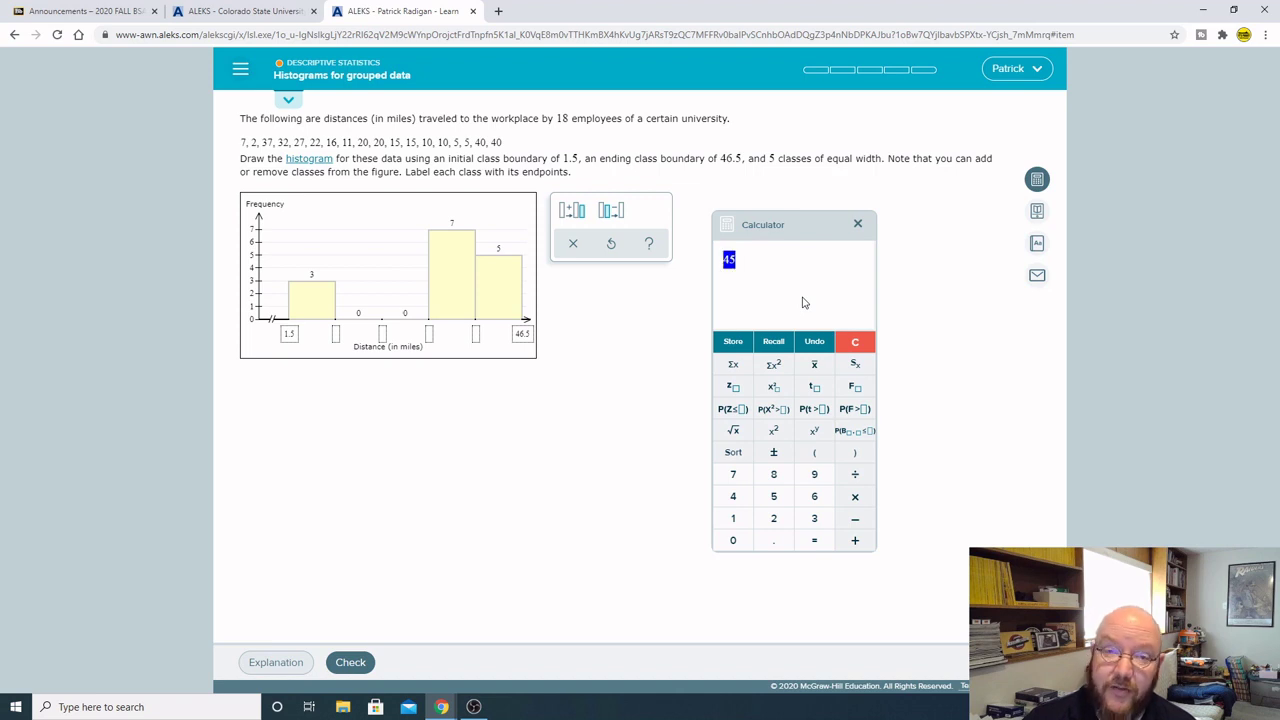
type("/")
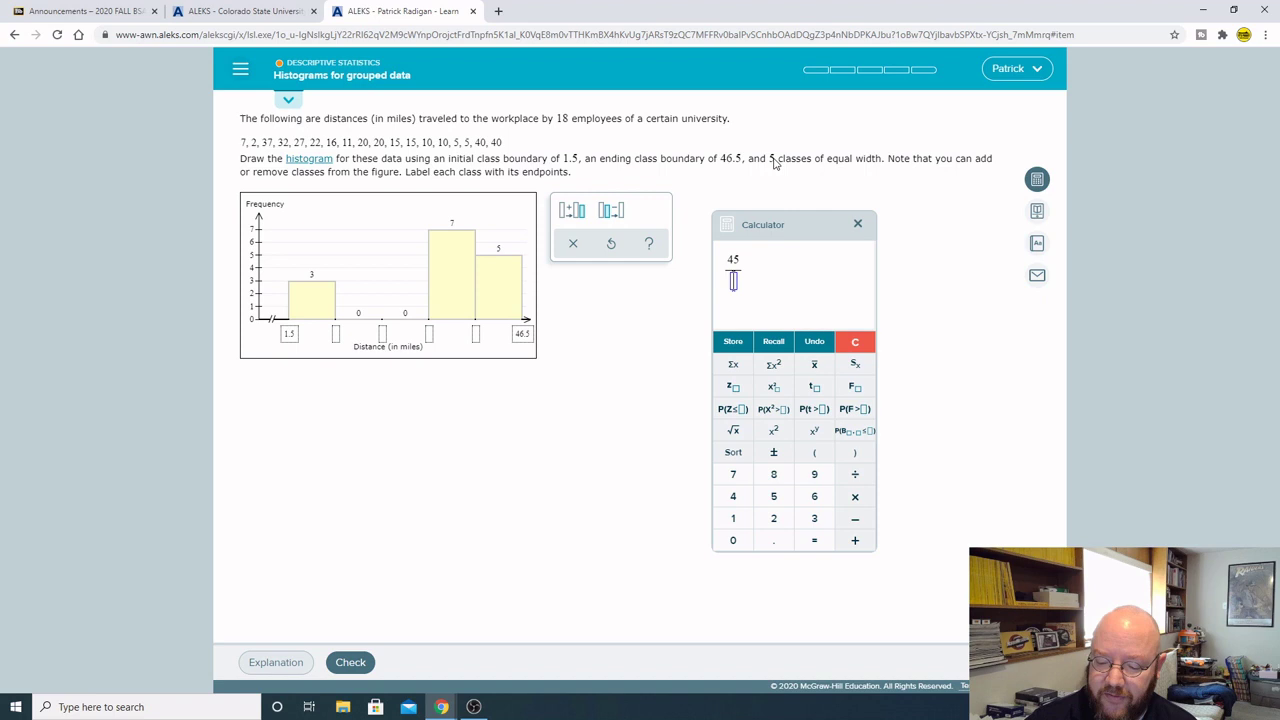
type("5")
key("Return")
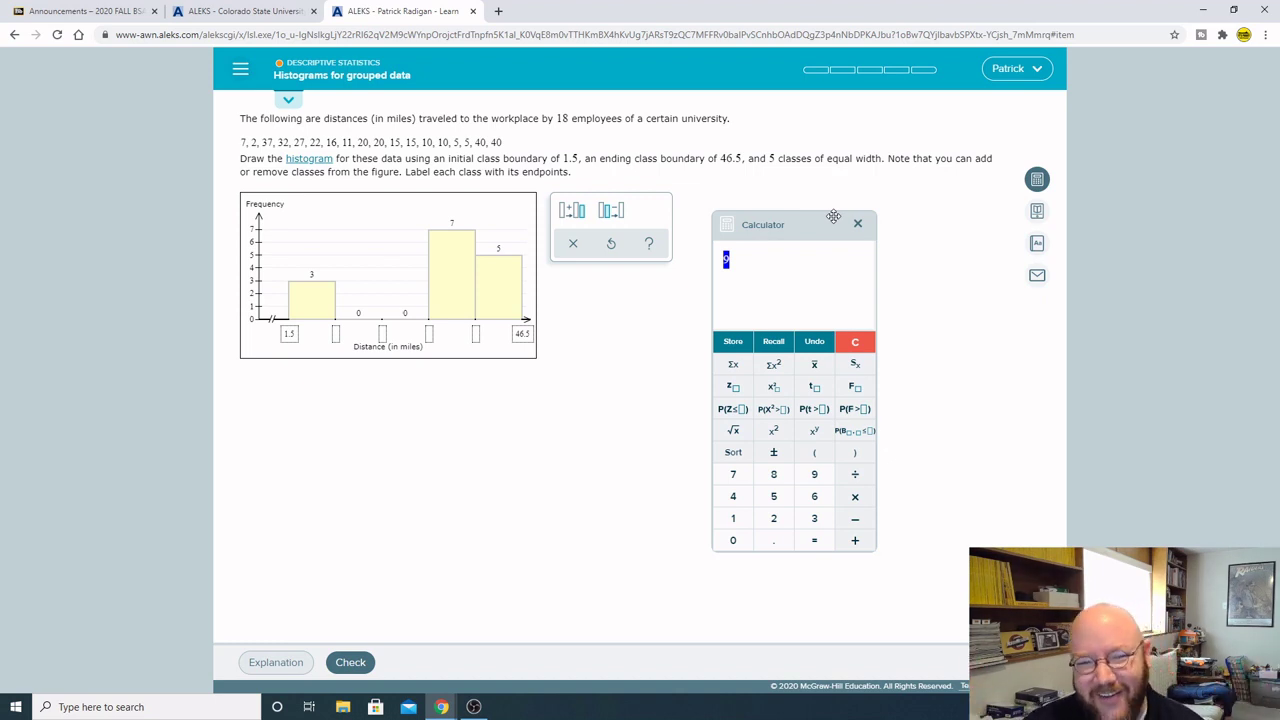
Add 9 repeatedly from 15, entering 24, 33 and 42 as boundaries
left_click(853, 342)
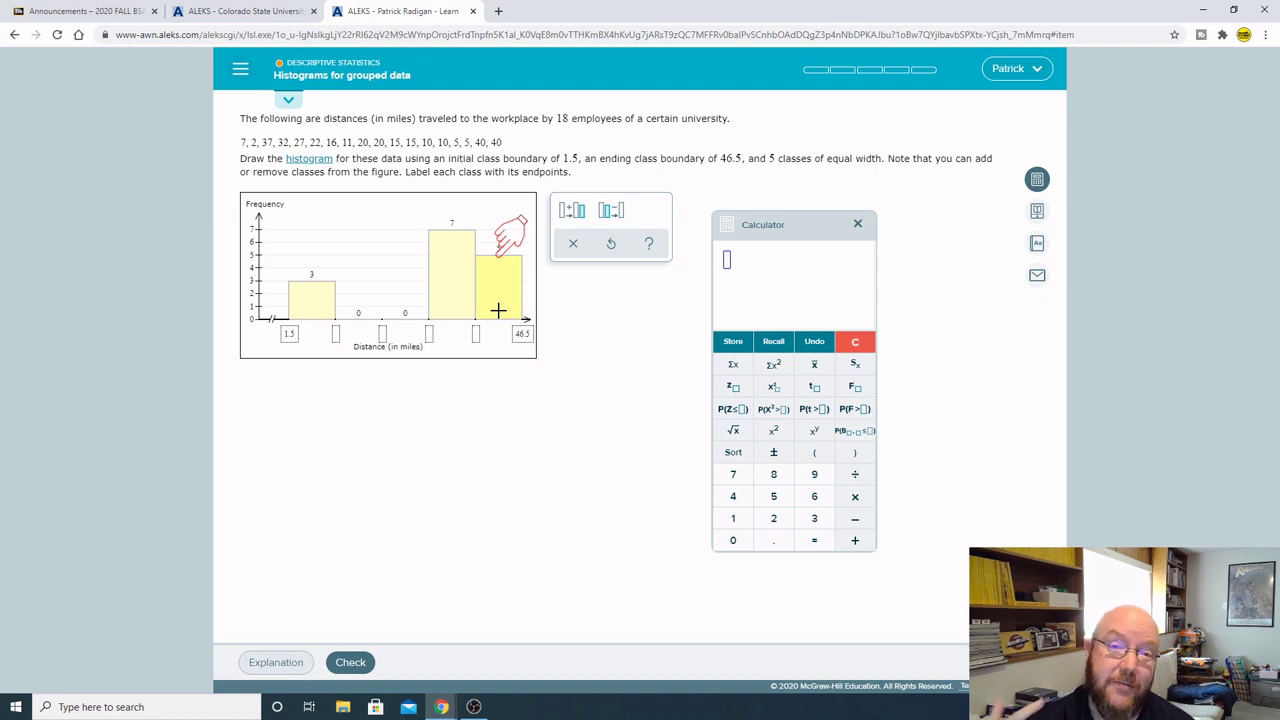
left_click(733, 518)
left_click(773, 496)
left_click(855, 540)
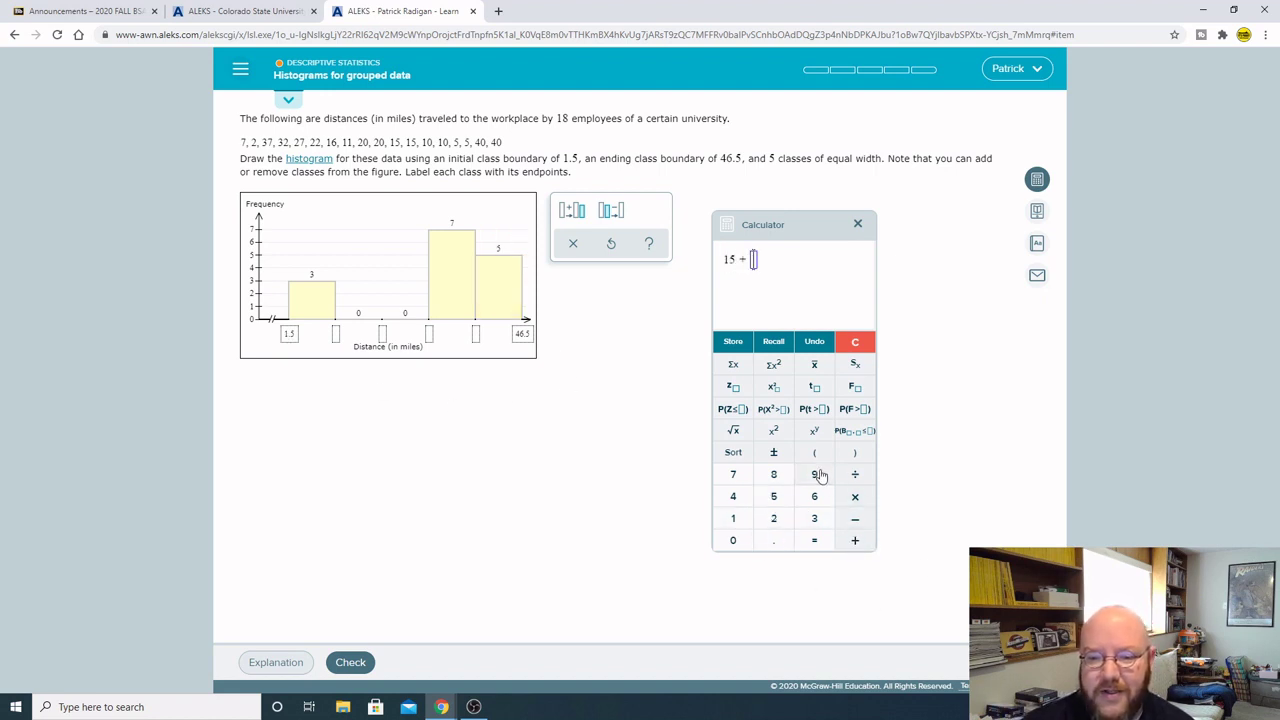
left_click(814, 474)
left_click(816, 540)
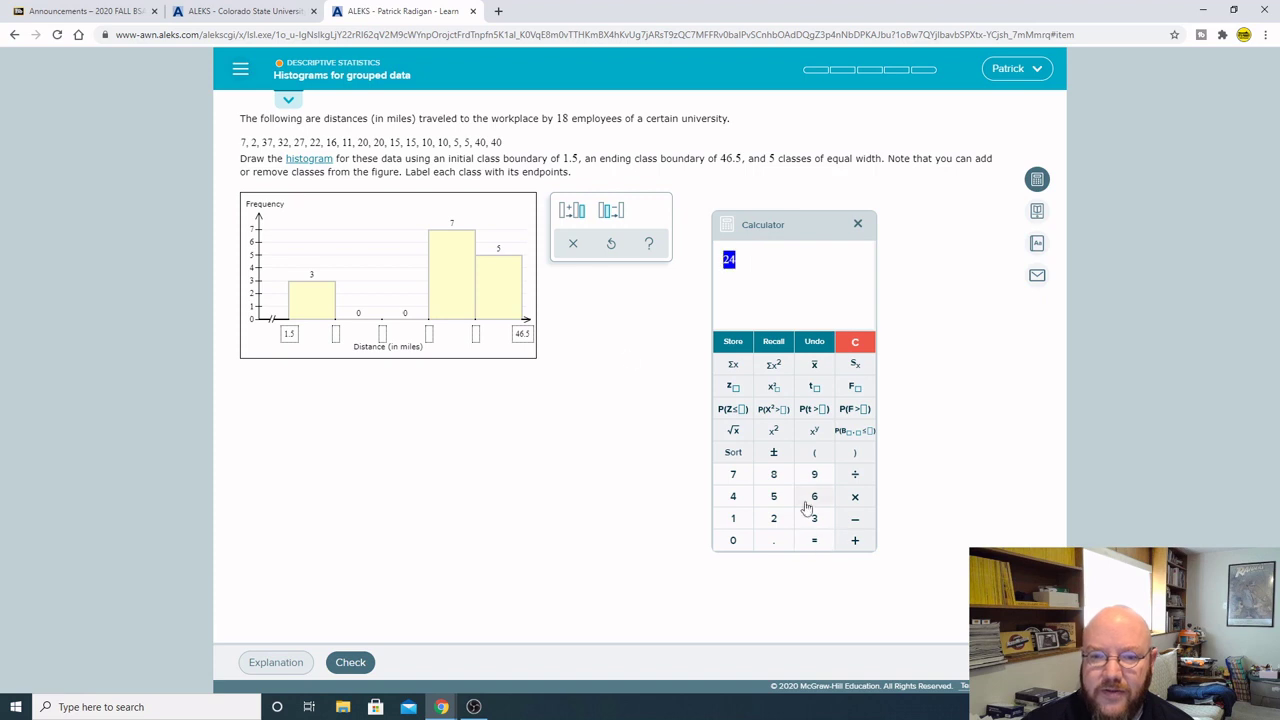
left_click(336, 334)
type("24")
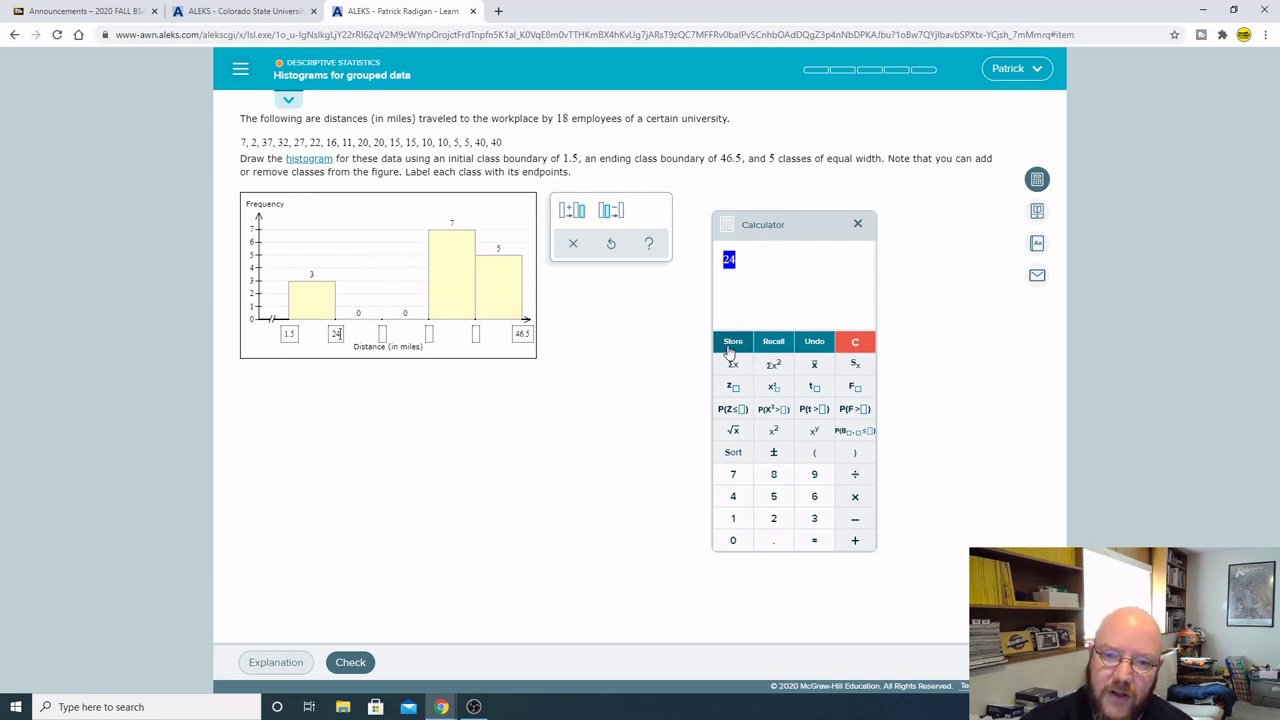
left_click(745, 263)
type("+9")
key("Return")
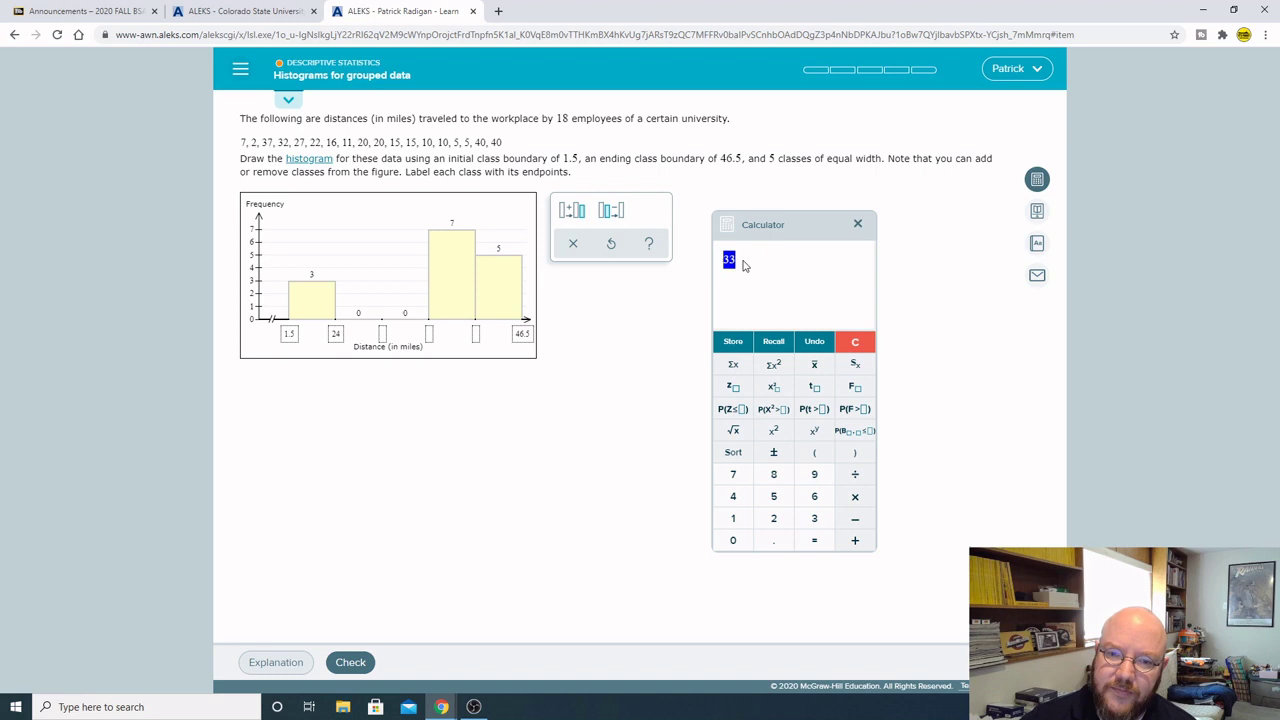
left_click(381, 334)
type("33")
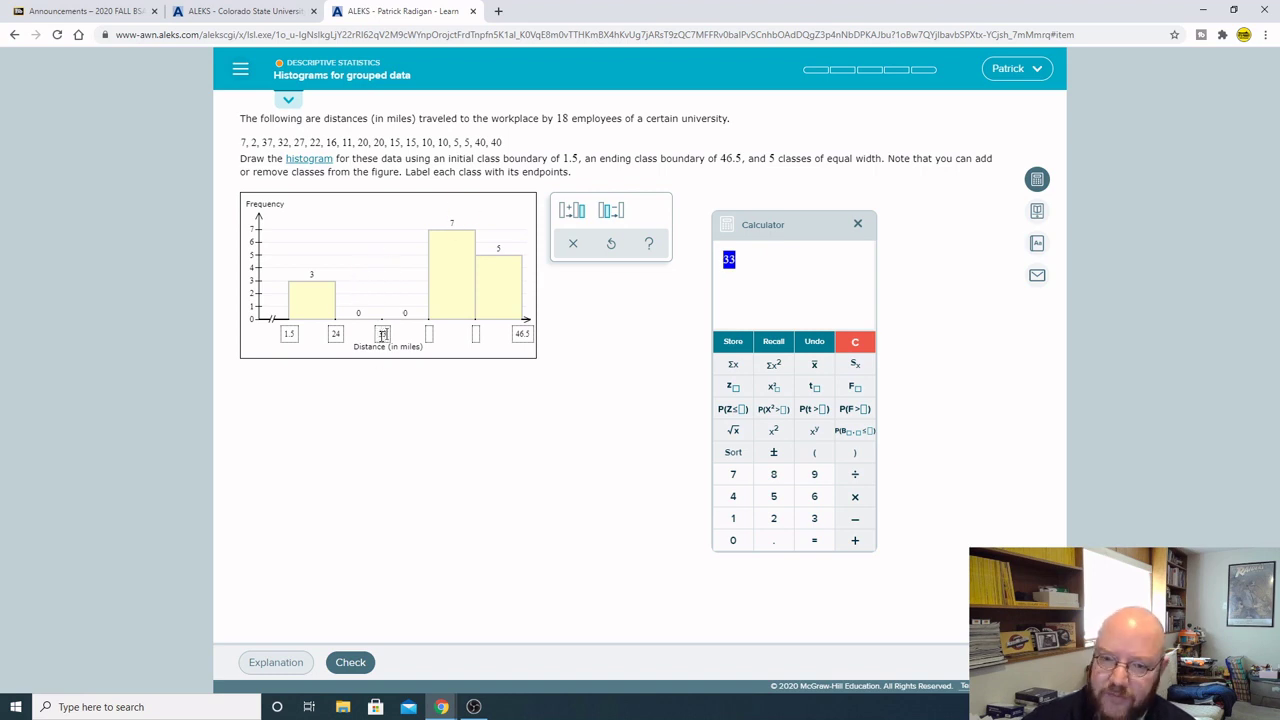
left_click(736, 260)
type("+")
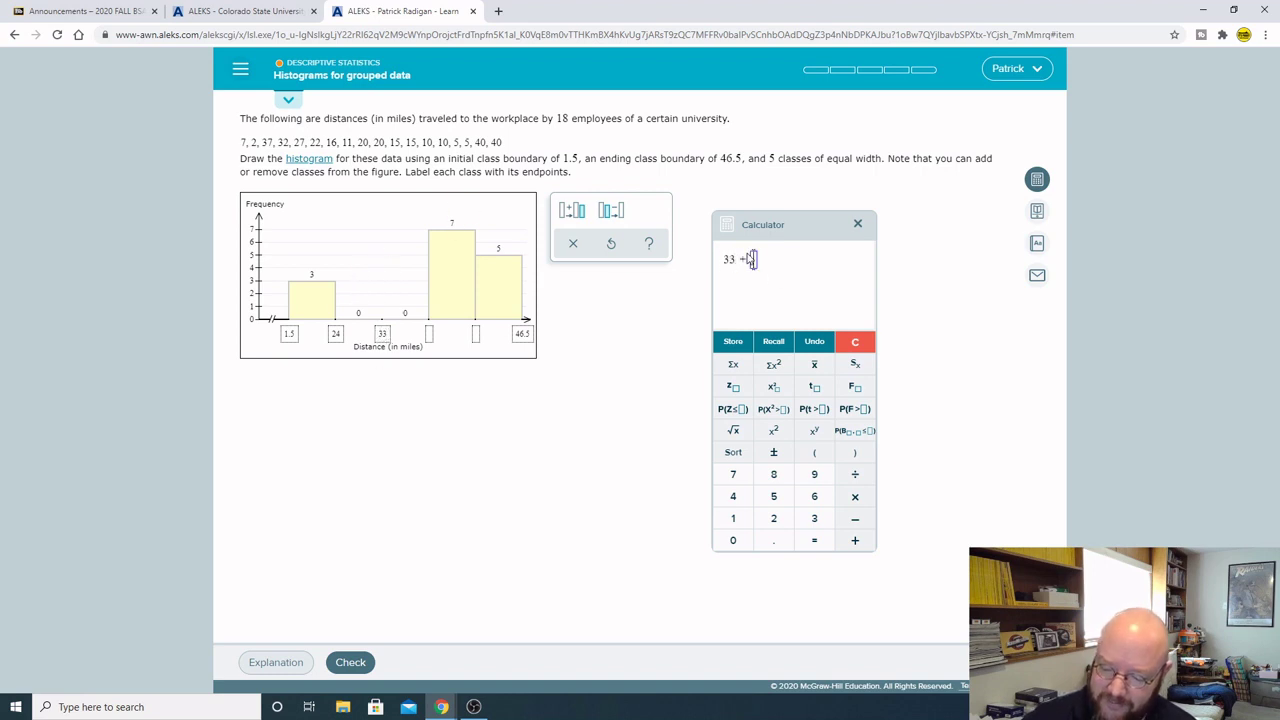
type("9")
key("Return")
left_click(429, 334)
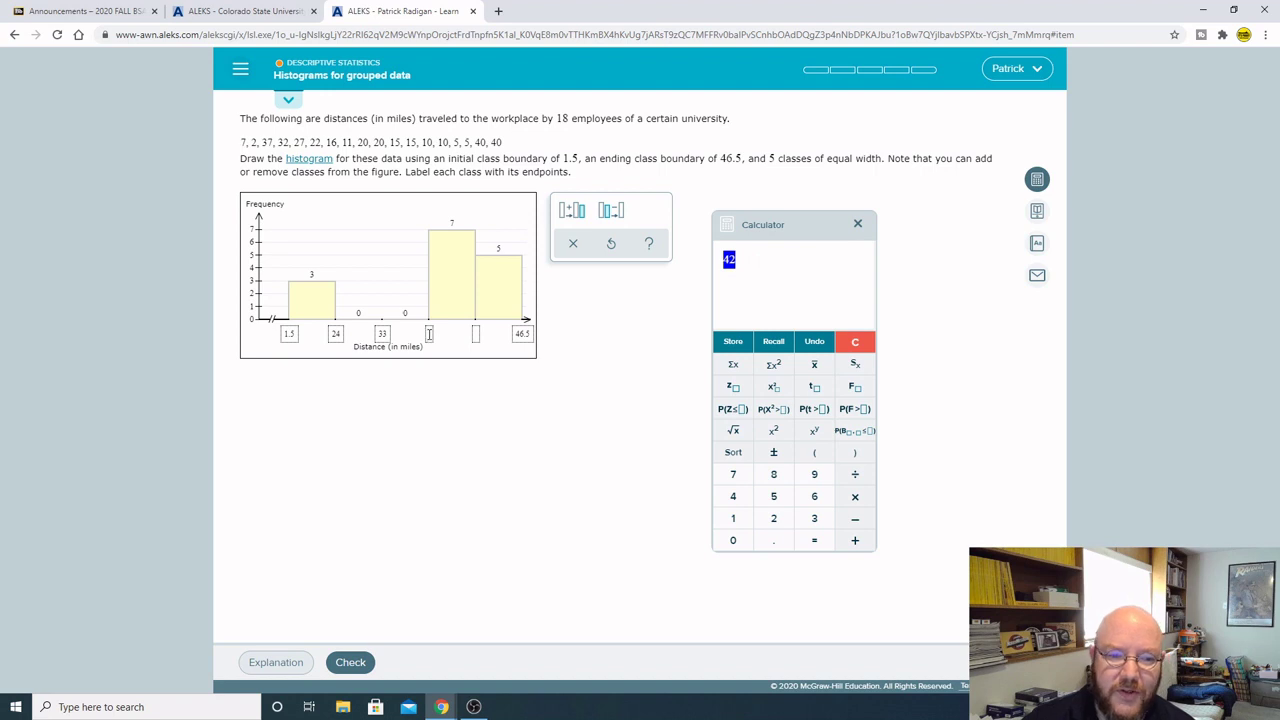
type("42")
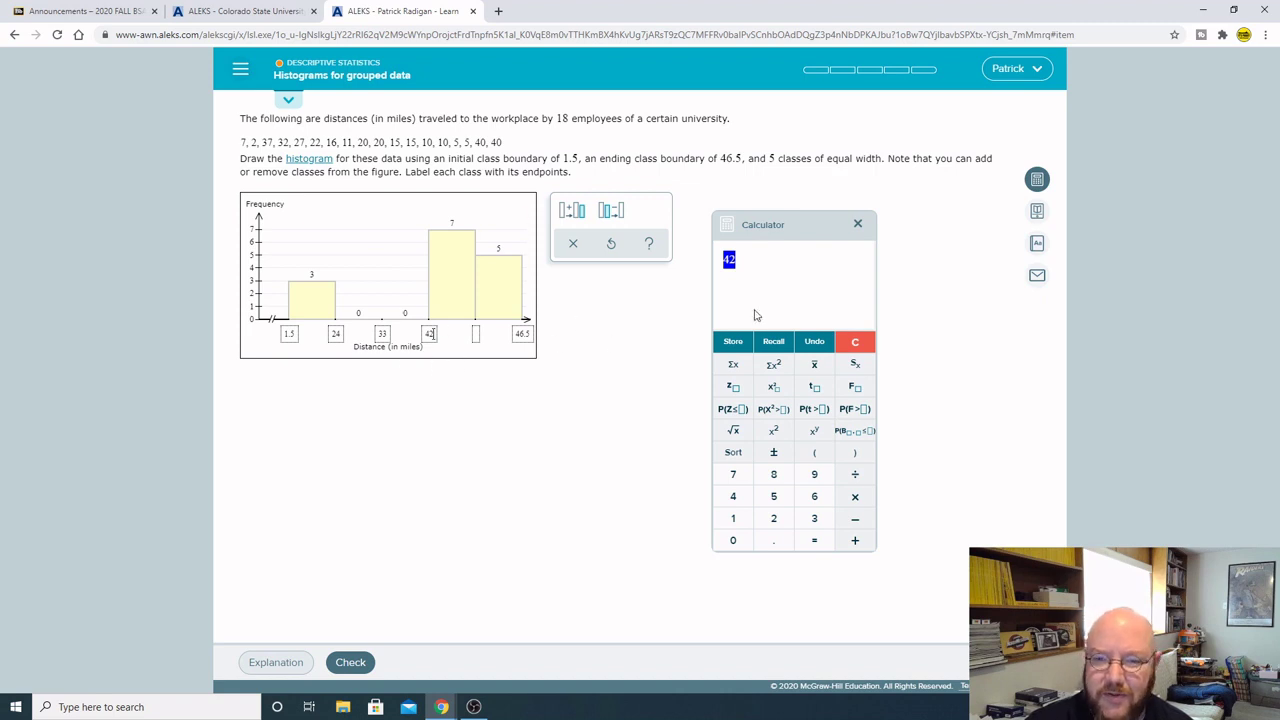
key("BackSpace")
key("BackSpace")
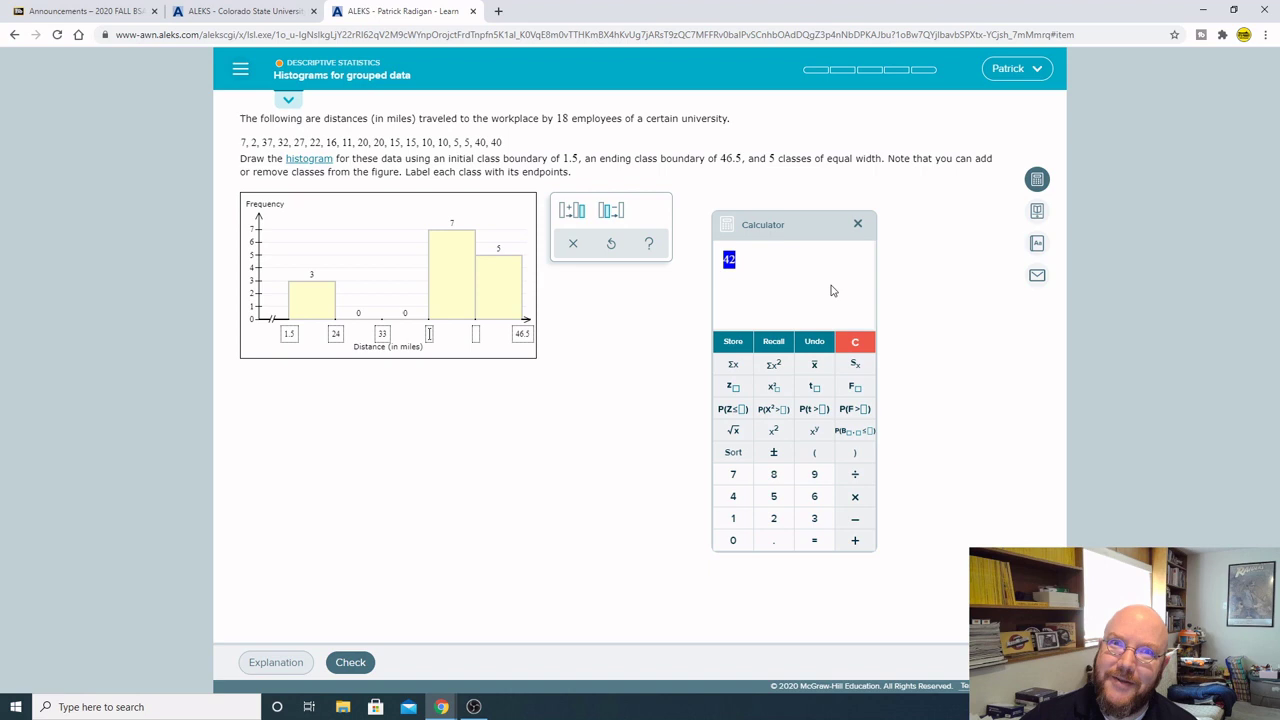
Recompute from 1.5 and correct the second and third boundaries to 10.5 and 19.5
left_click(855, 342)
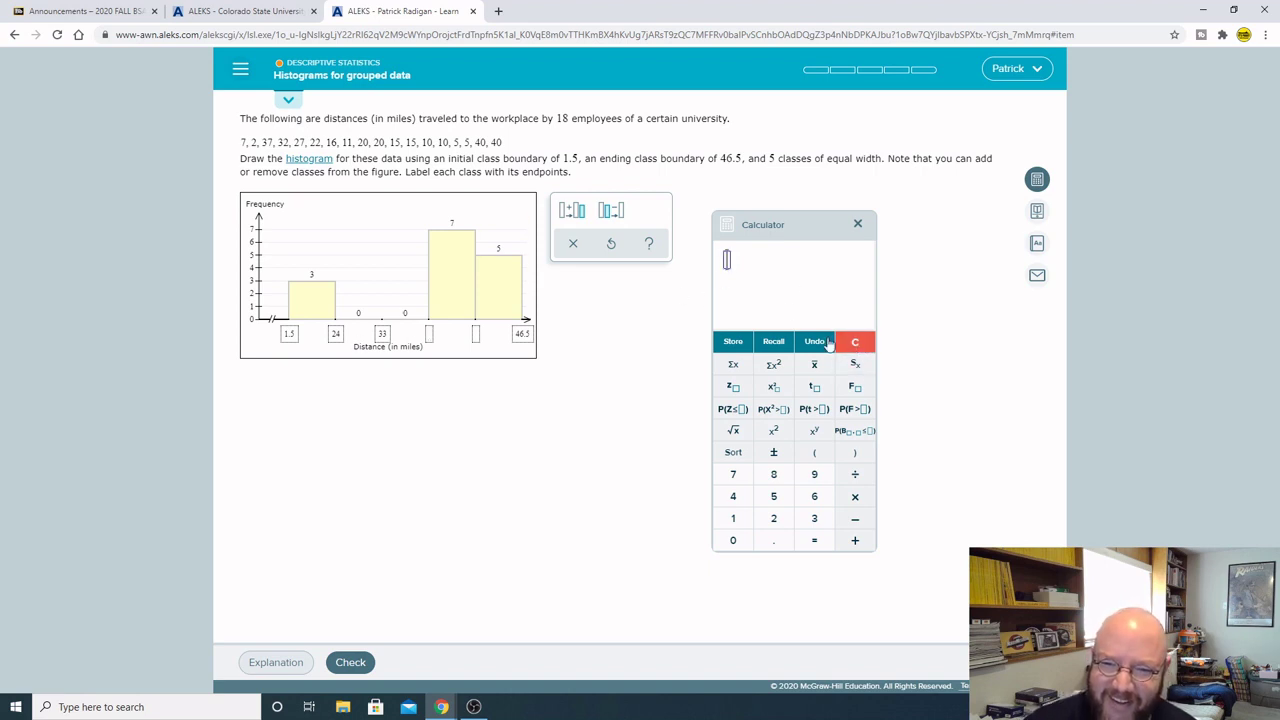
type("1")
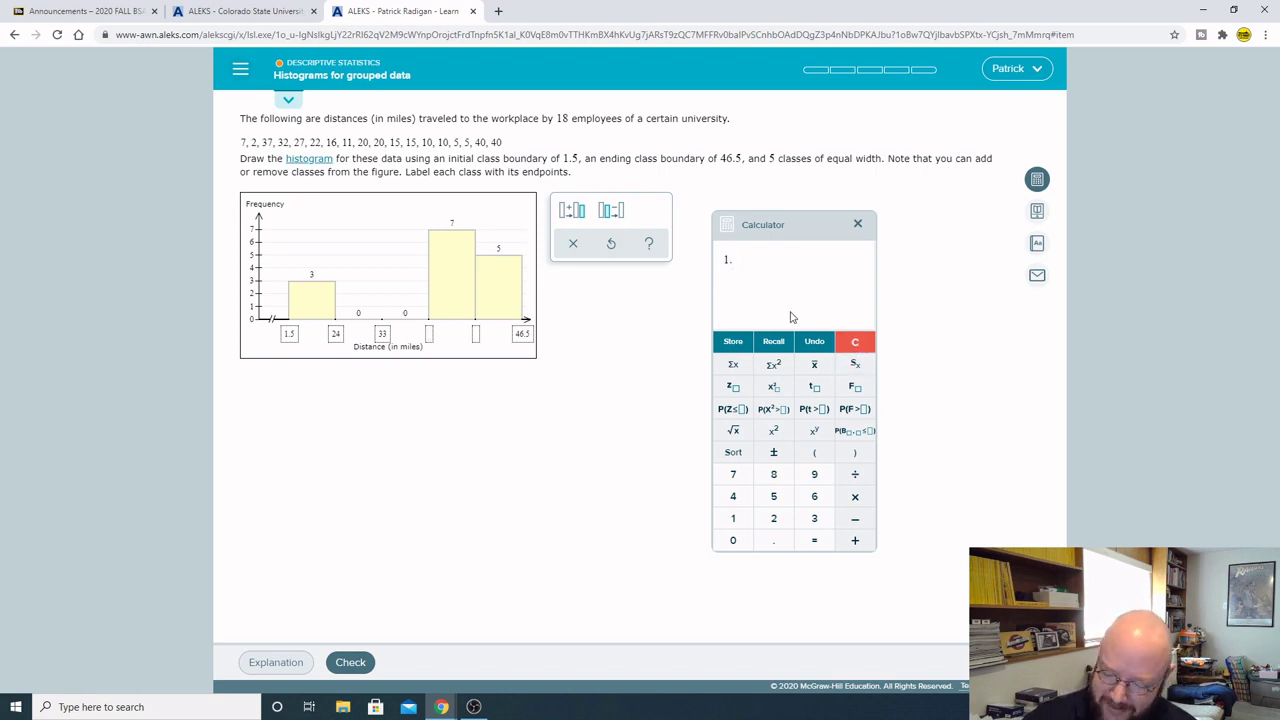
type(".5+9")
key("Return")
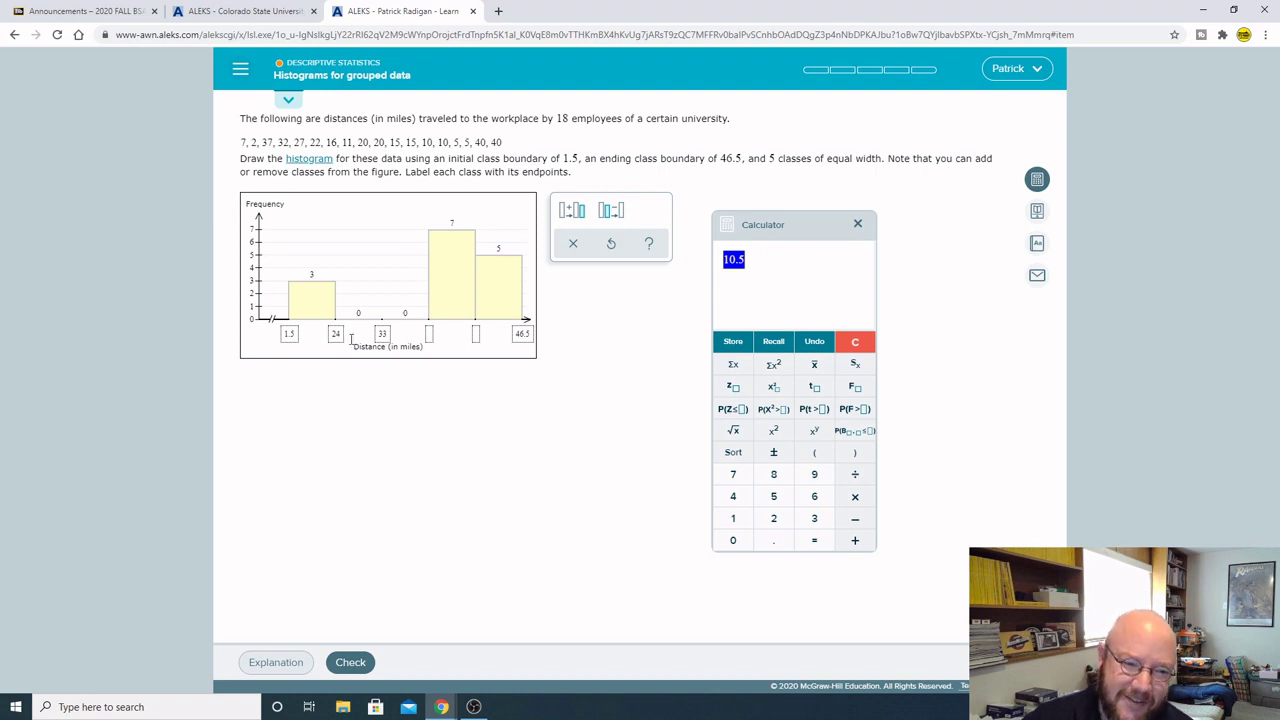
double_click(336, 333)
type("10.05")
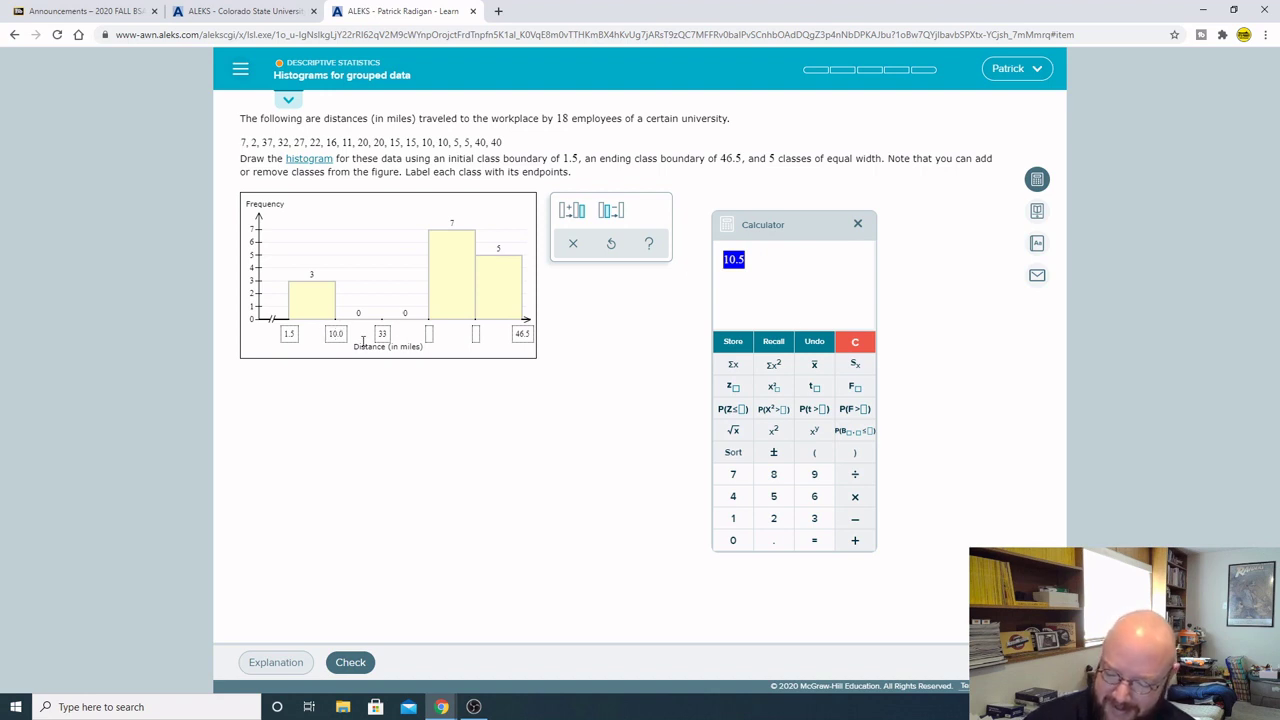
key("BackSpace")
key("BackSpace")
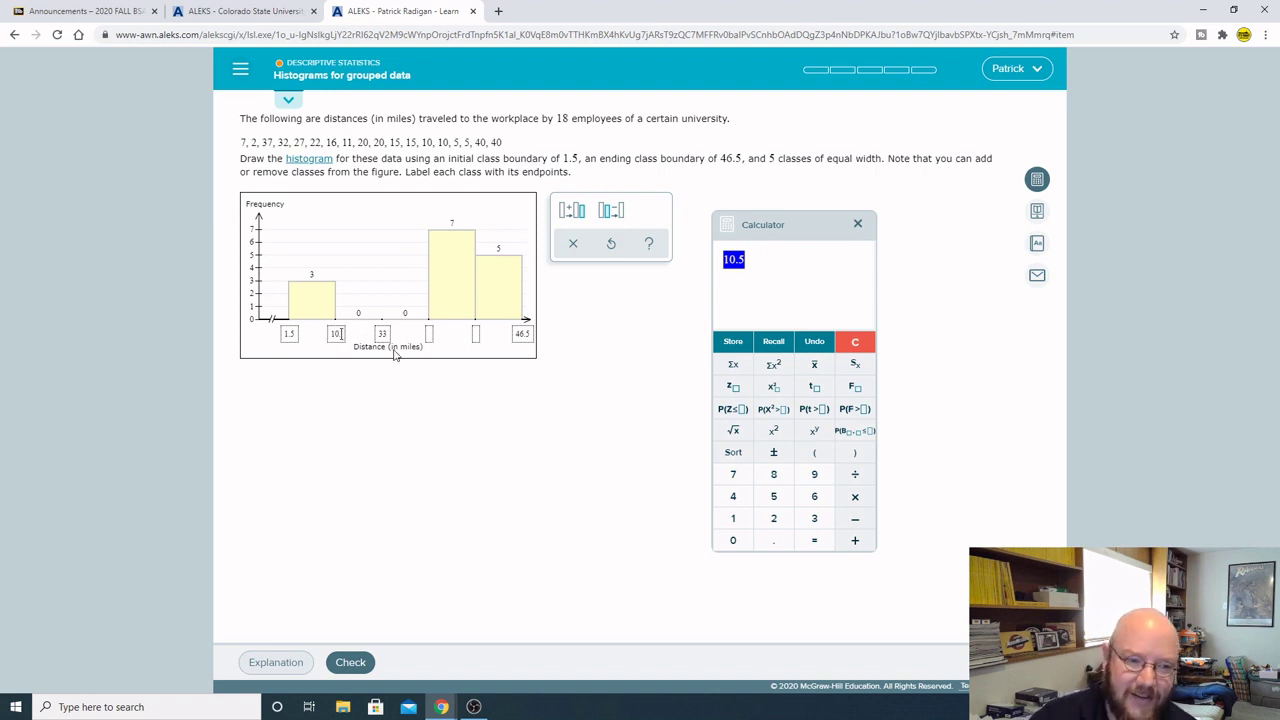
type("5")
left_click(748, 262)
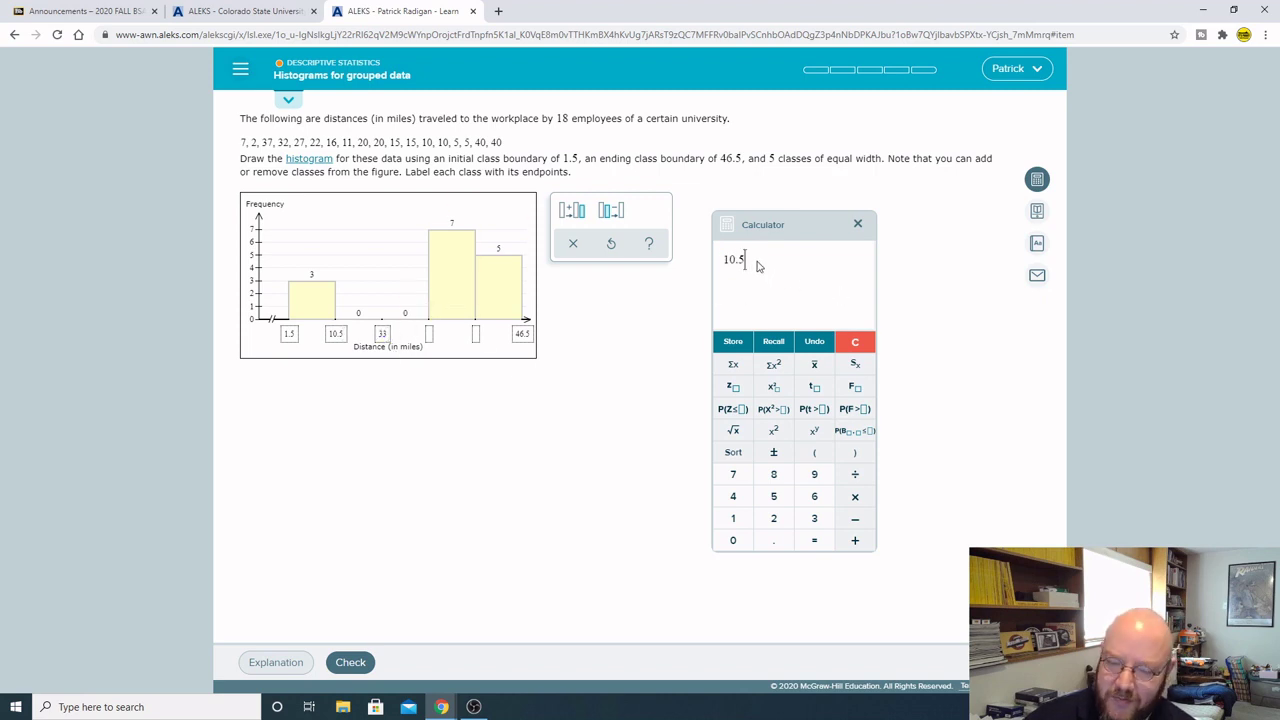
type("+9")
key("Return")
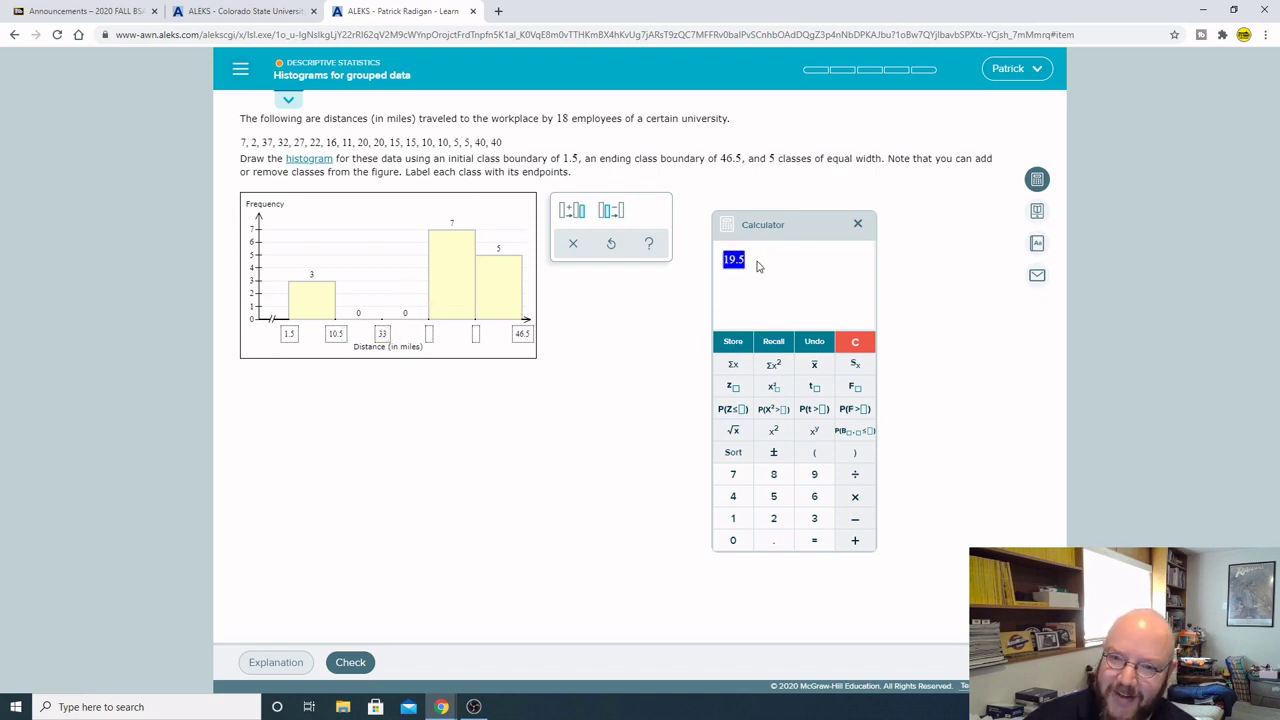
double_click(384, 332)
type("19.5")
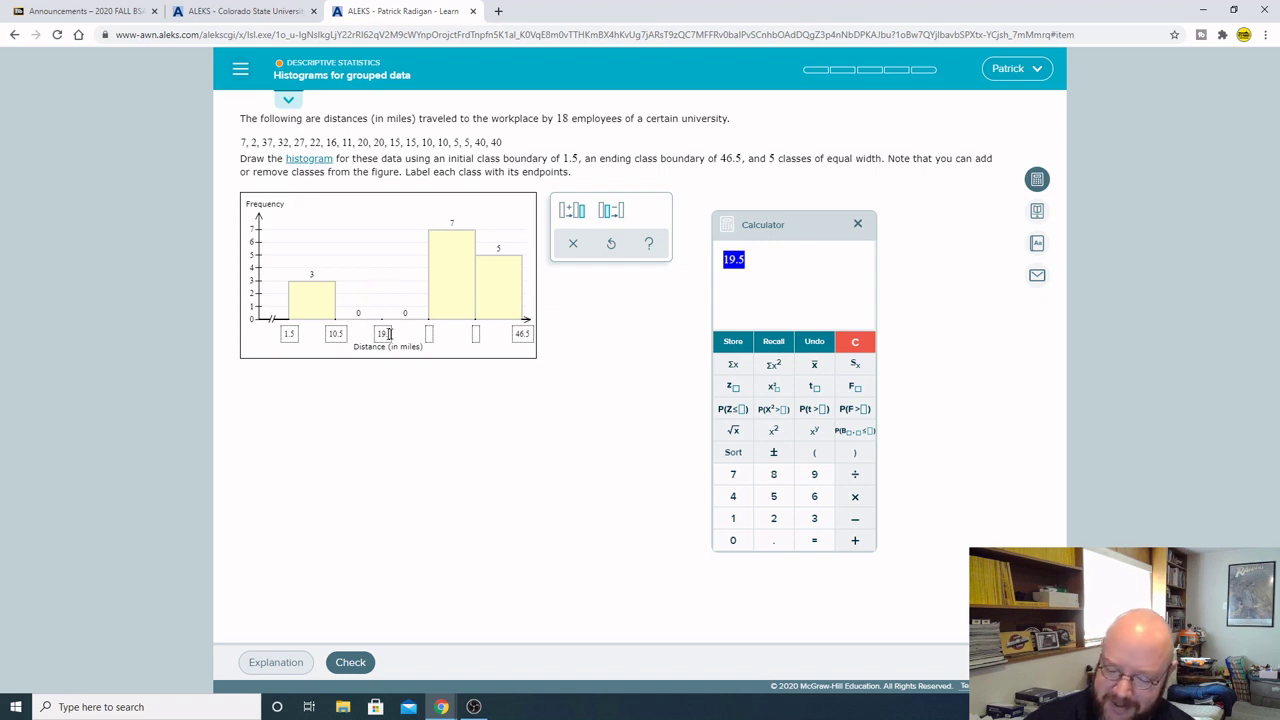
Continue adding 9 to enter 28.5 and 37.5, confirming 46.5 as the final boundary
left_click(750, 260)
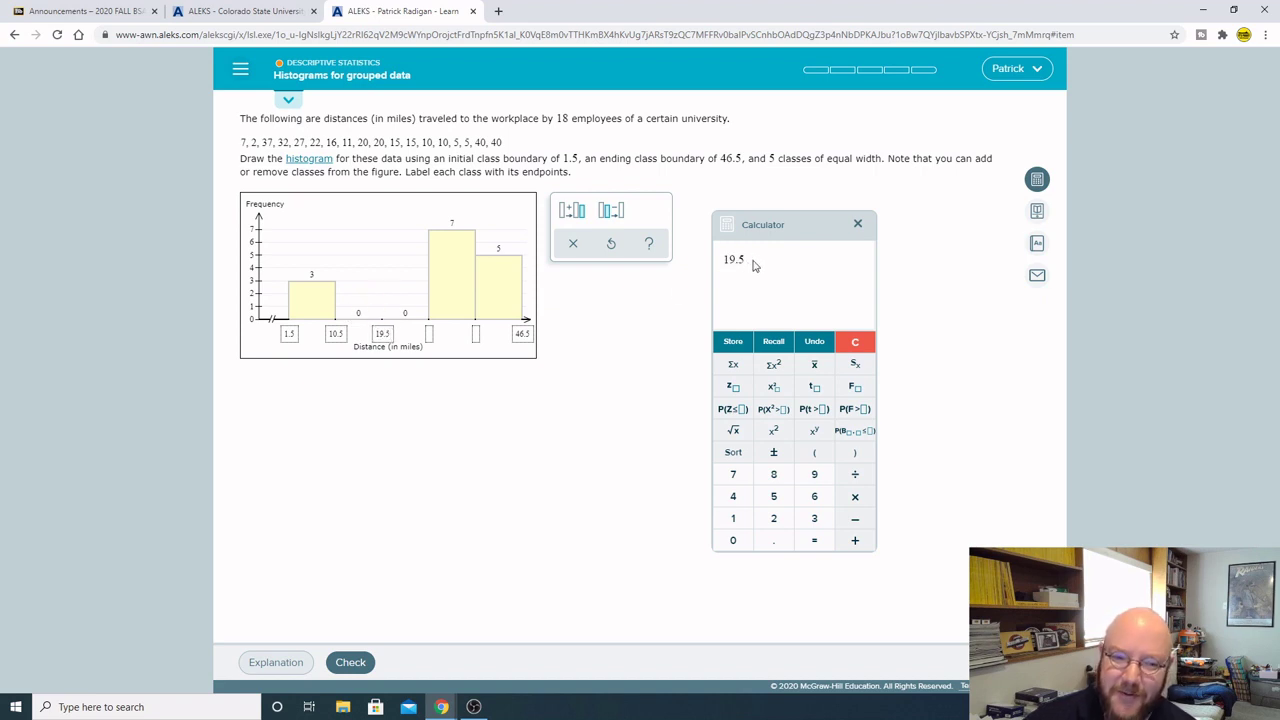
type("+9")
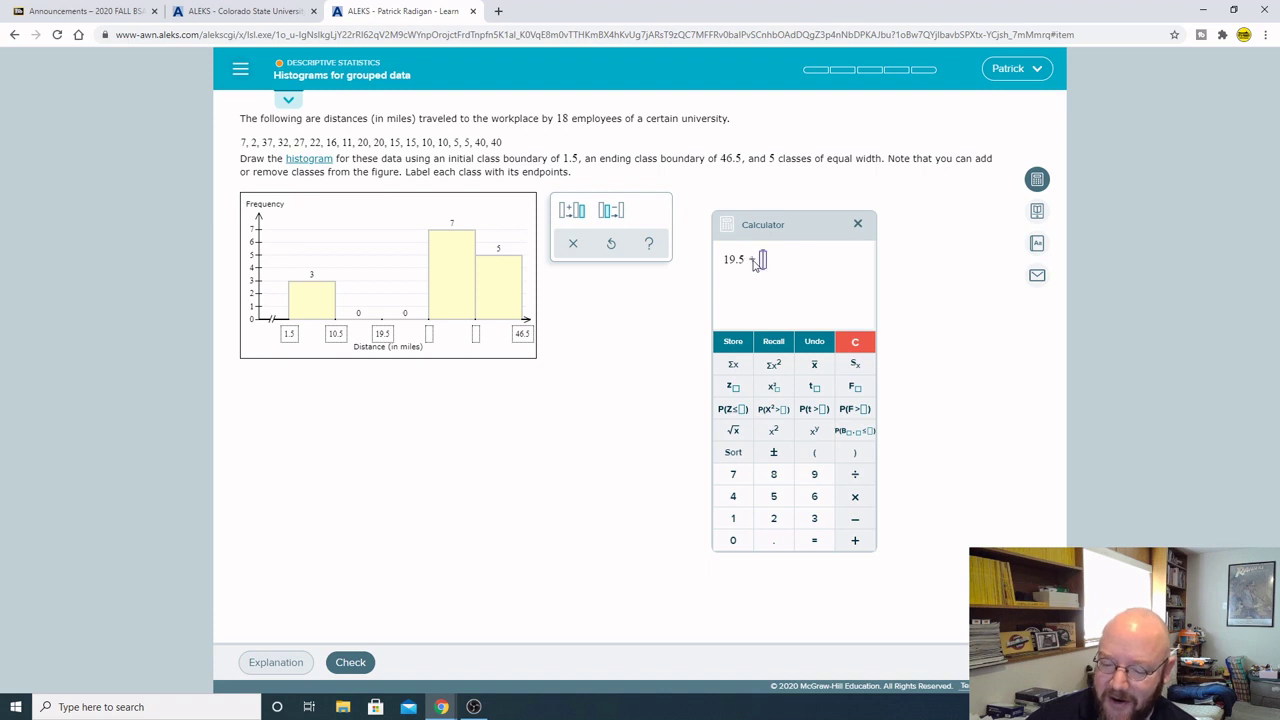
key("Return")
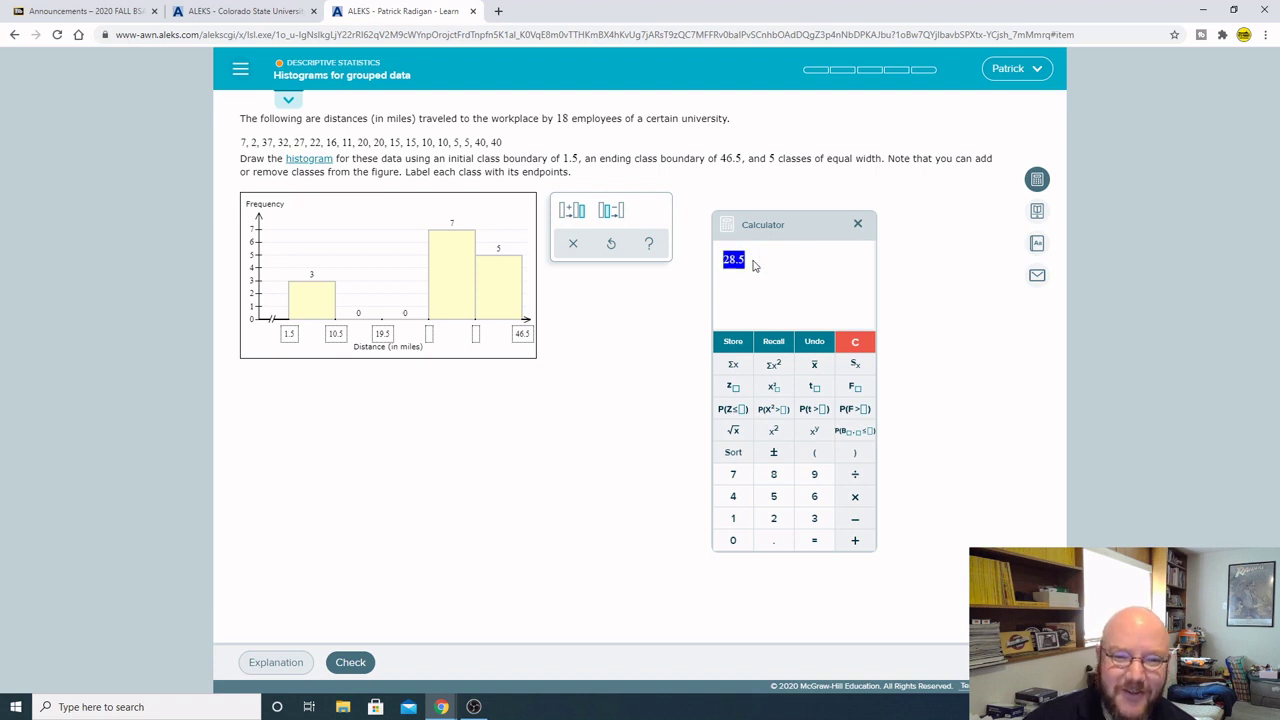
left_click(431, 334)
type("28.5")
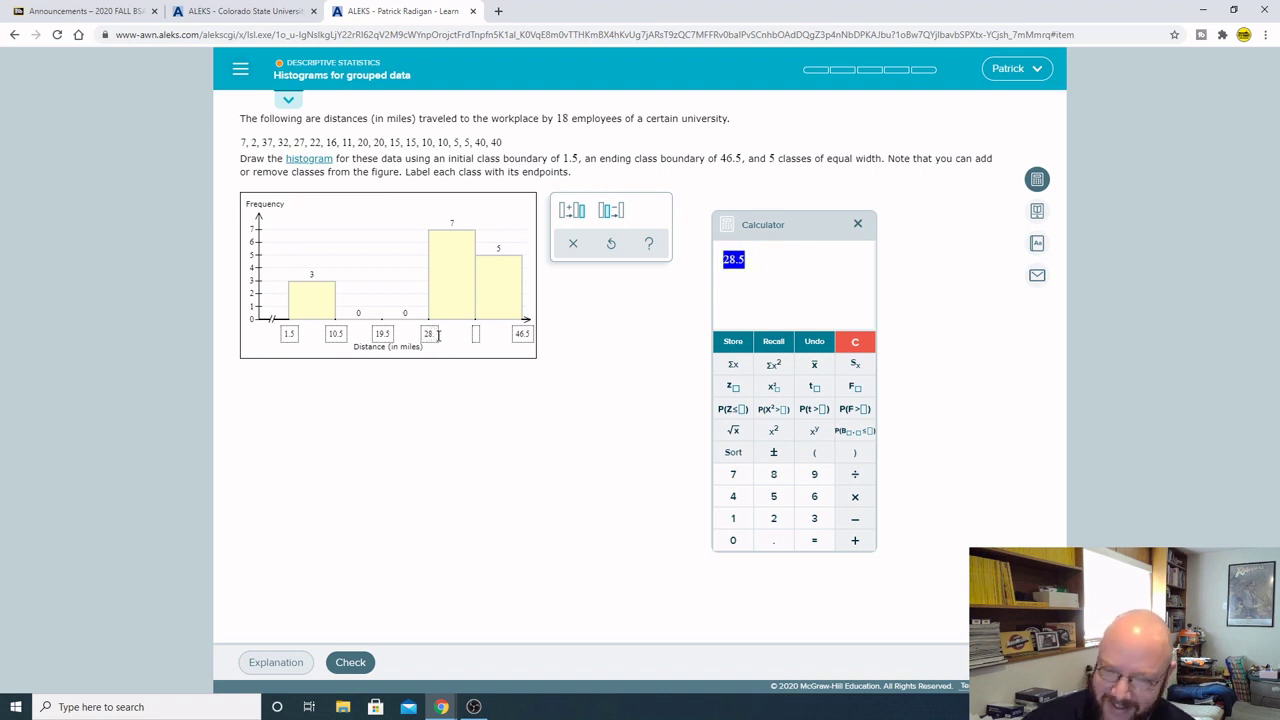
type("+9")
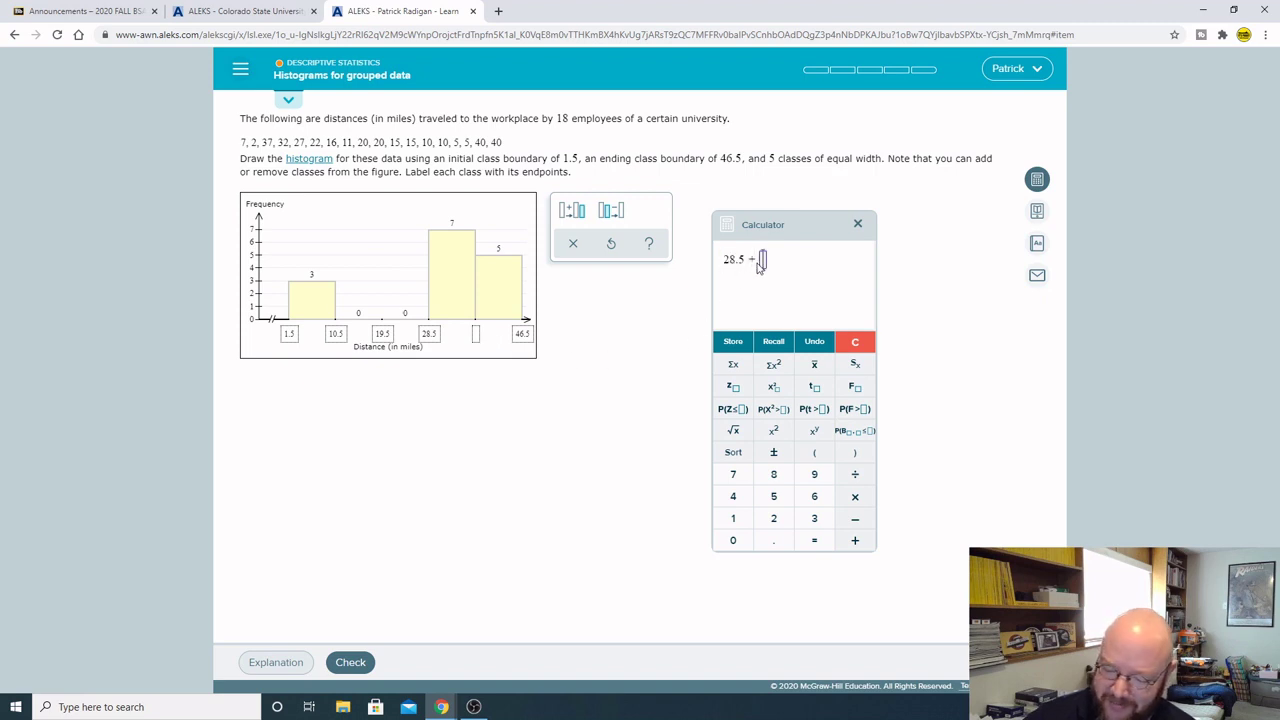
key("Return")
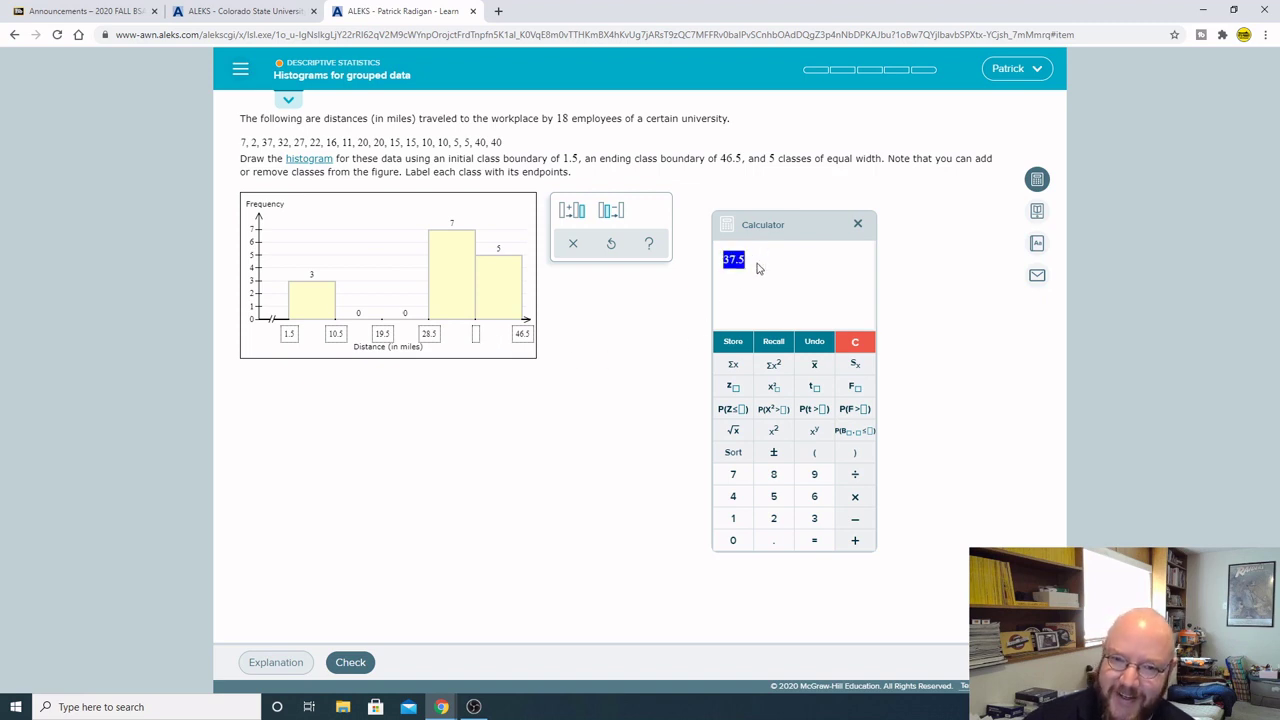
left_click(475, 336)
type("37.5")
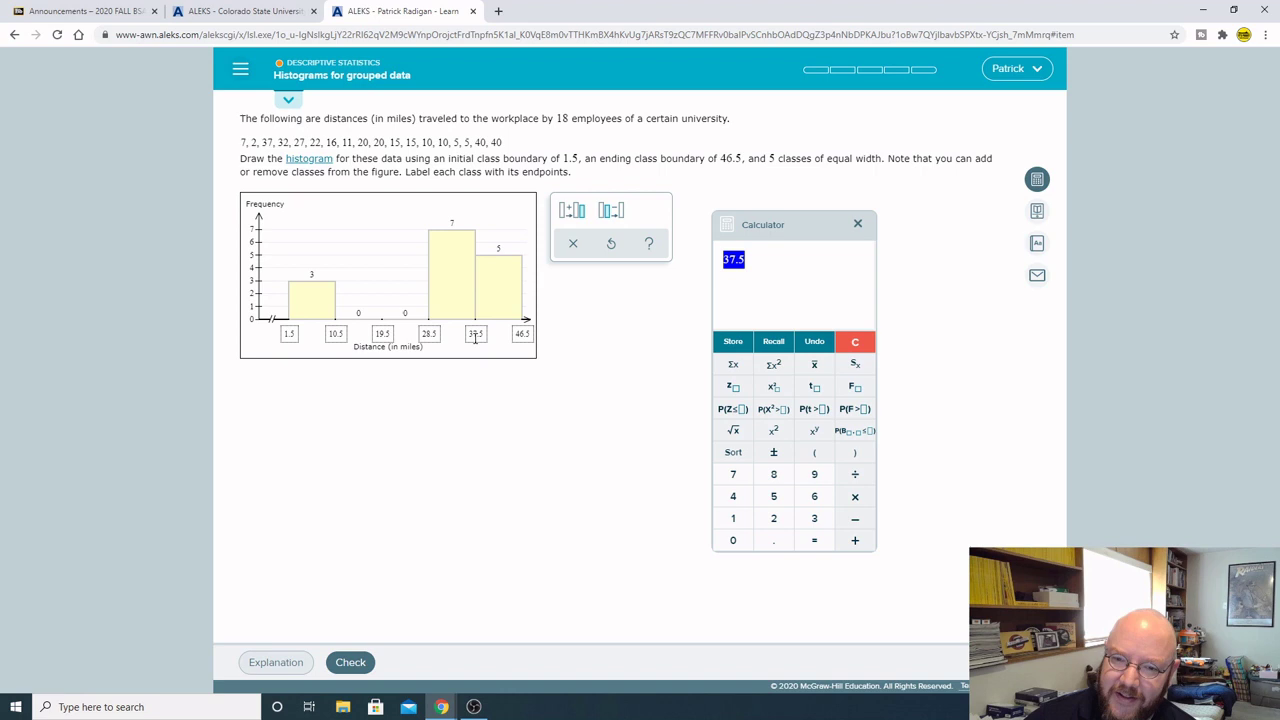
left_click(755, 262)
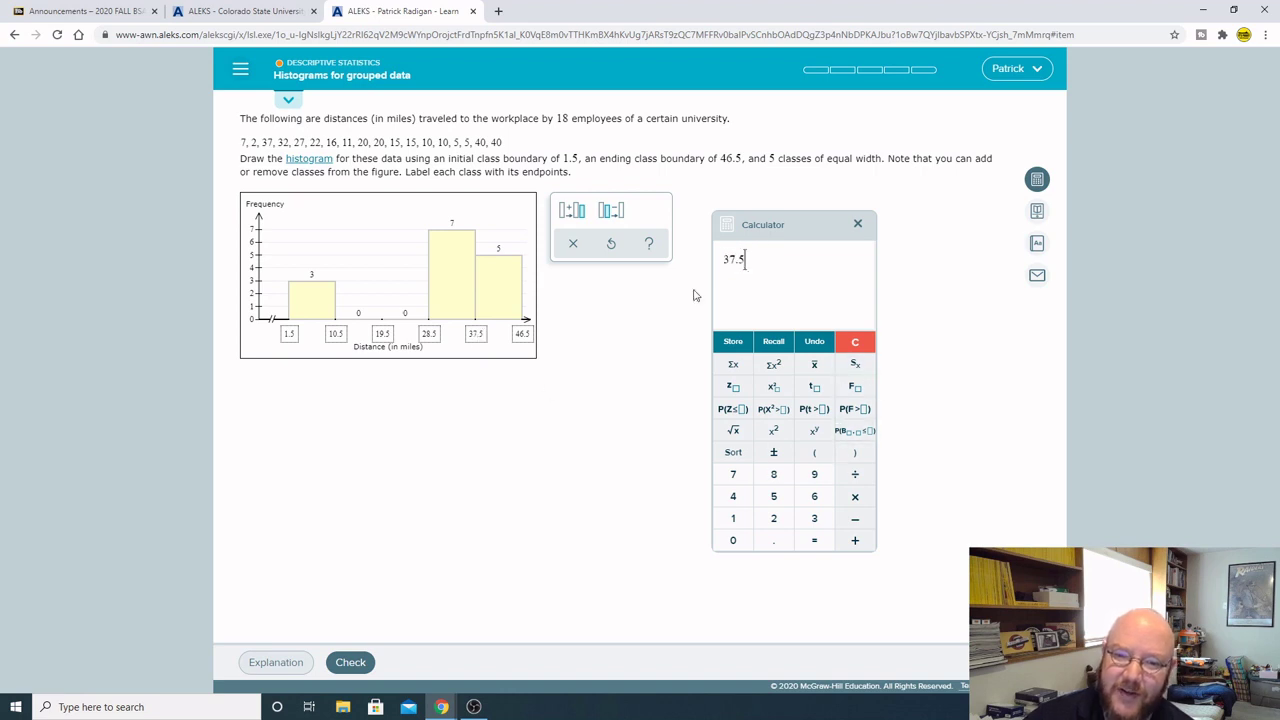
type("+9")
key("Return")
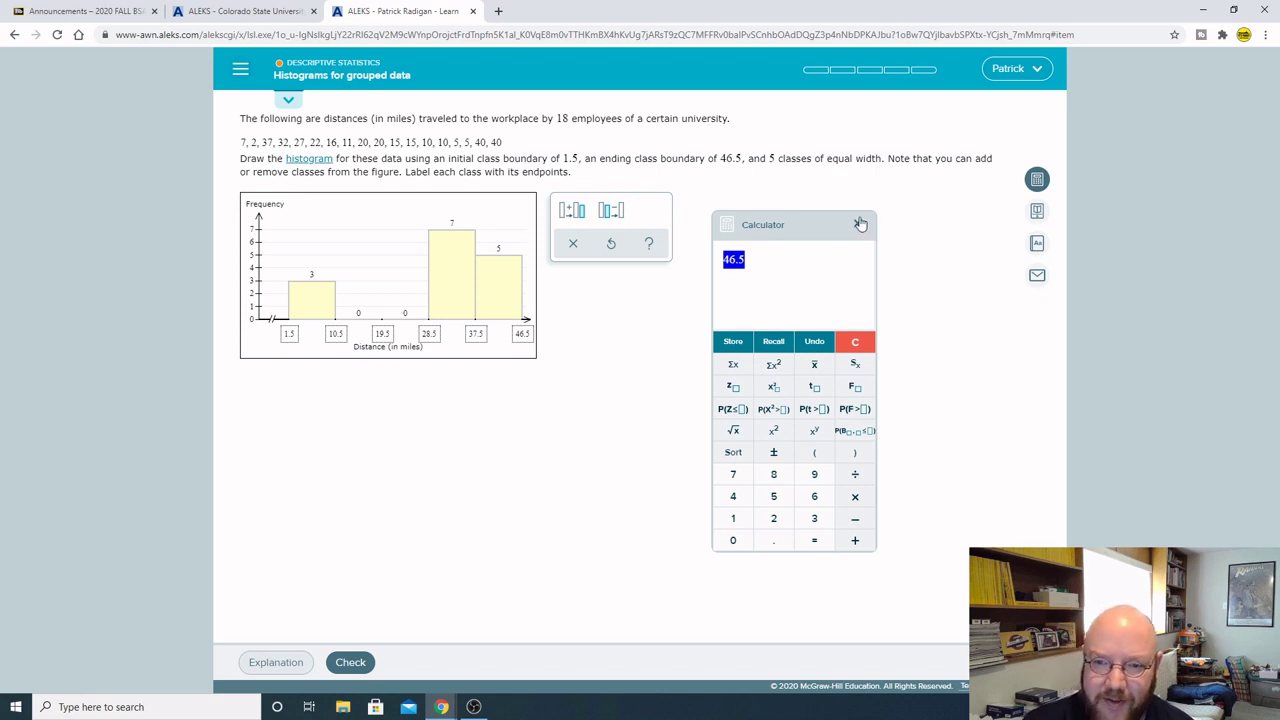
left_click(855, 341)
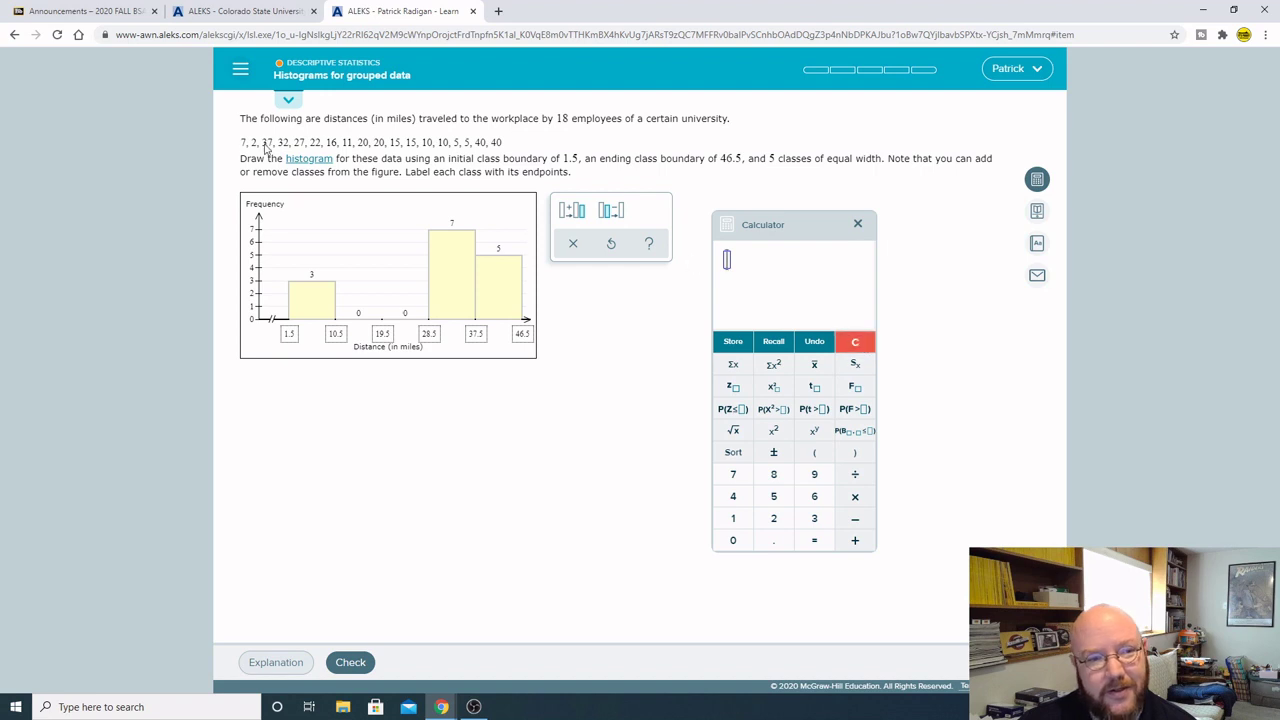
Copy the 18 distance values into the calculator and sort them ascending
left_click_drag(241, 144, 504, 145)
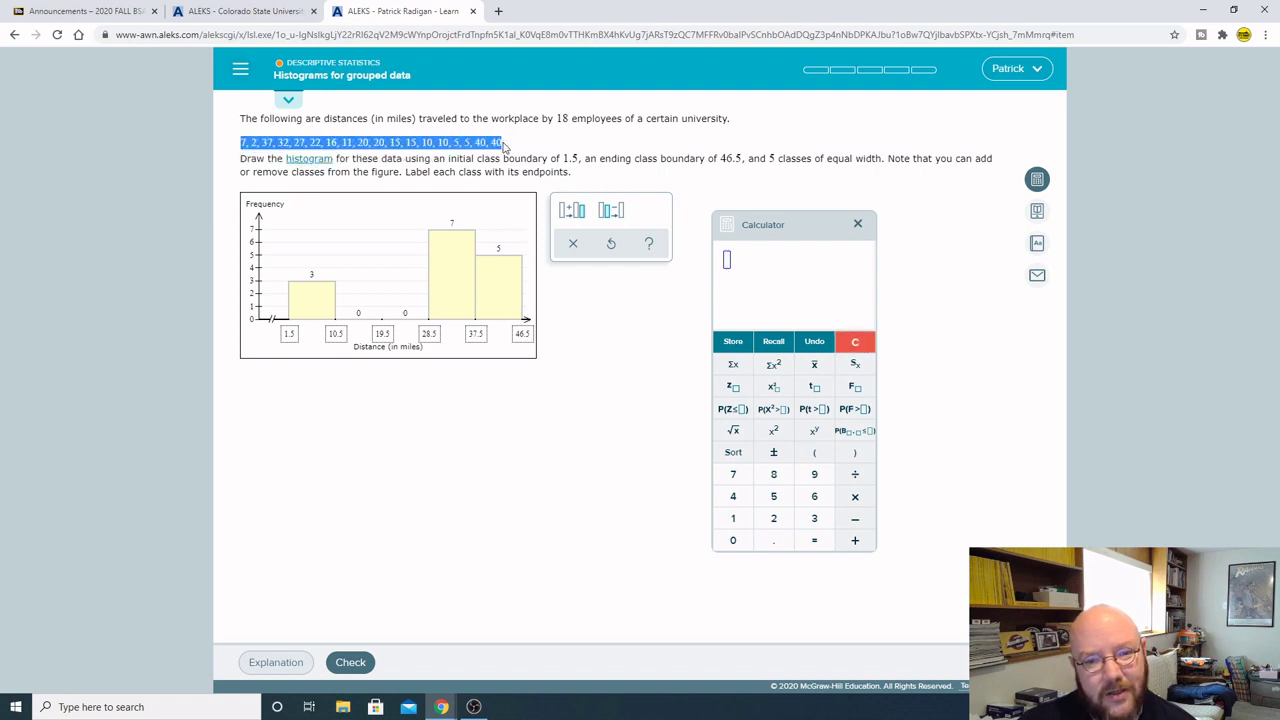
left_click(544, 303)
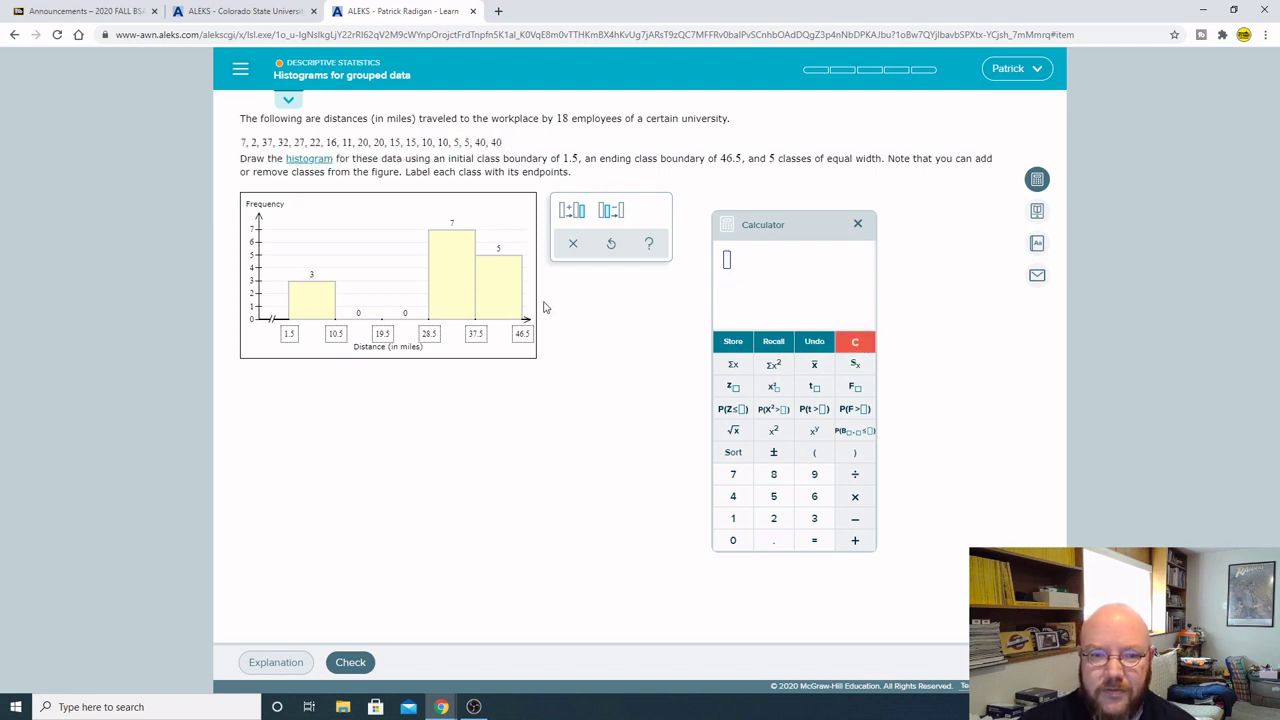
left_click(727, 260)
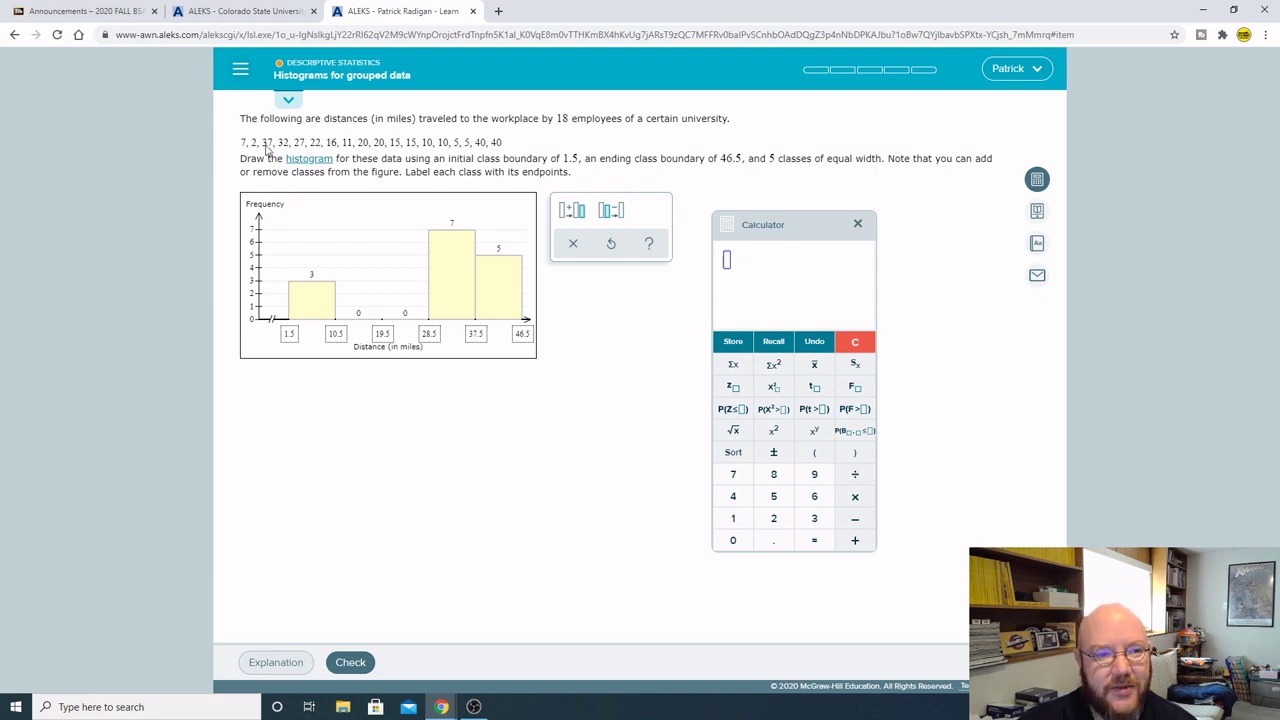
type("7")
left_click_drag(240, 143, 502, 146)
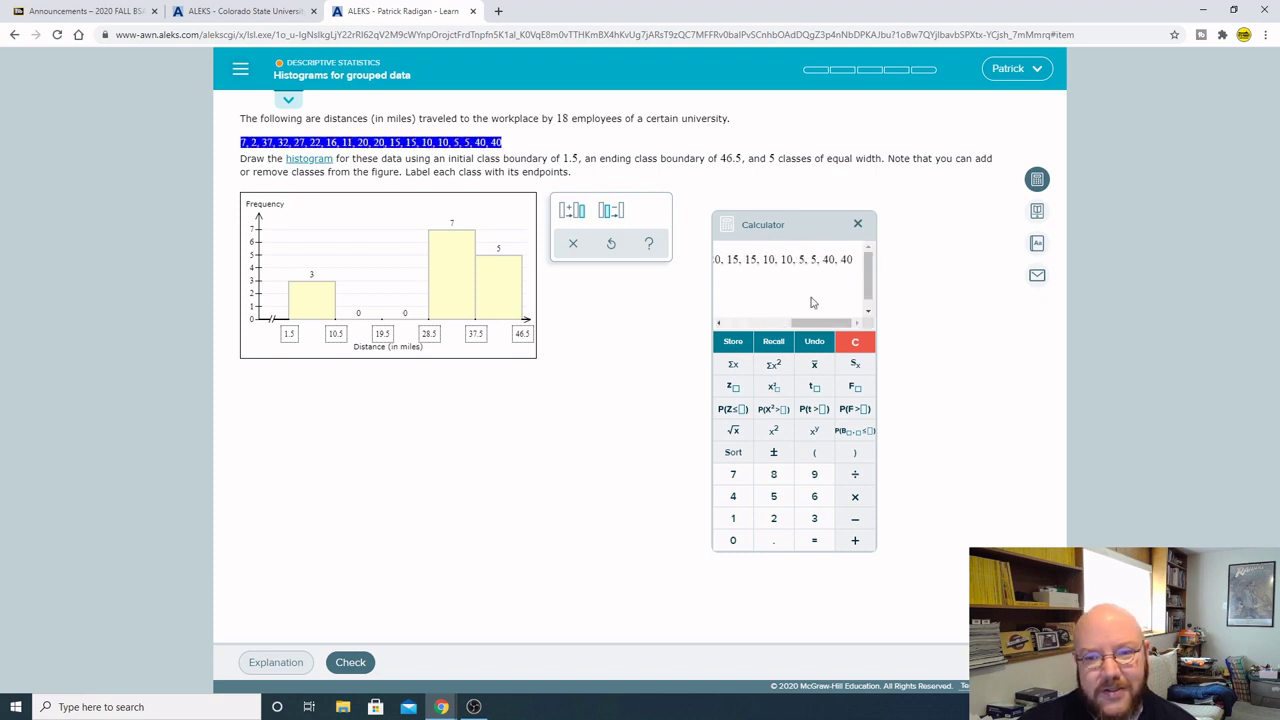
left_click(733, 452)
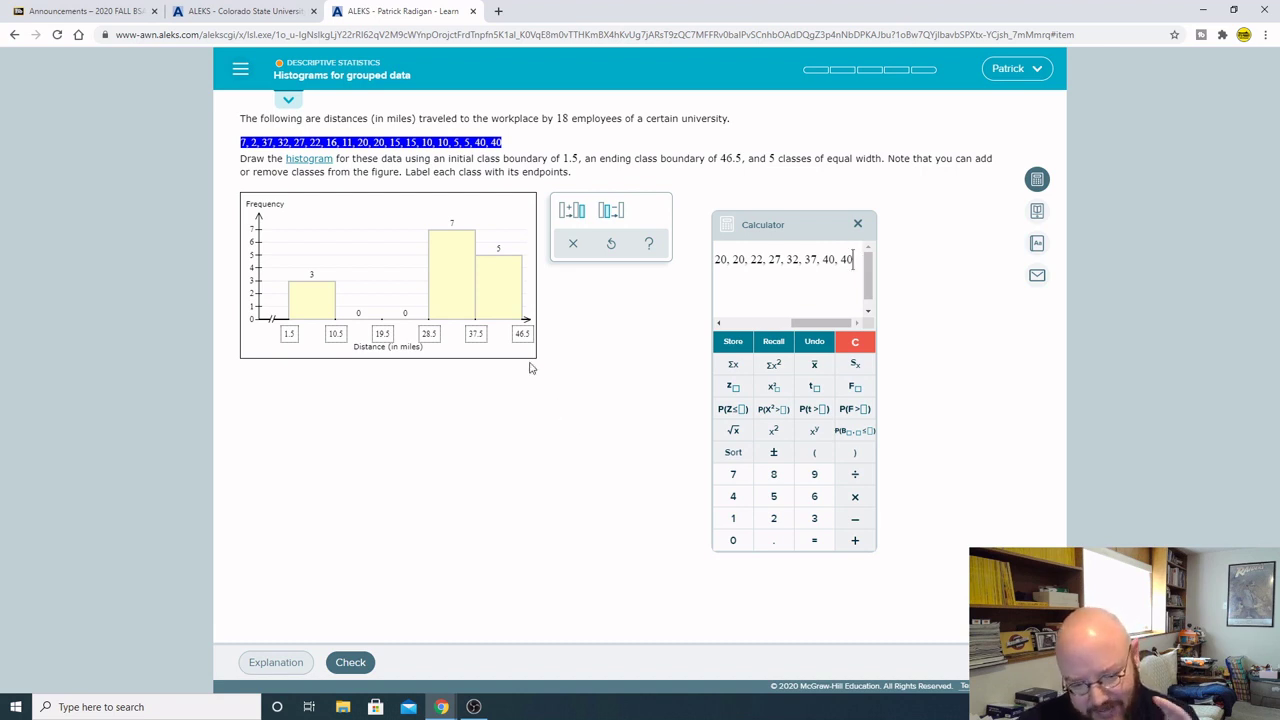
left_click(835, 325)
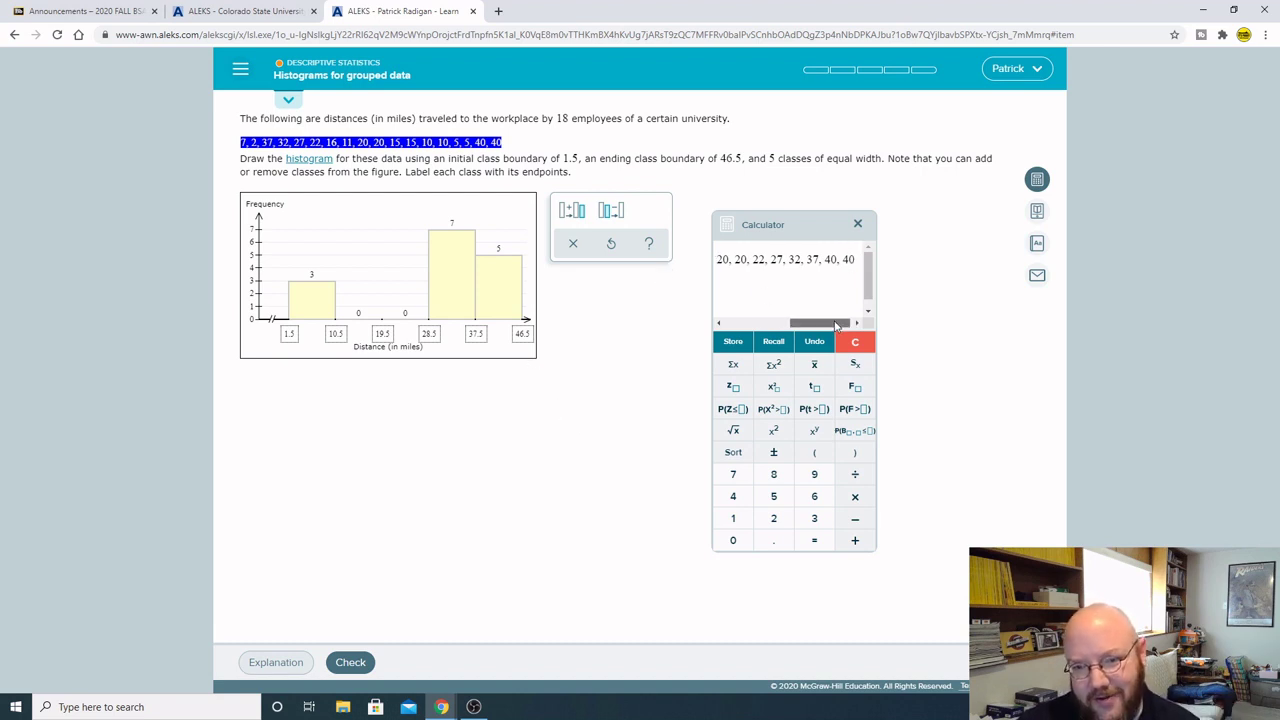
Count sorted distances up to 10.5 and set the 1.5–10.5 bar to 6
mouse_move(835, 325)
left_mouse_down()
mouse_move(745, 326)
mouse_move(830, 325)
left_mouse_up()
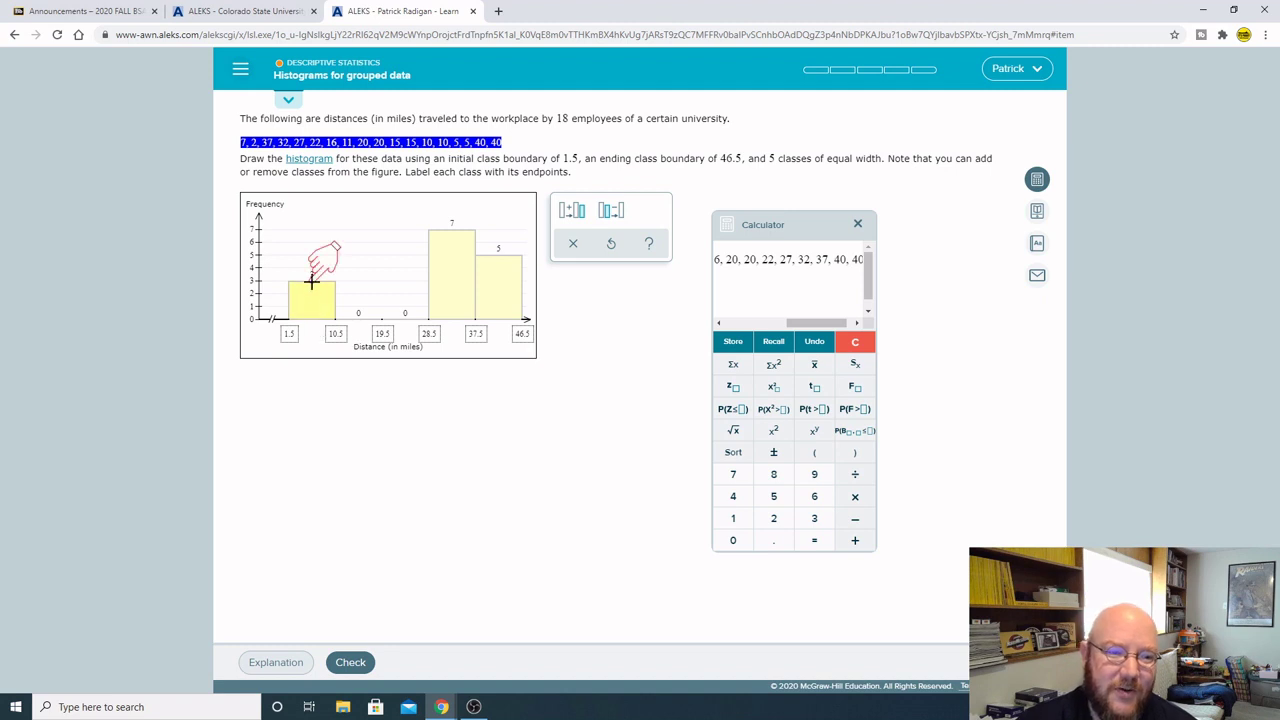
left_click_drag(312, 283, 312, 318)
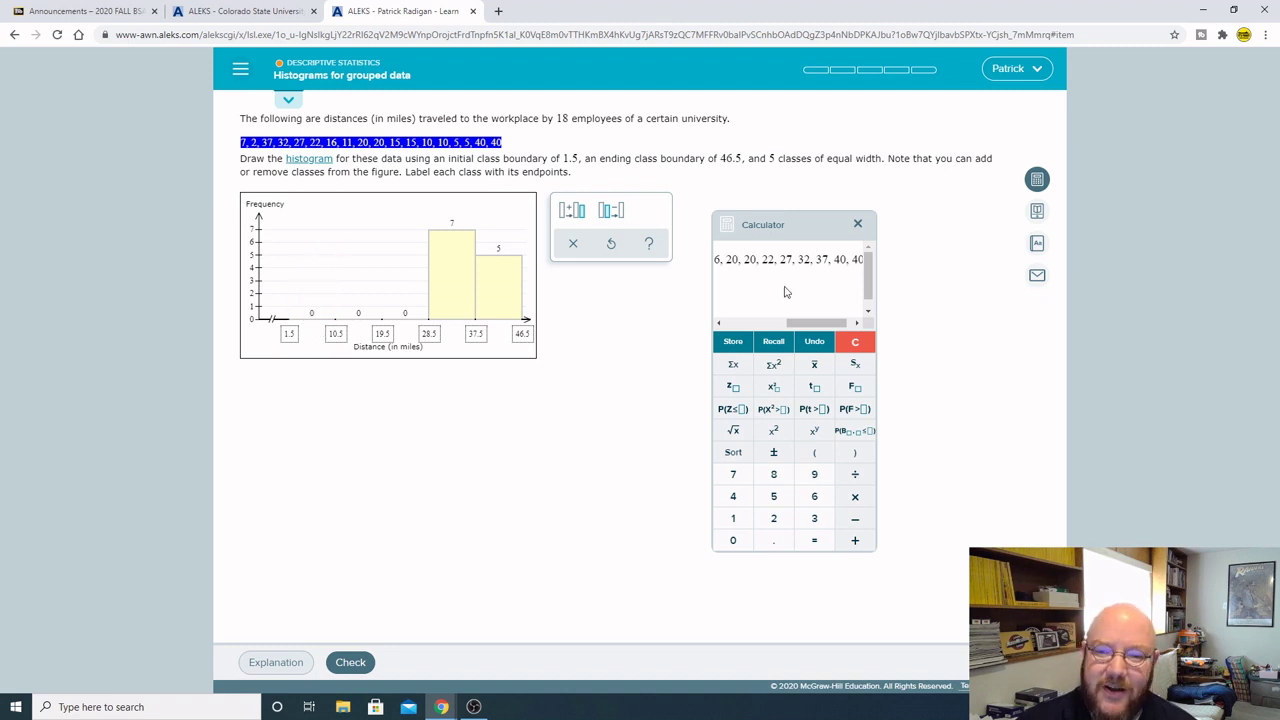
left_click_drag(815, 323, 745, 324)
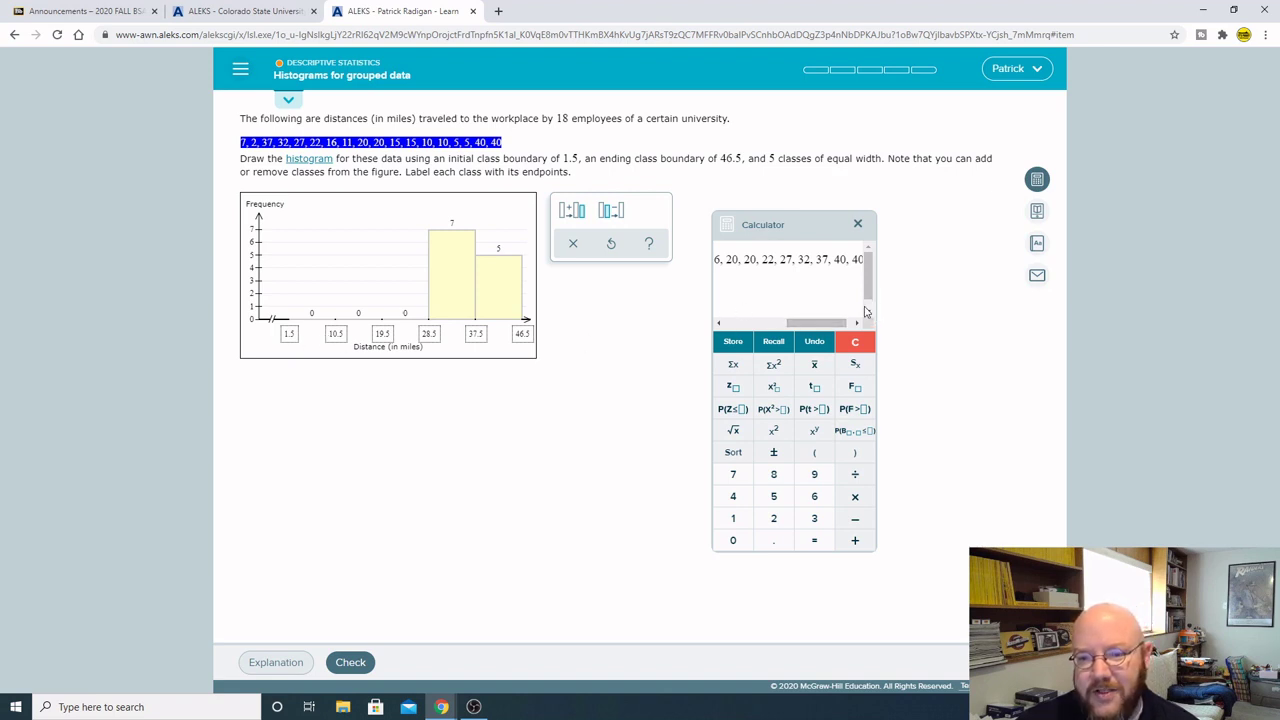
left_click_drag(790, 324, 728, 342)
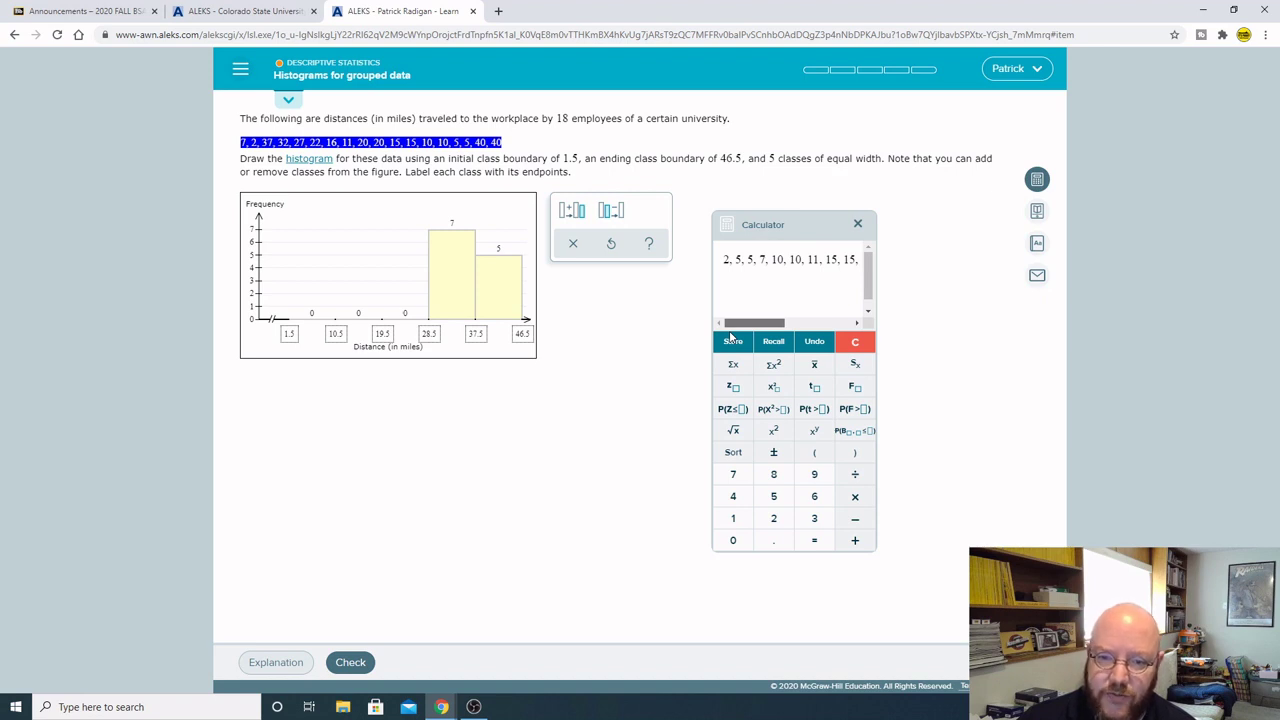
left_click_drag(750, 322, 815, 322)
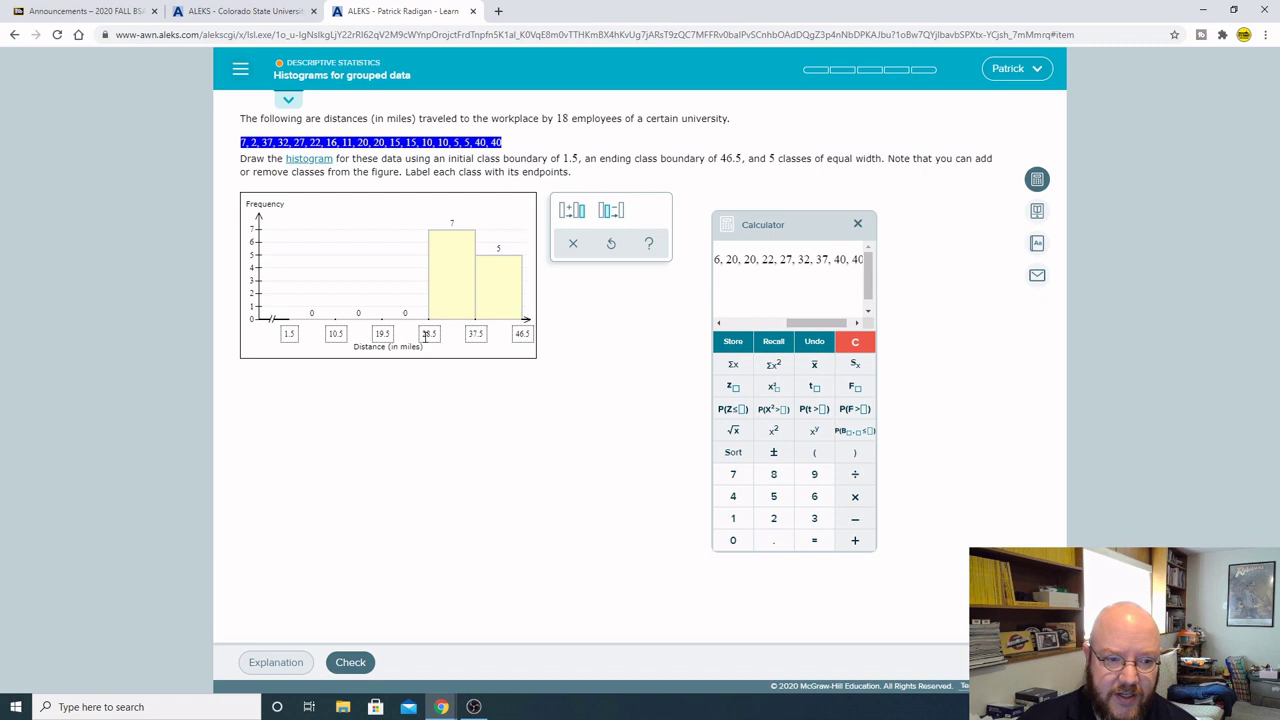
left_click_drag(312, 316, 312, 242)
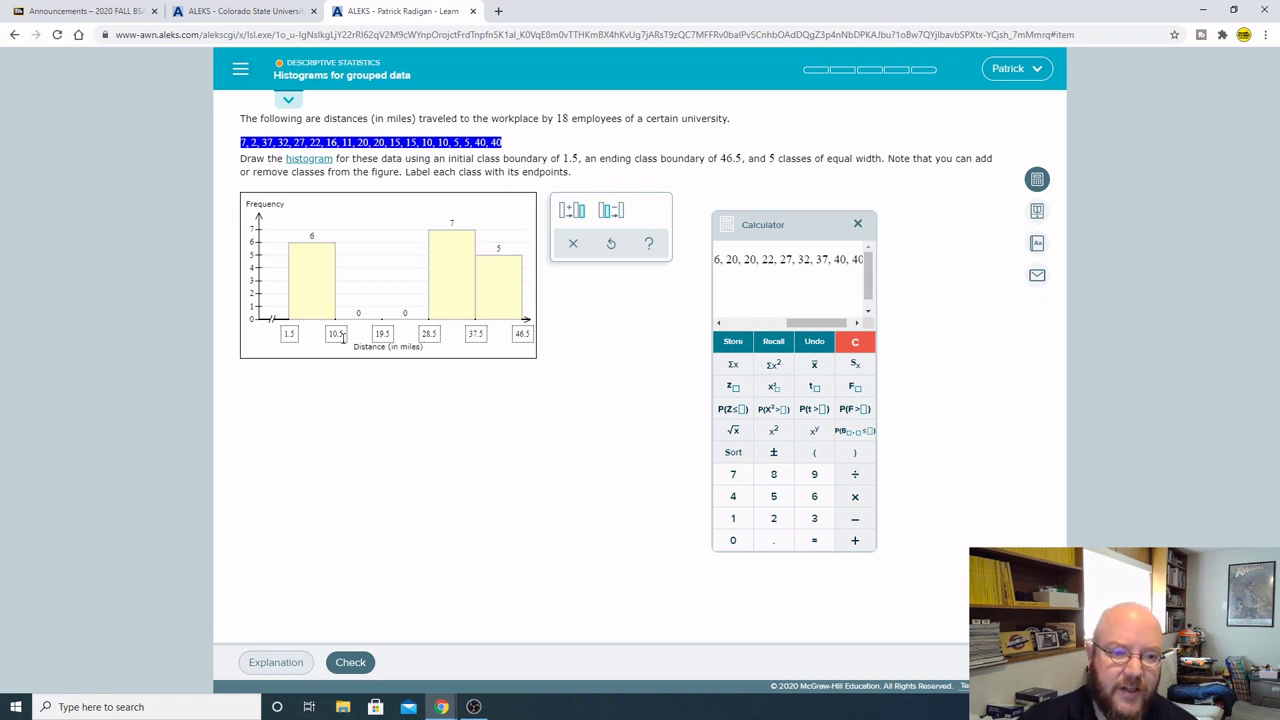
left_click_drag(815, 325, 775, 335)
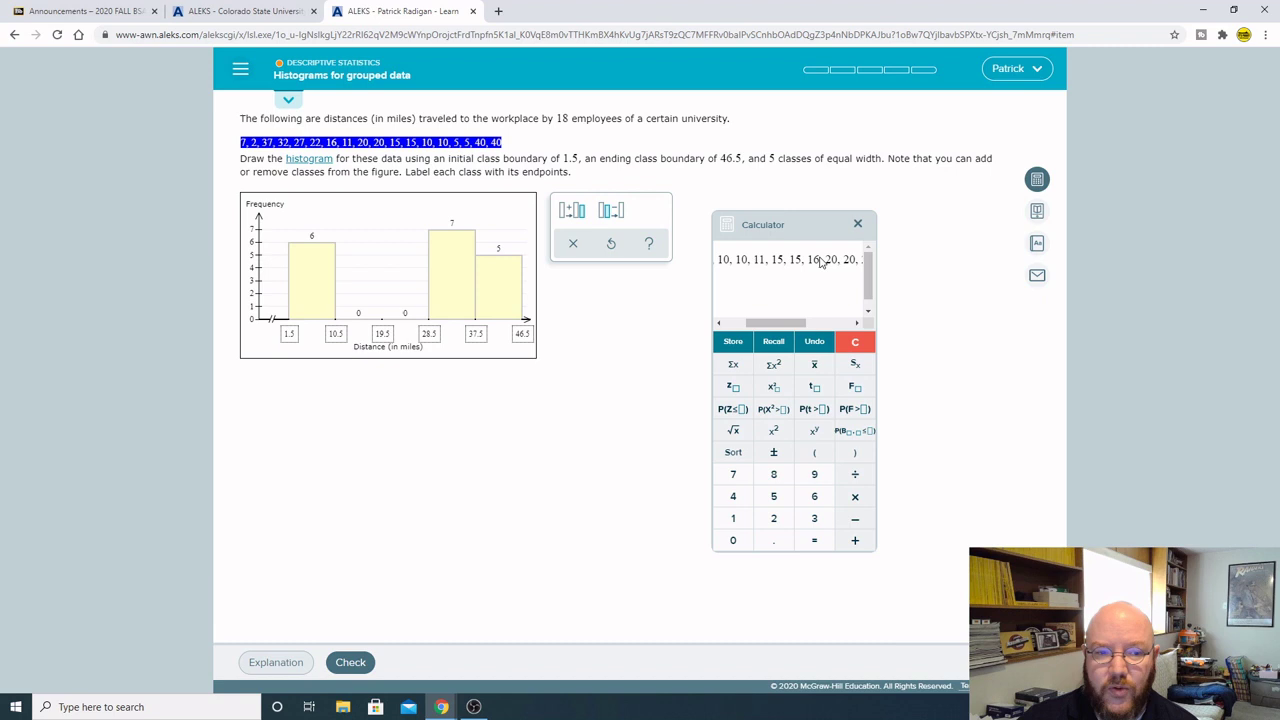
Set the 10.5–19.5 and 19.5–28.5 bars to 4, and the last two bars to 2
scroll(808, 265, "right", 3)
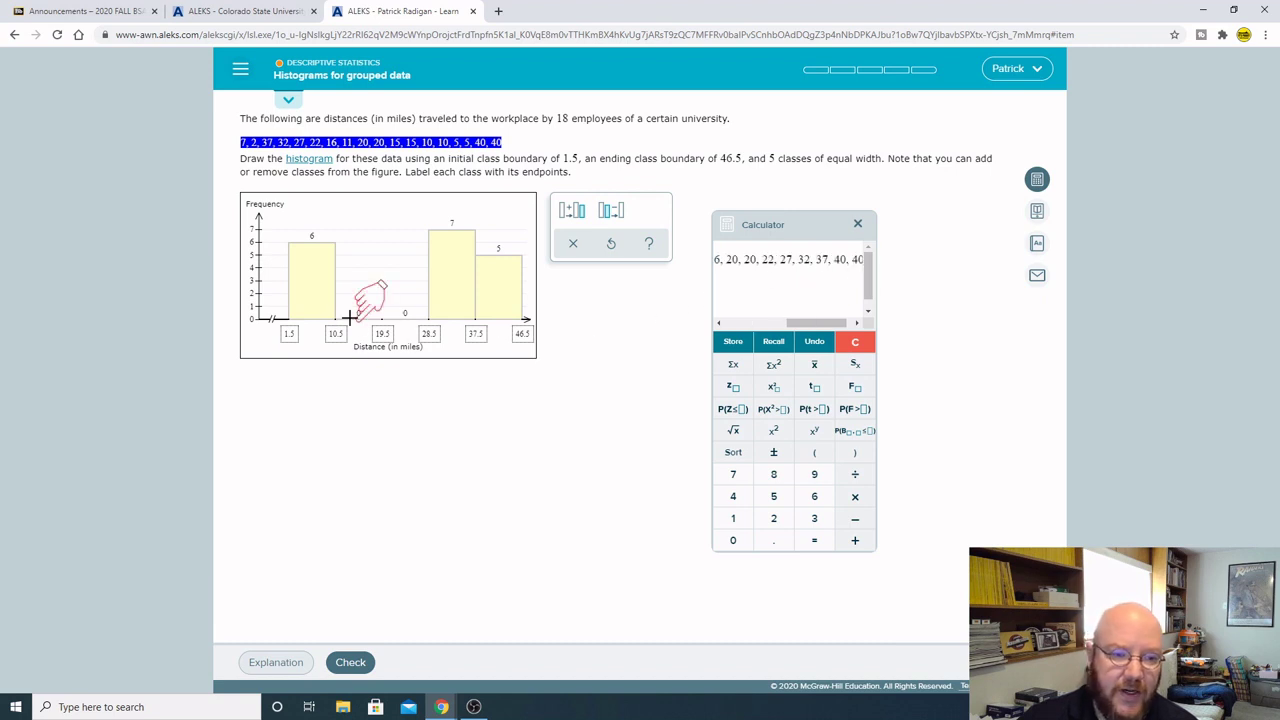
left_click_drag(360, 316, 367, 268)
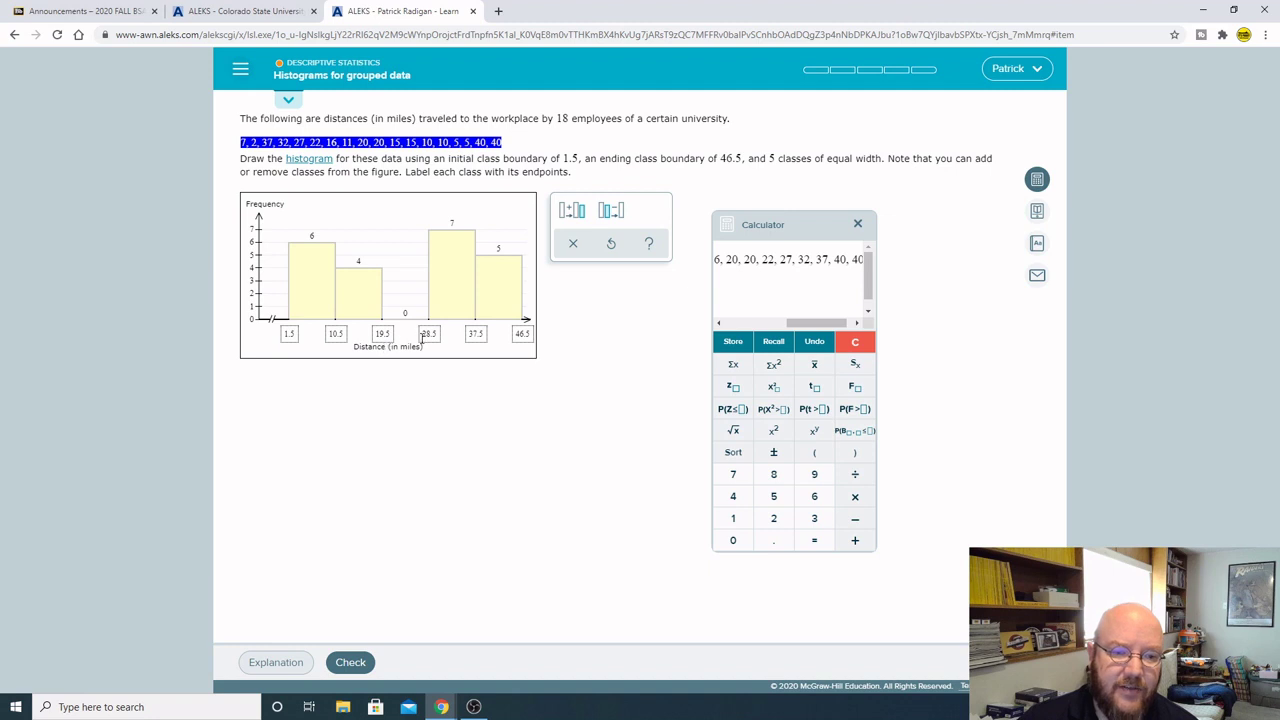
mouse_move(829, 323)
left_mouse_down()
mouse_move(787, 338)
mouse_move(815, 333)
left_mouse_up()
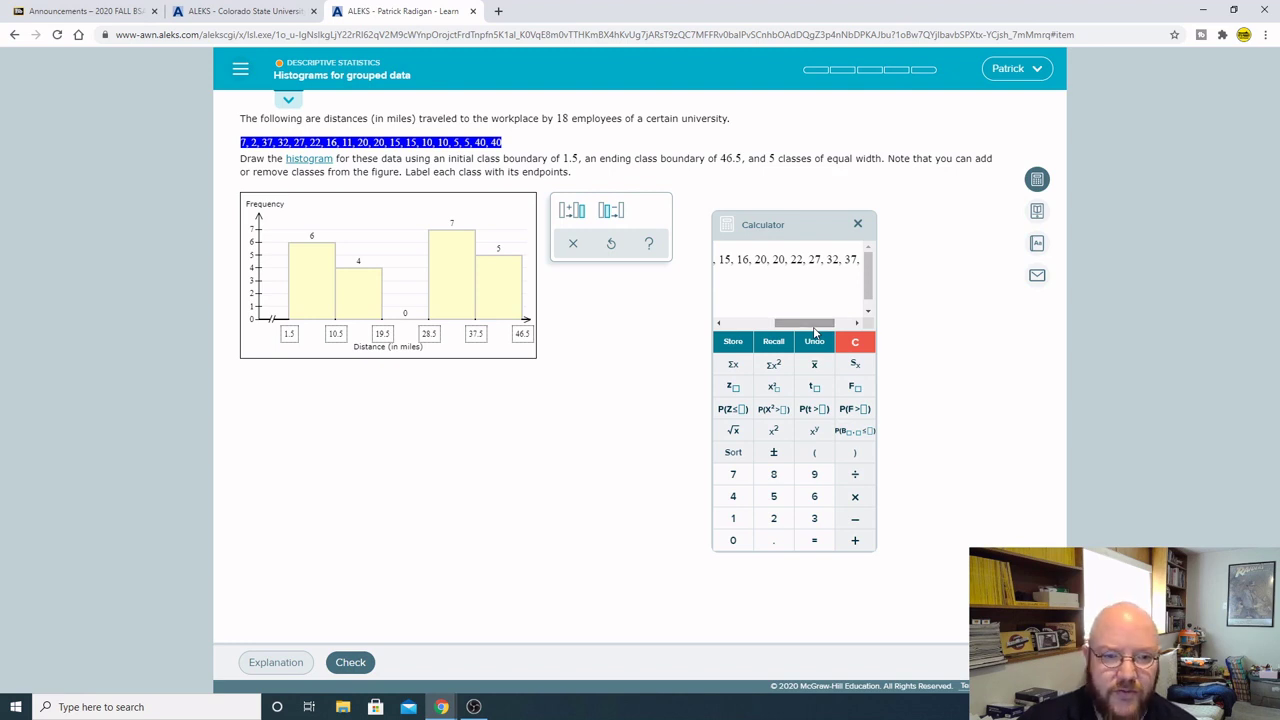
left_click(845, 323)
left_click_drag(410, 312, 410, 264)
left_click_drag(823, 324, 835, 323)
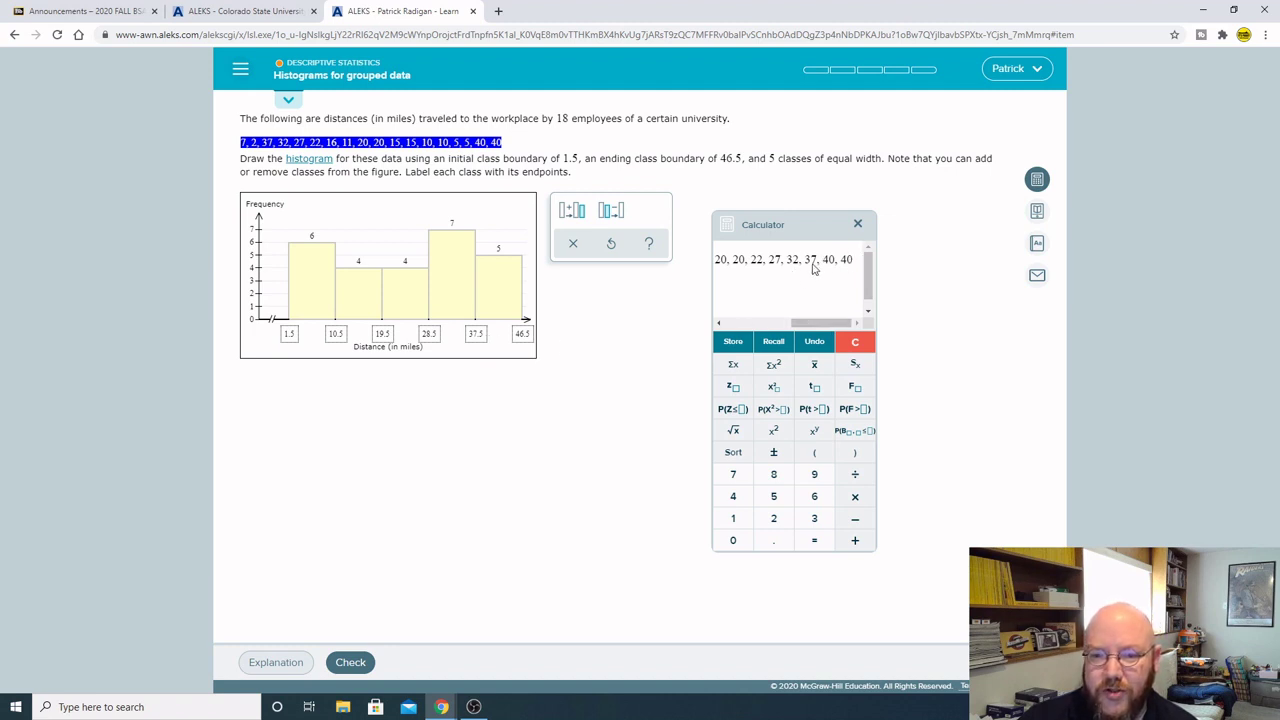
left_click_drag(457, 230, 468, 294)
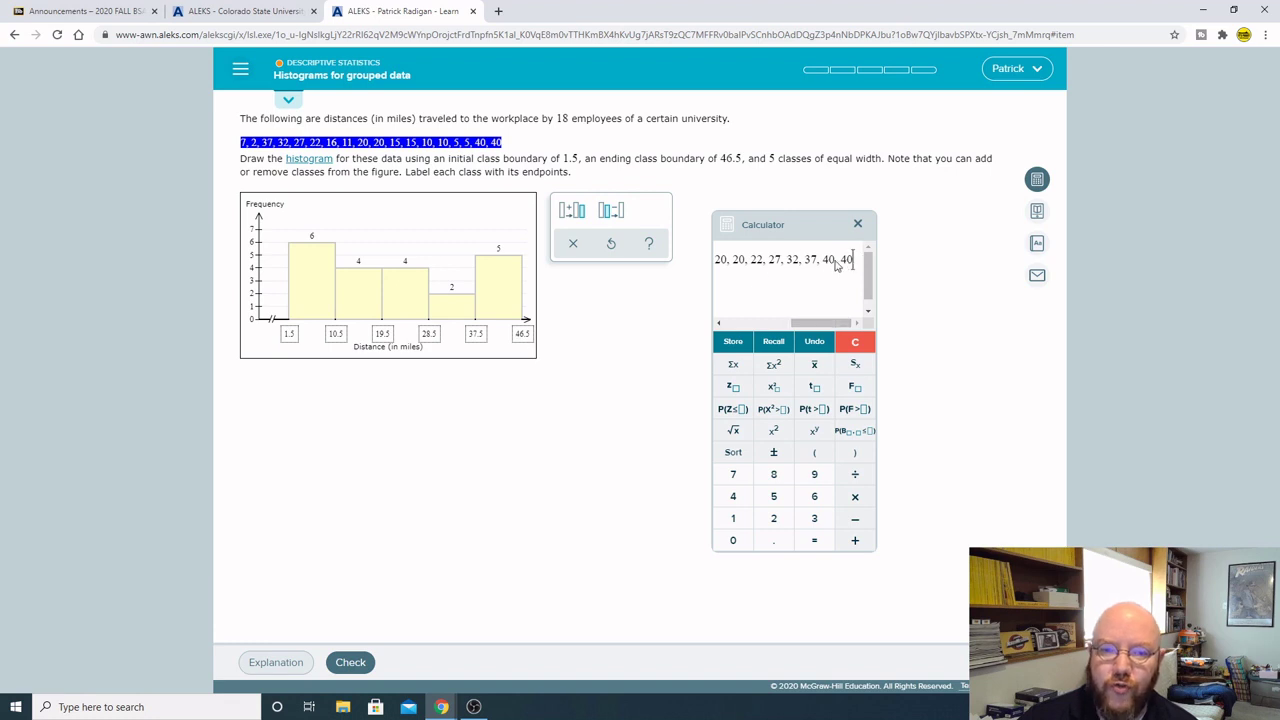
left_click_drag(502, 257, 502, 291)
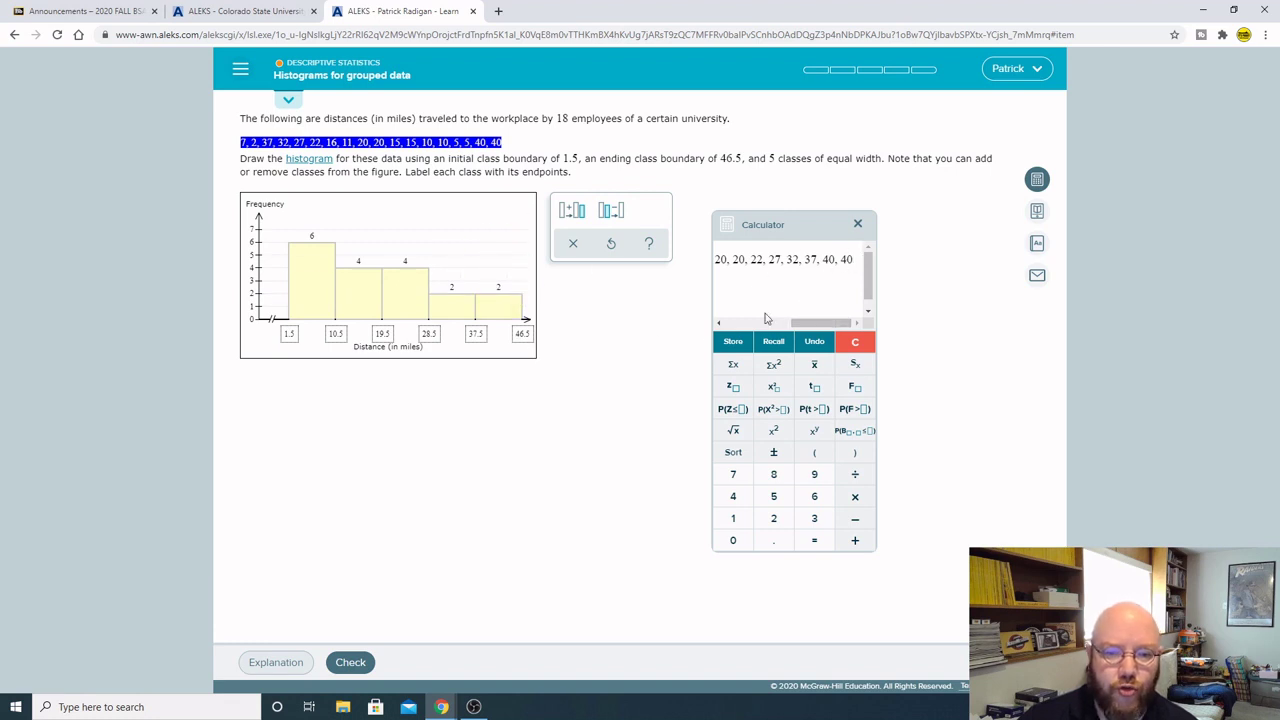
left_click(855, 342)
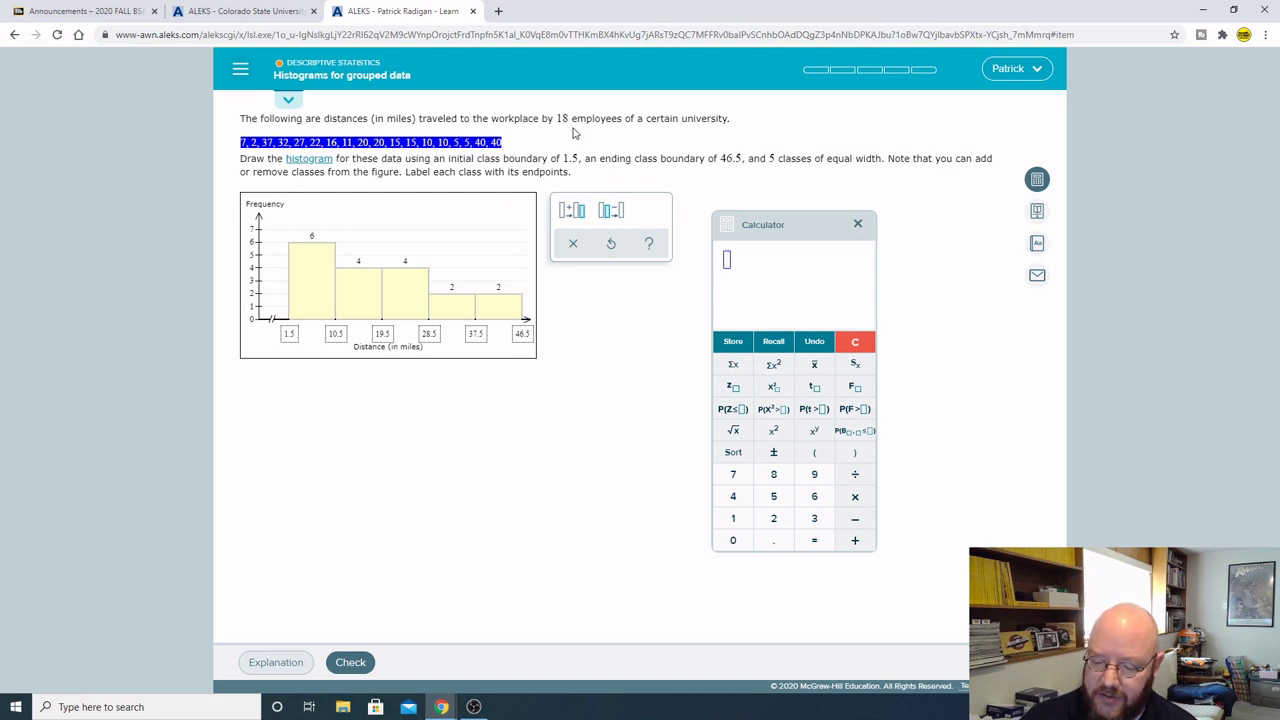
Sum 6+4+4+2+2 to 18 in the calculator and submit the histogram for checking
type("6+4+4+32")
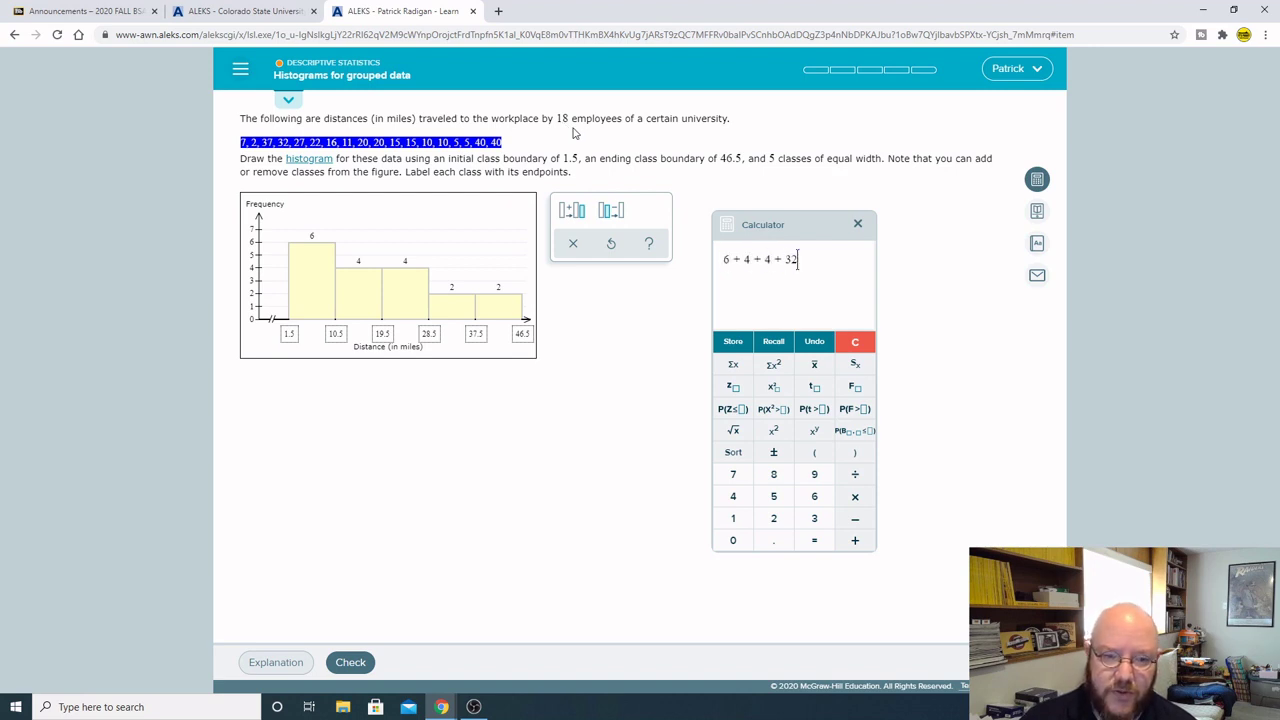
key("BackSpace")
key("BackSpace")
type("2+2")
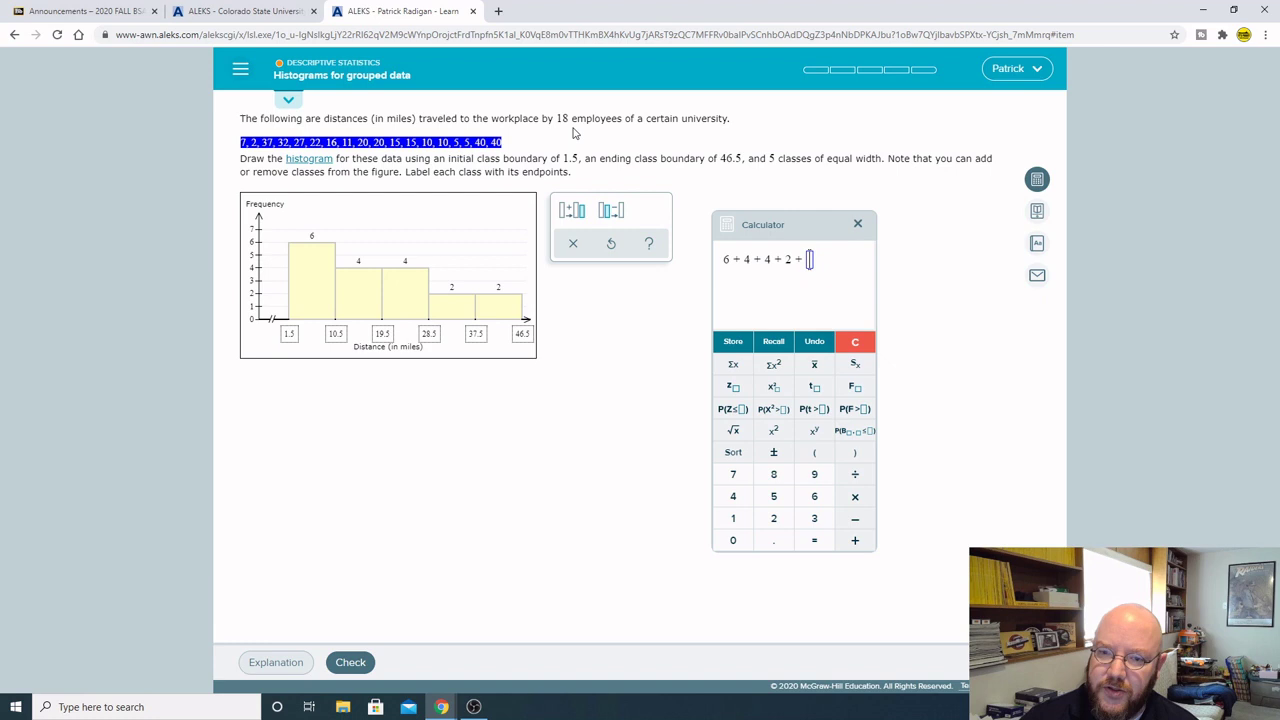
key("Return")
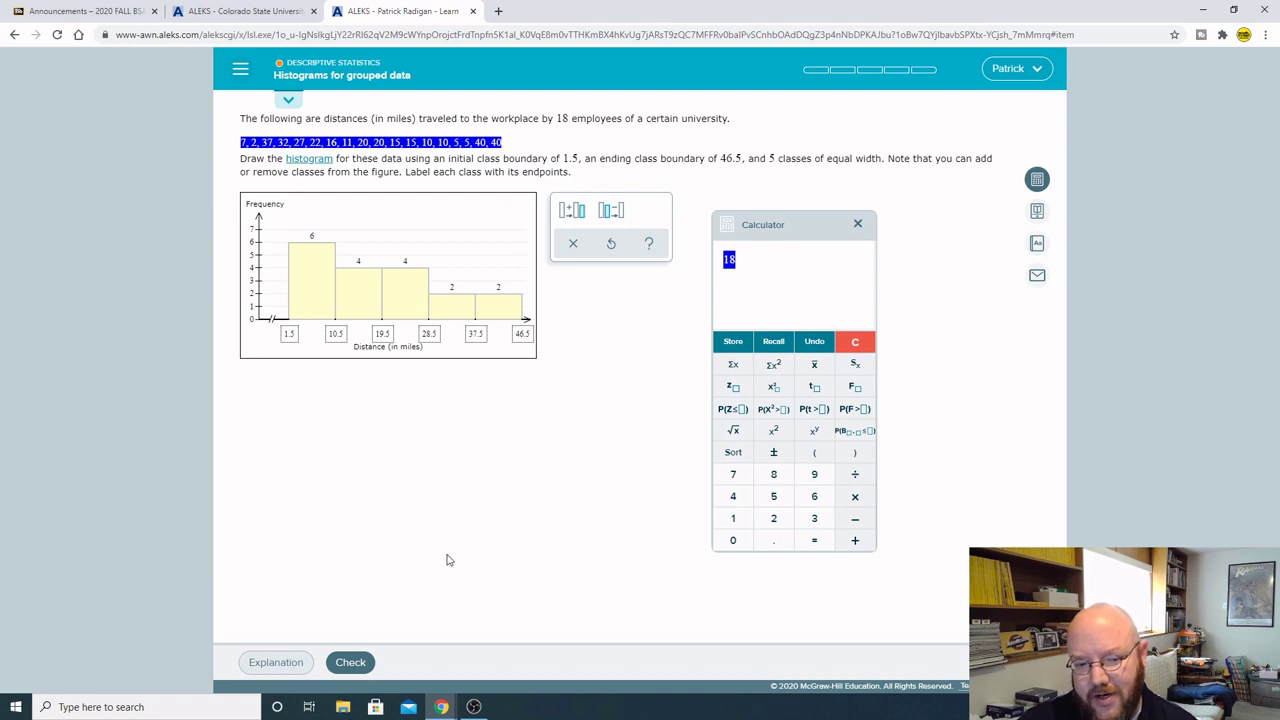
left_click(350, 662)
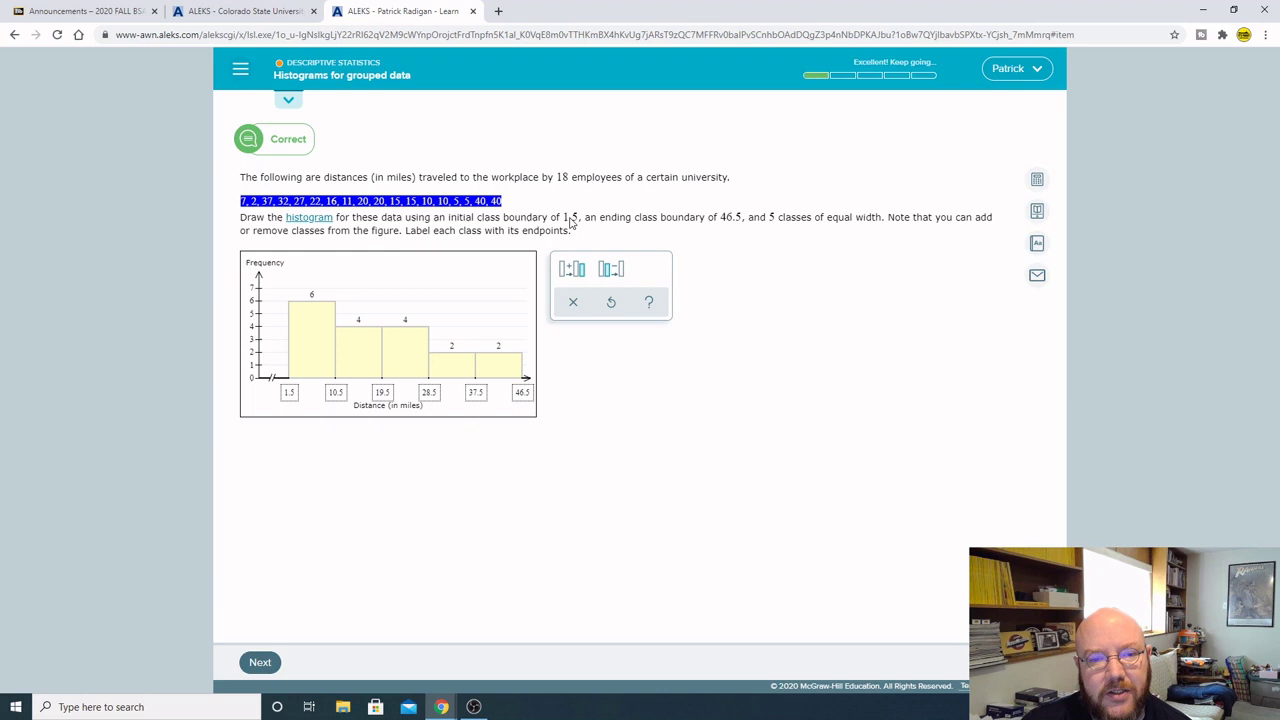
Load the next problem on 19 male adults' heights and open the calculator
left_click_drag(535, 218, 664, 216)
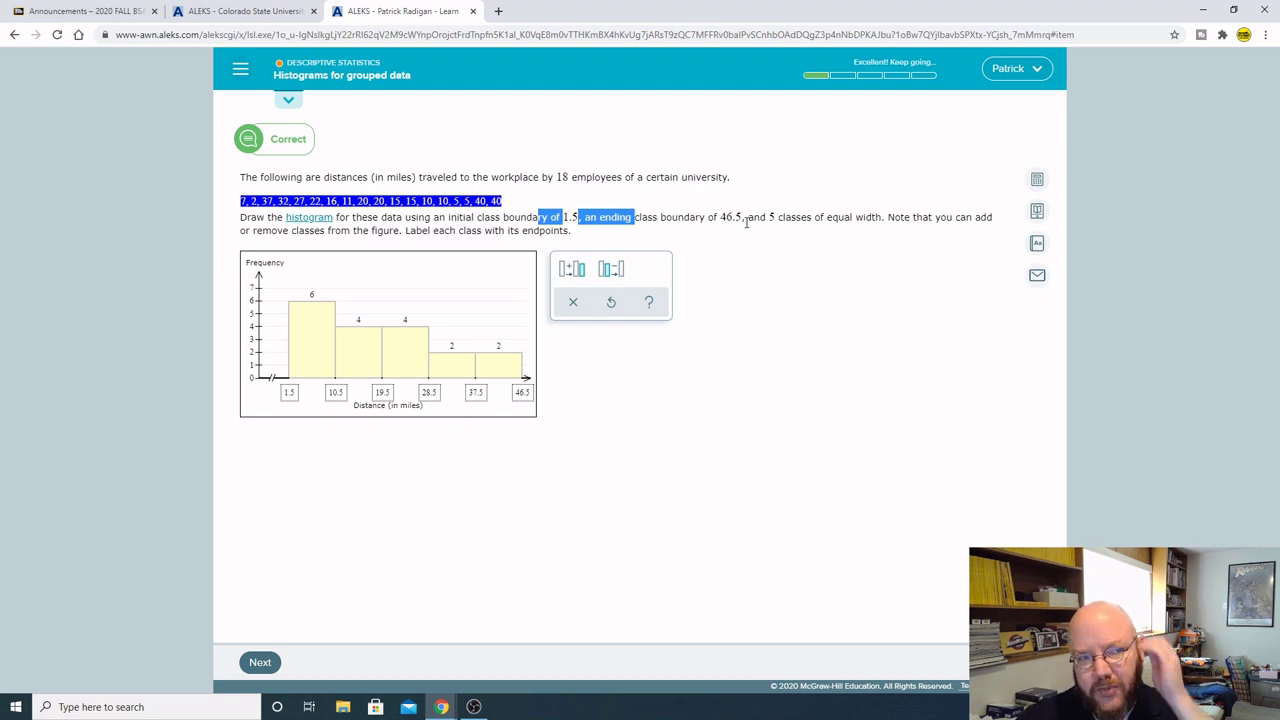
left_click(259, 662)
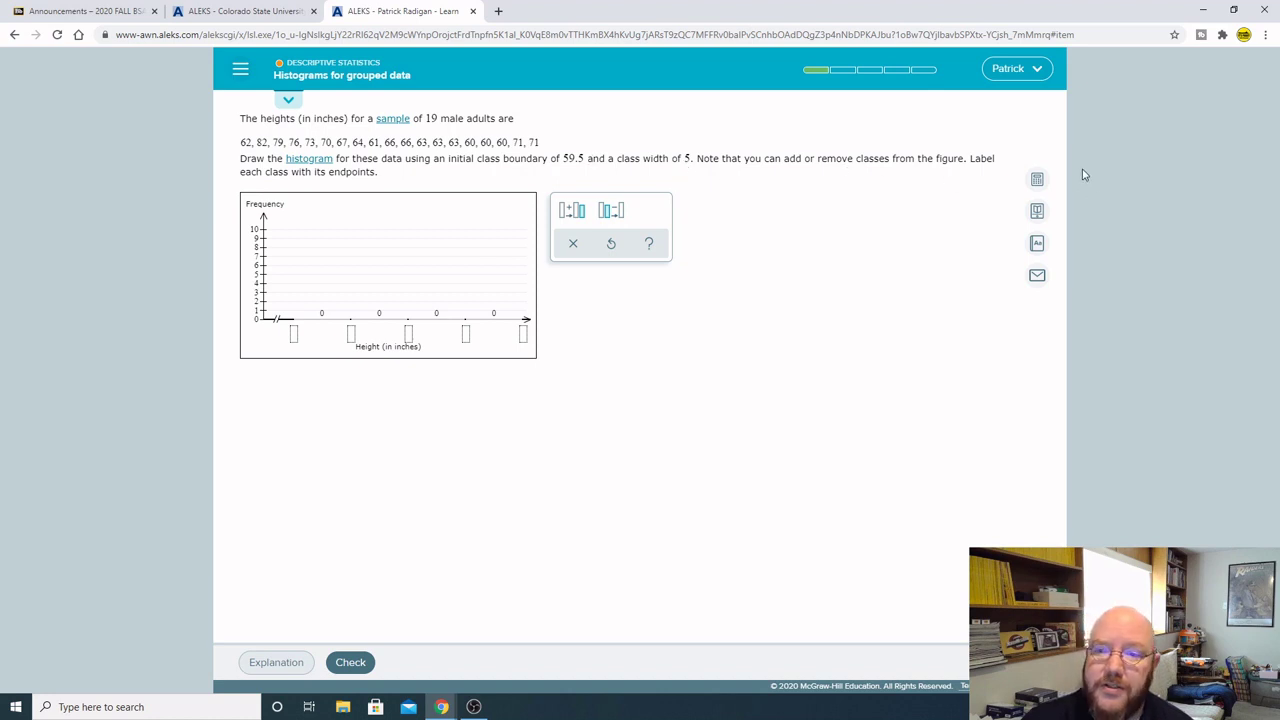
left_click(1037, 179)
Move the calculator aside, load the 19 heights into it and sort them ascending
left_click_drag(922, 177, 853, 226)
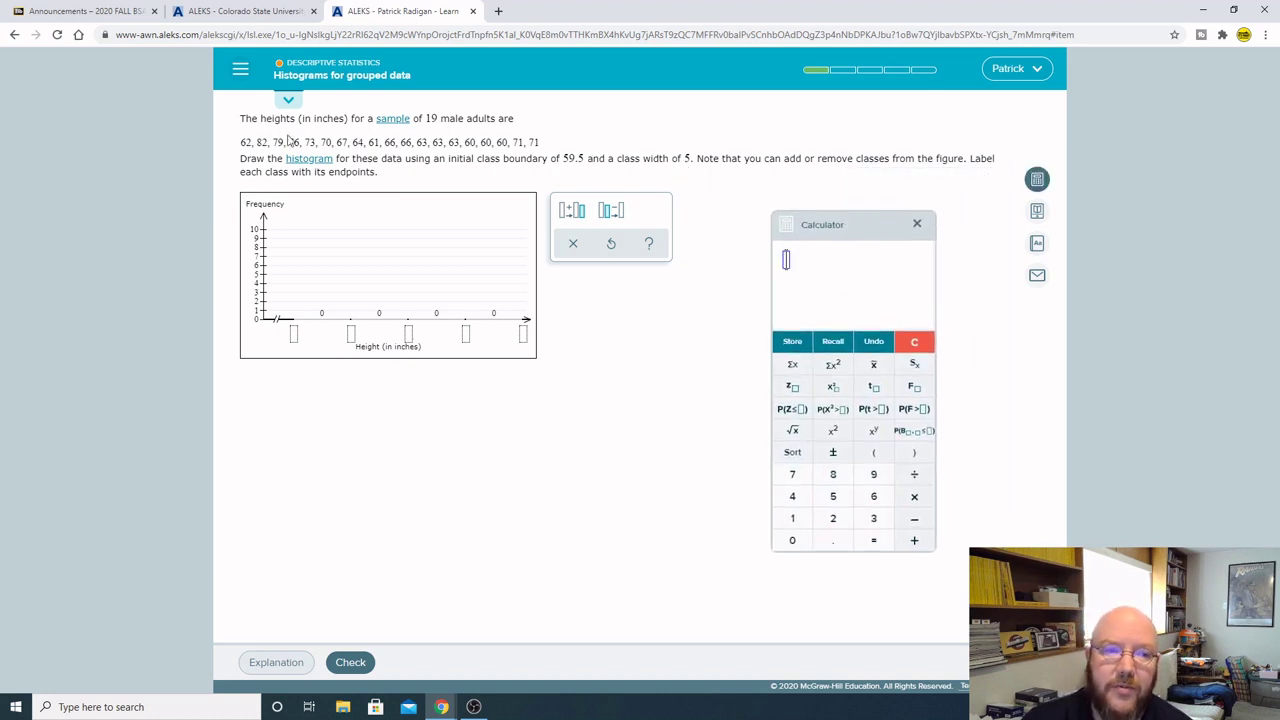
left_click_drag(242, 143, 540, 144)
left_click(800, 453)
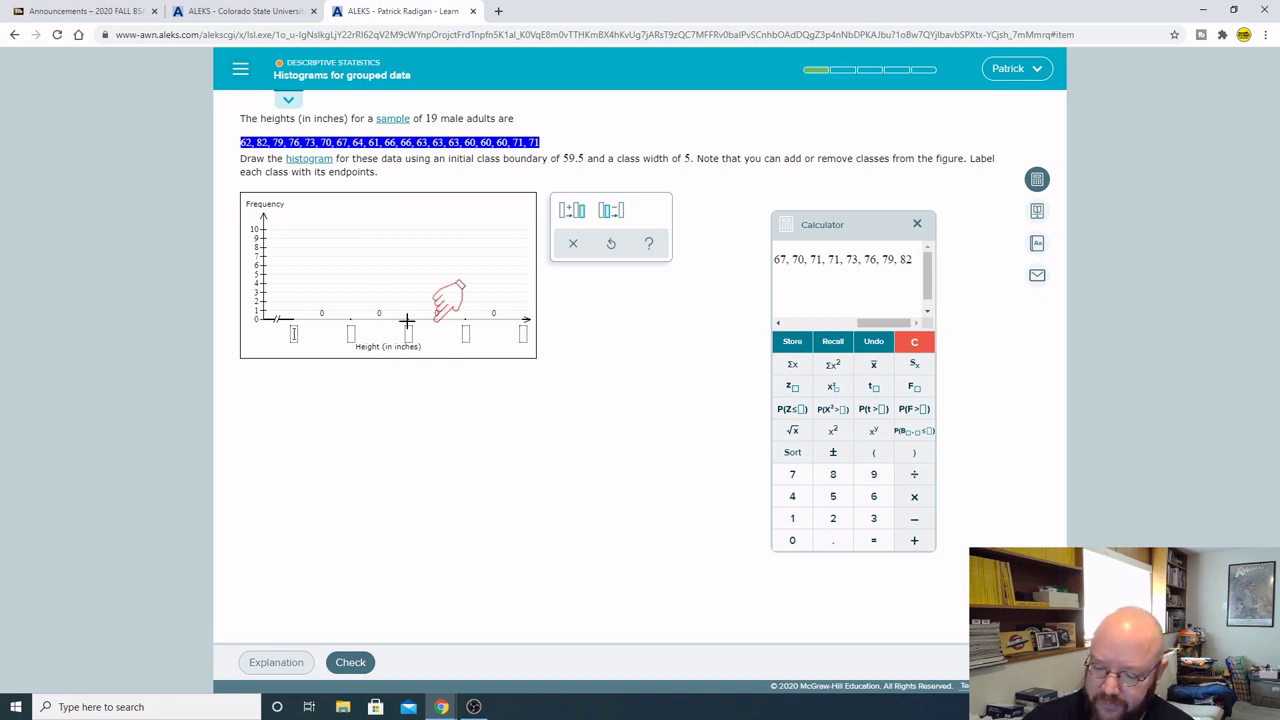
Label the first boundary 59.5, then compute 59.5+5 and label the second boundary 64.5
type("59.5")
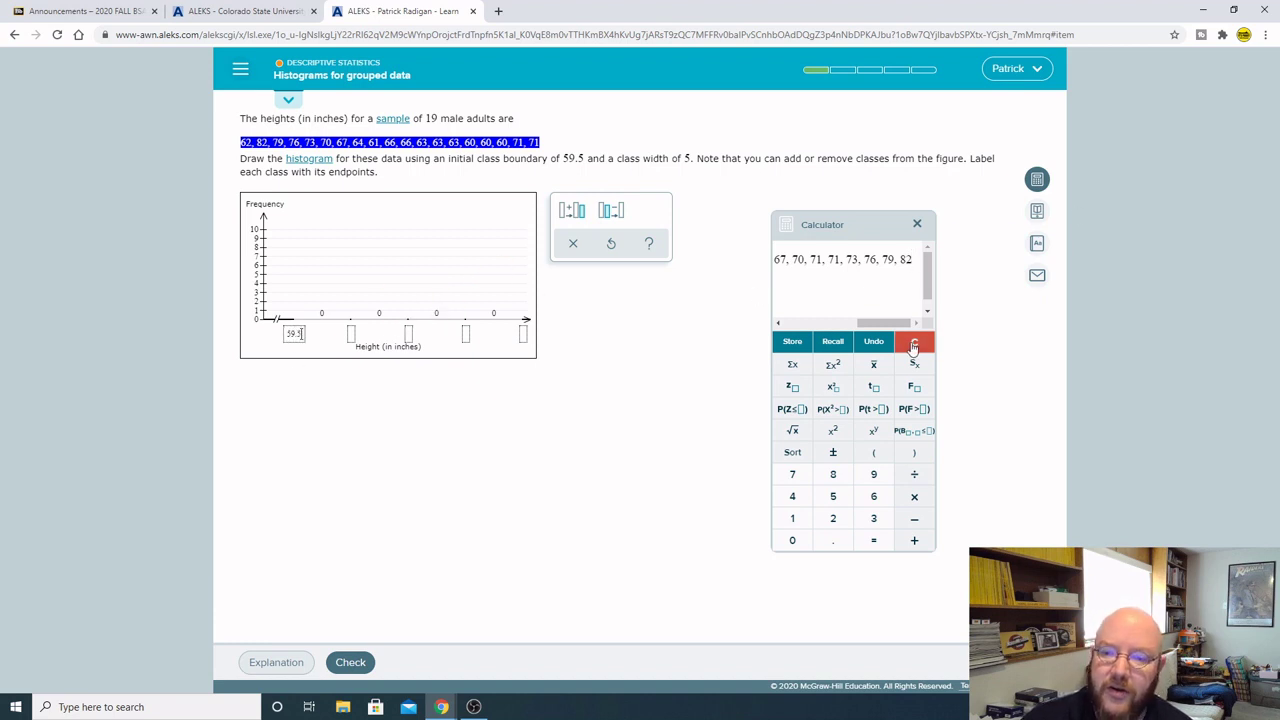
left_click(913, 344)
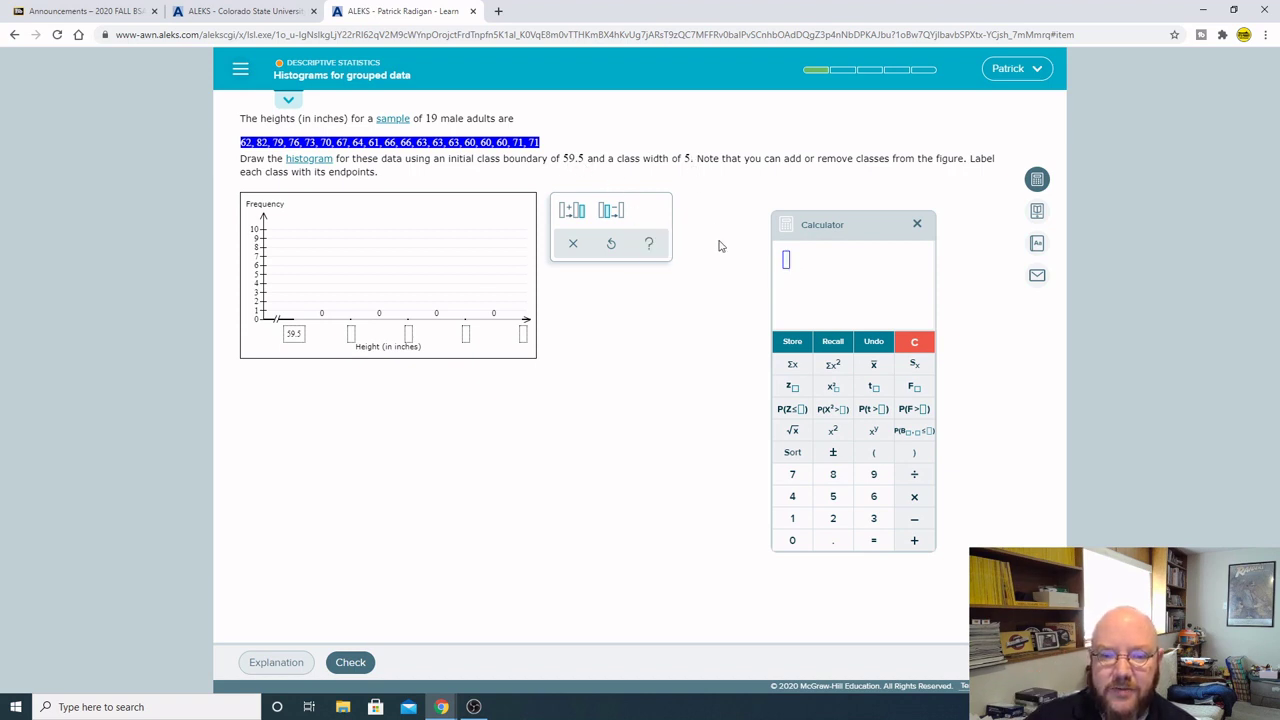
type("59.5")
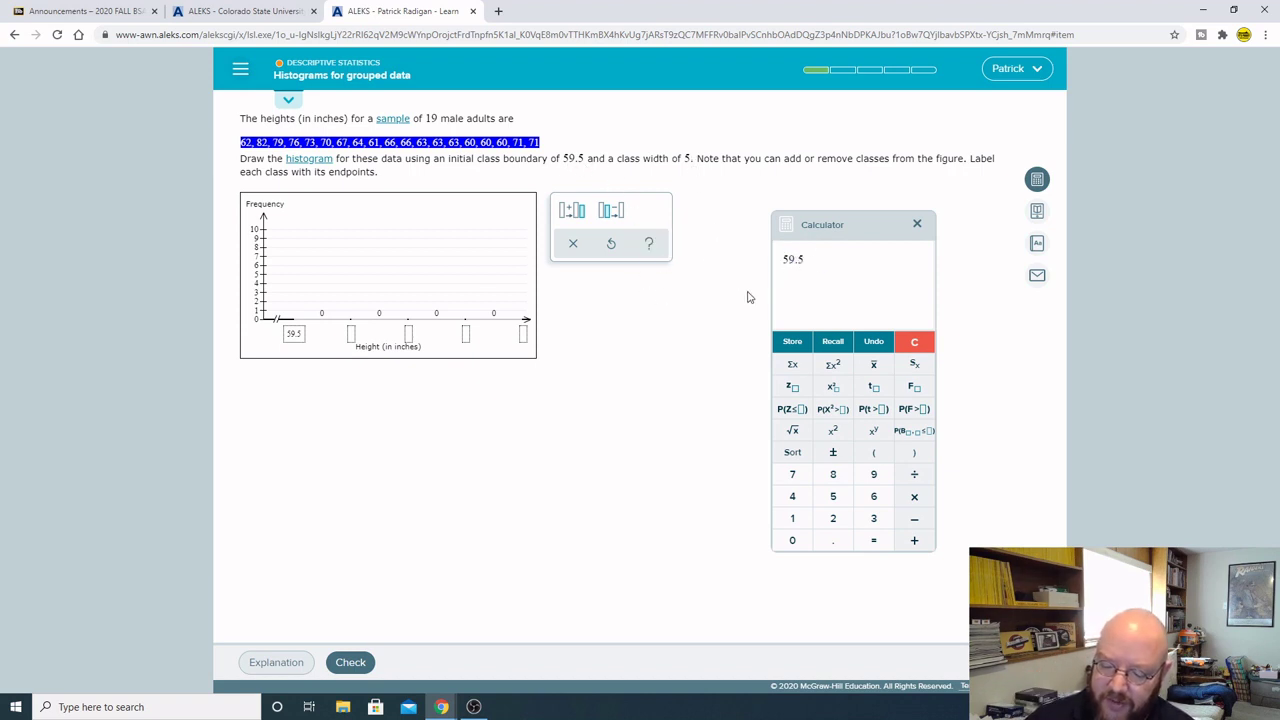
type("+5")
key("Return")
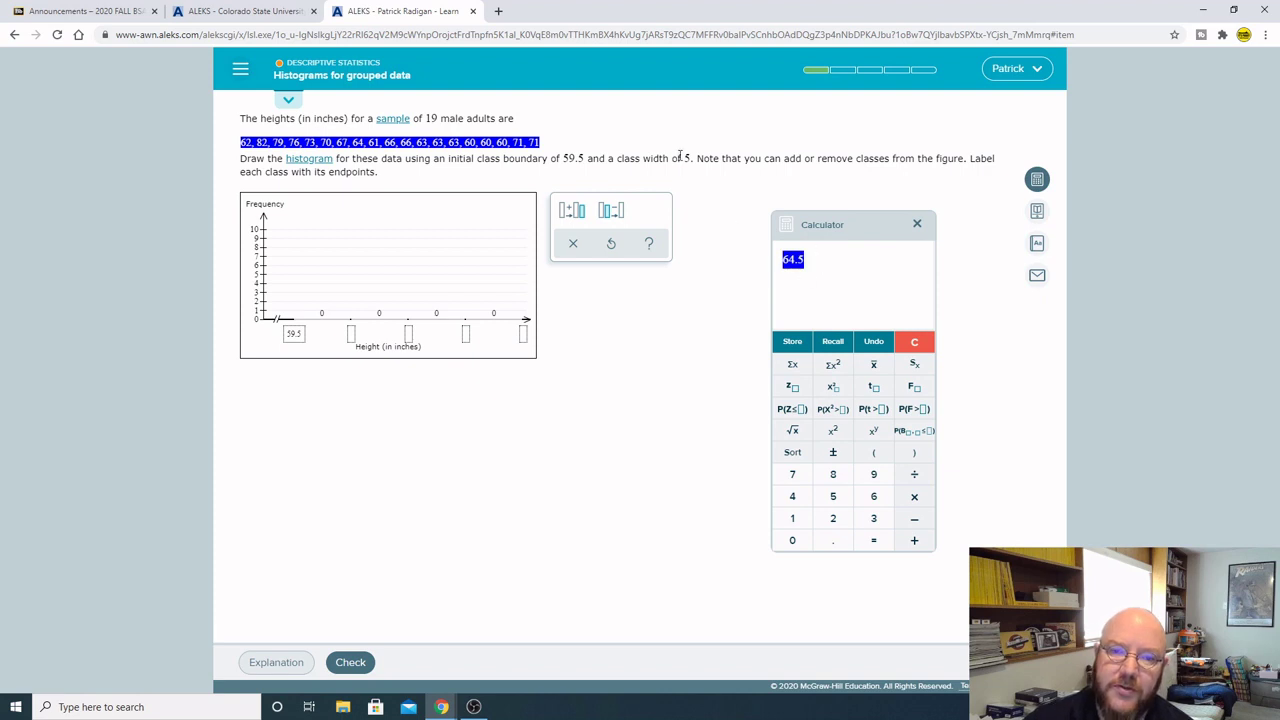
left_click(351, 333)
type("64.5")
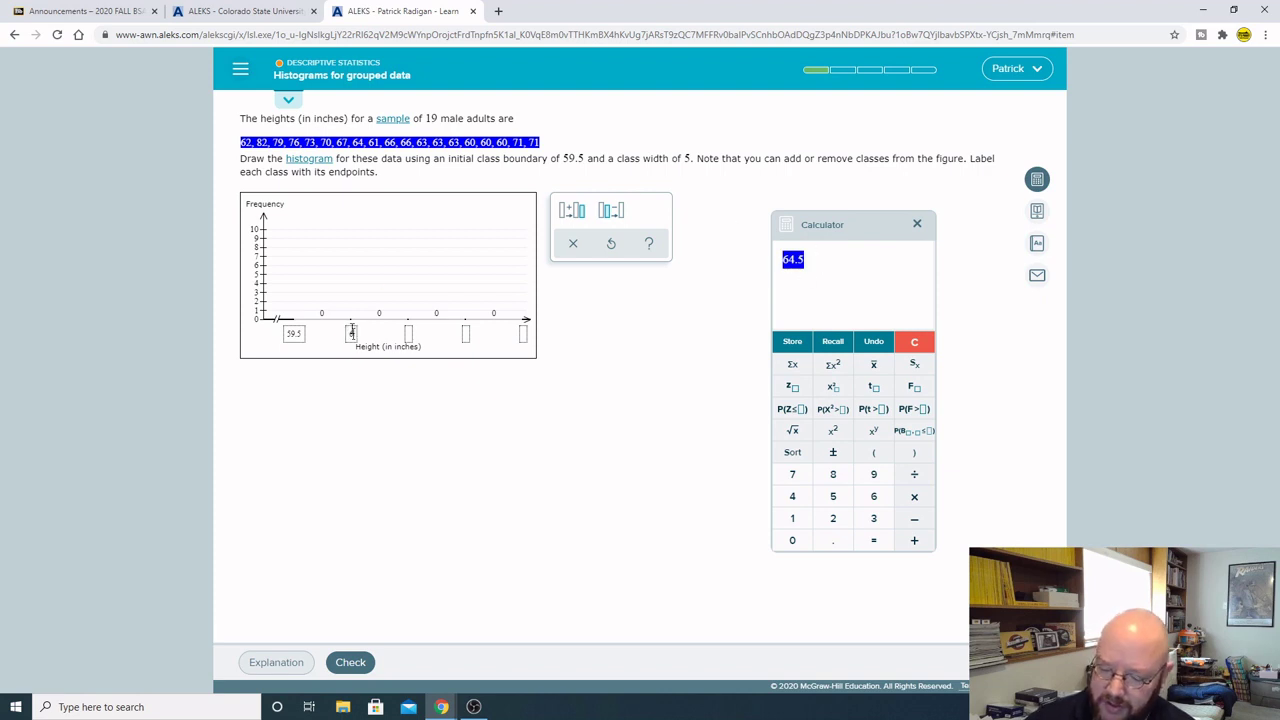
Add 5 twice in the calculator to label the next boundaries 69.5 and 74.5
left_click(815, 260)
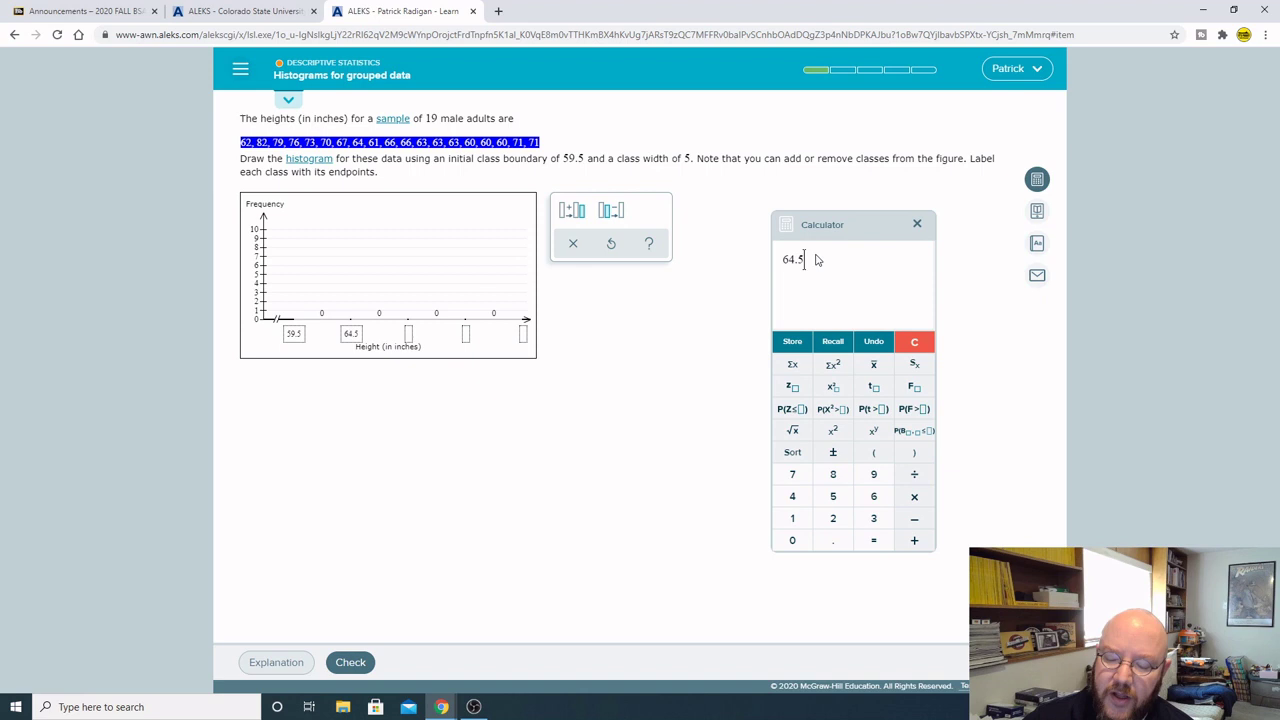
type("+5")
key("Return")
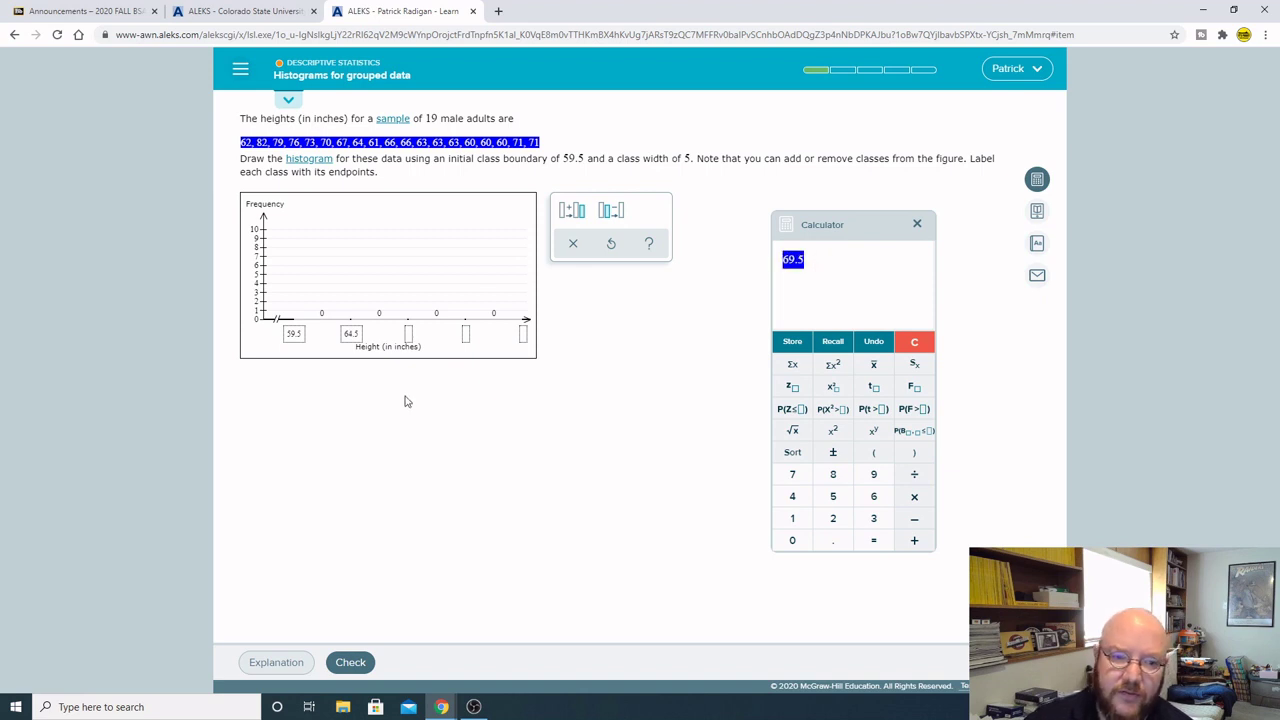
left_click(407, 333)
type("69.5")
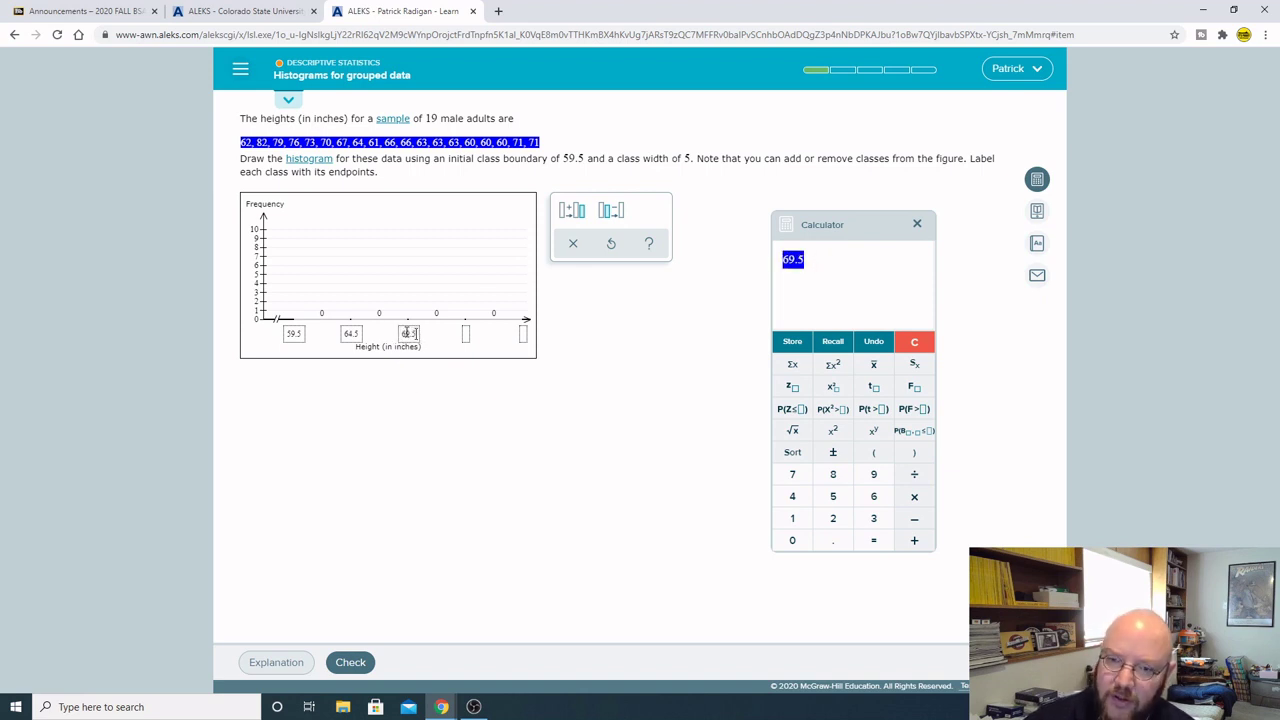
left_click(828, 265)
type("+5")
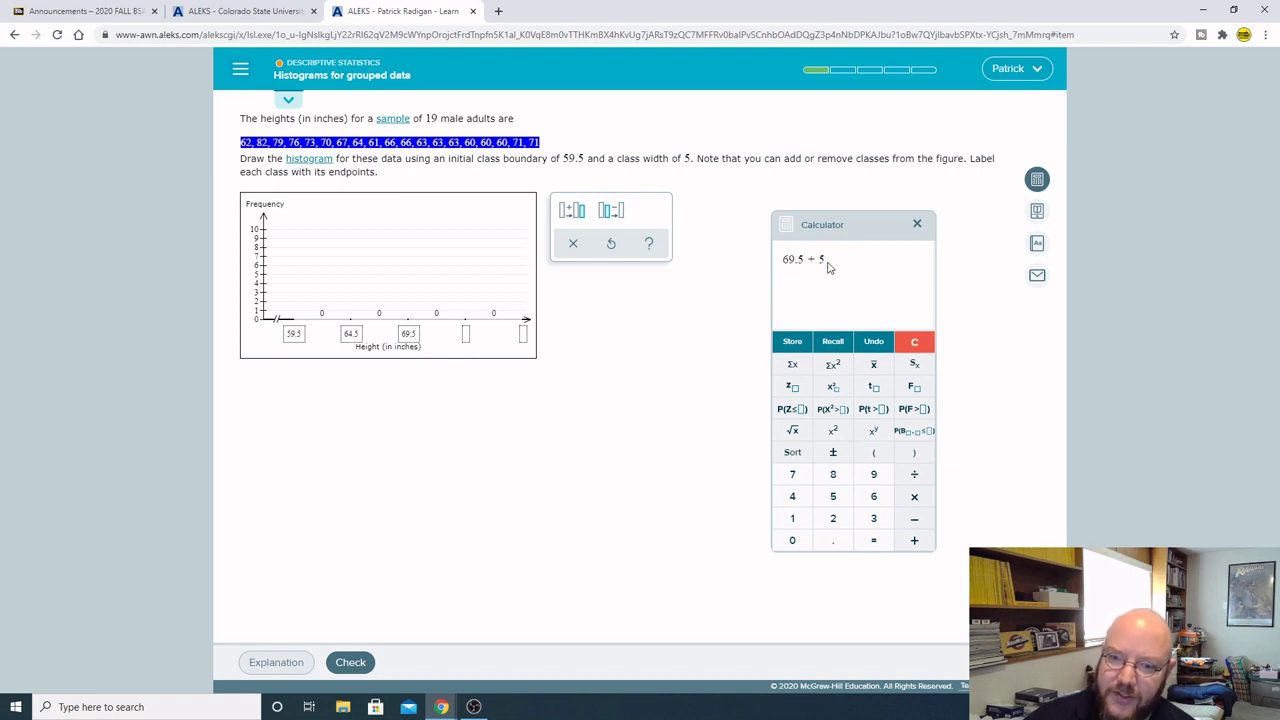
key("Return")
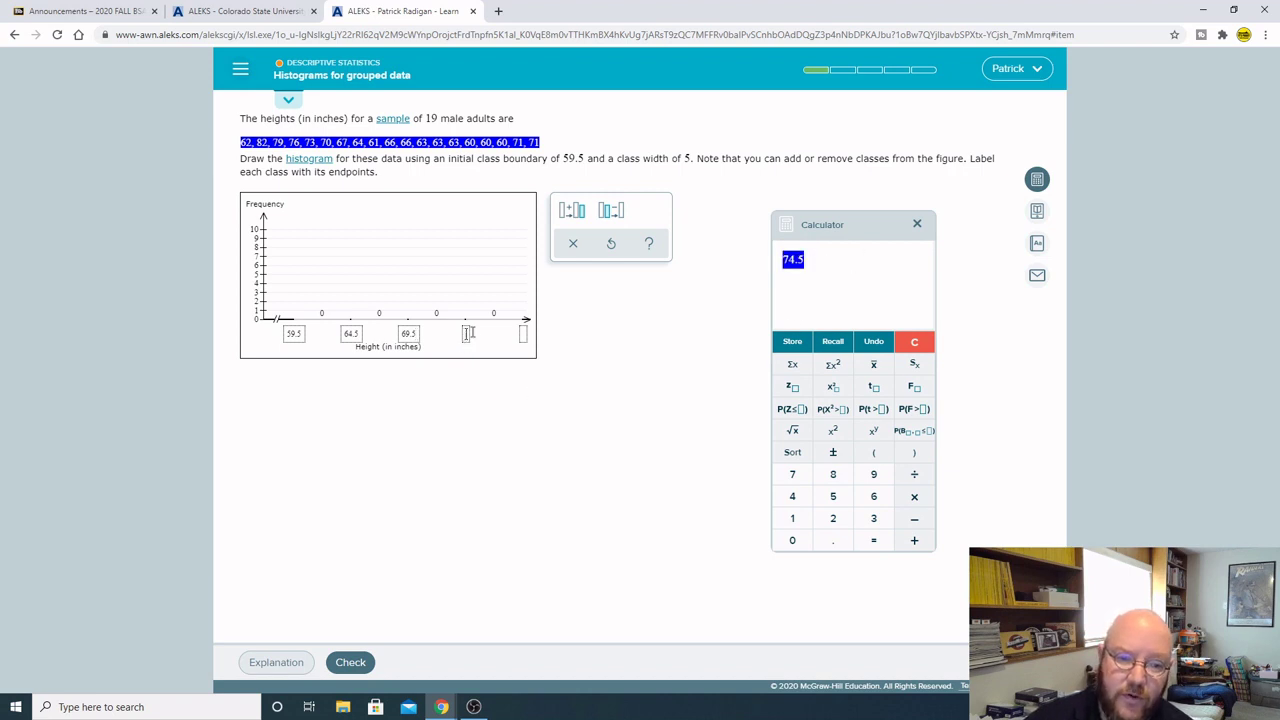
type("74.5")
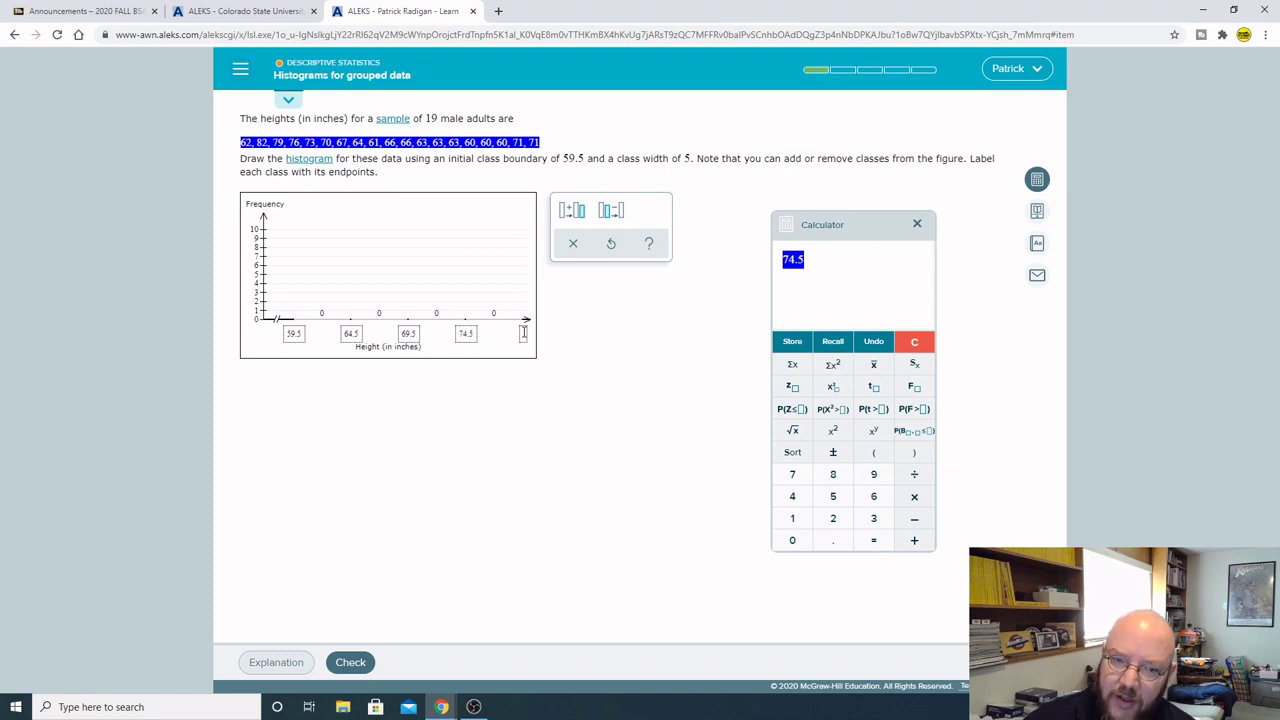
Compute 74.5+5 and label the last empty boundary 79.5
left_click(822, 268)
type("+5")
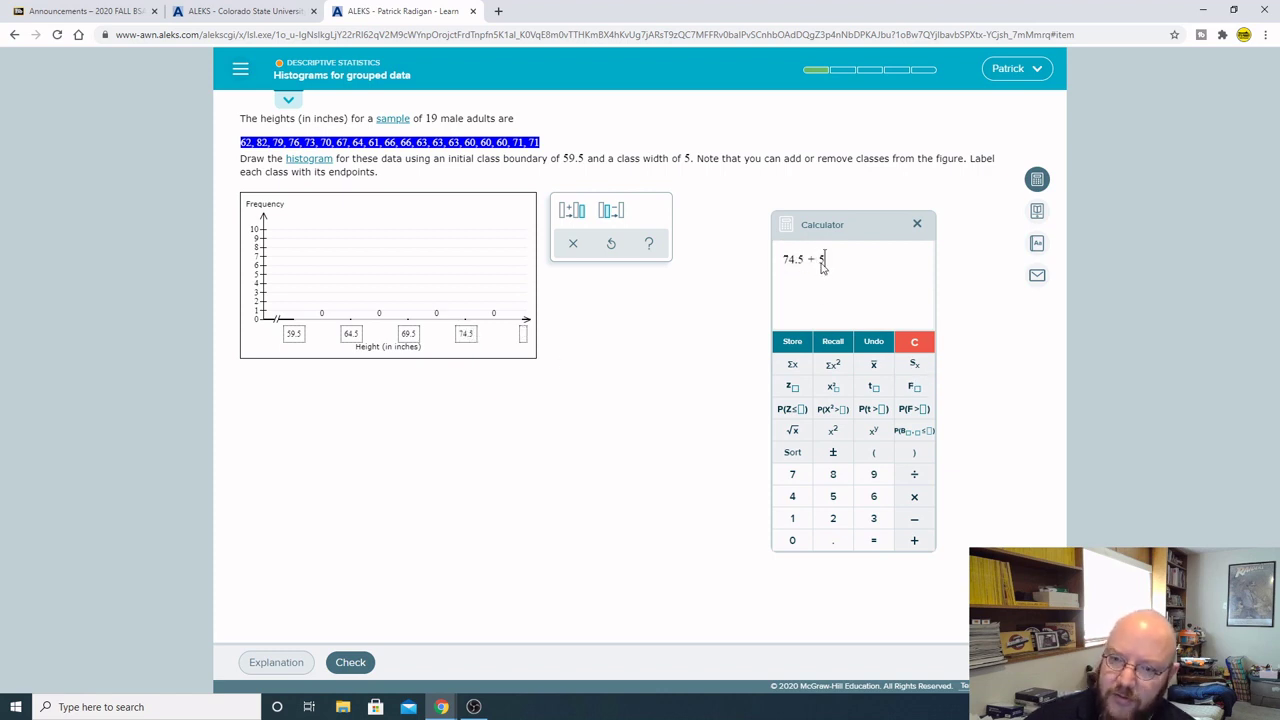
key("Return")
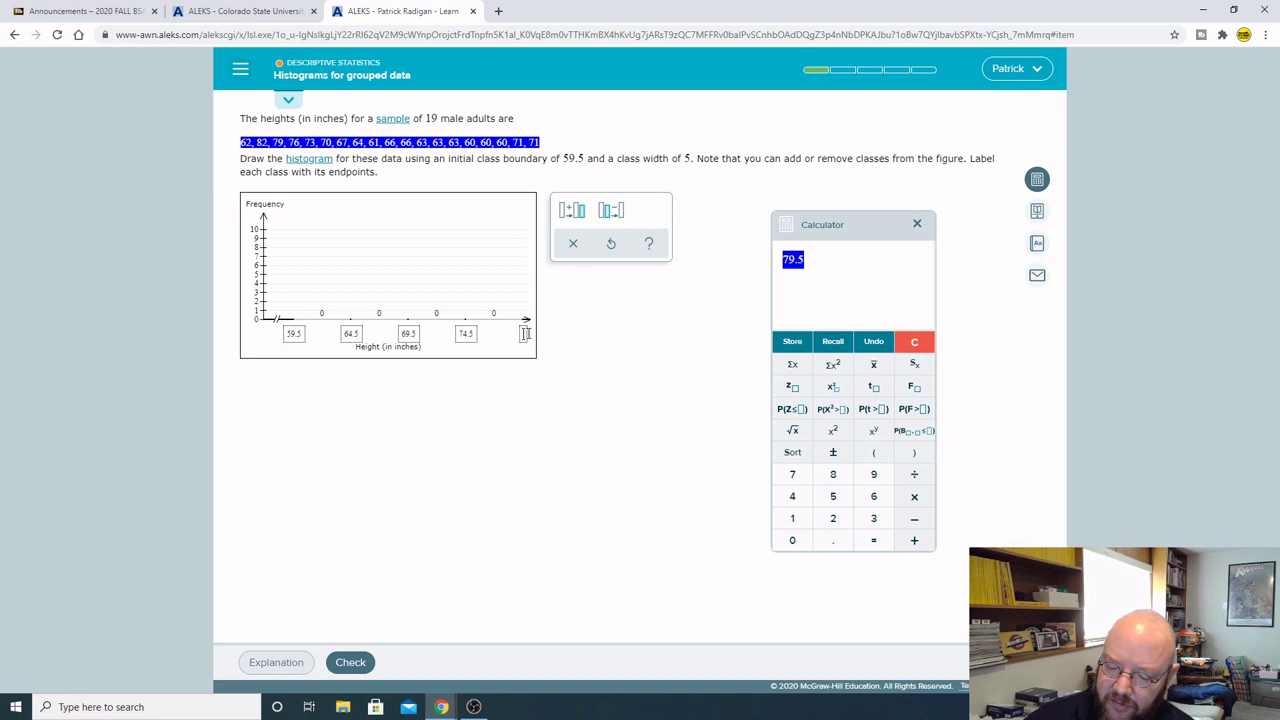
left_click(524, 334)
type("79.5")
left_click(808, 265)
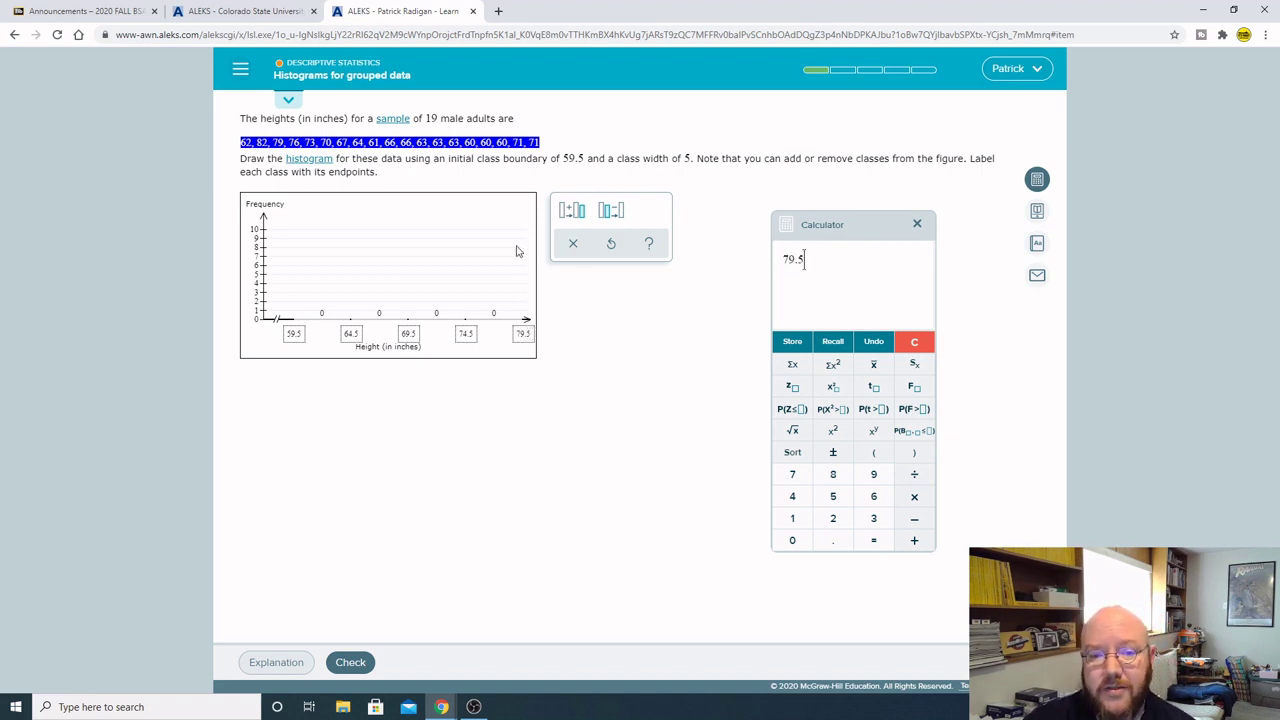
Add a sixth class and label its upper boundary 84.5, computed as 79.5+5
left_click(571, 210)
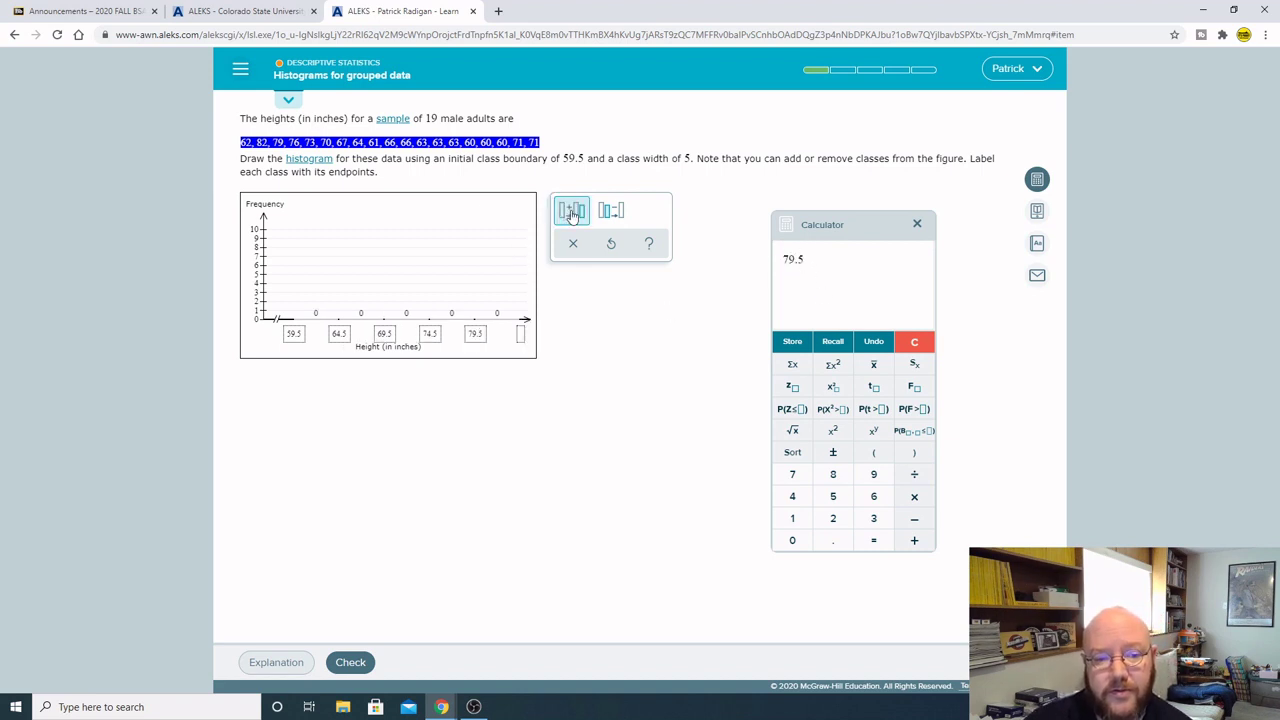
left_click(522, 336)
type("+5")
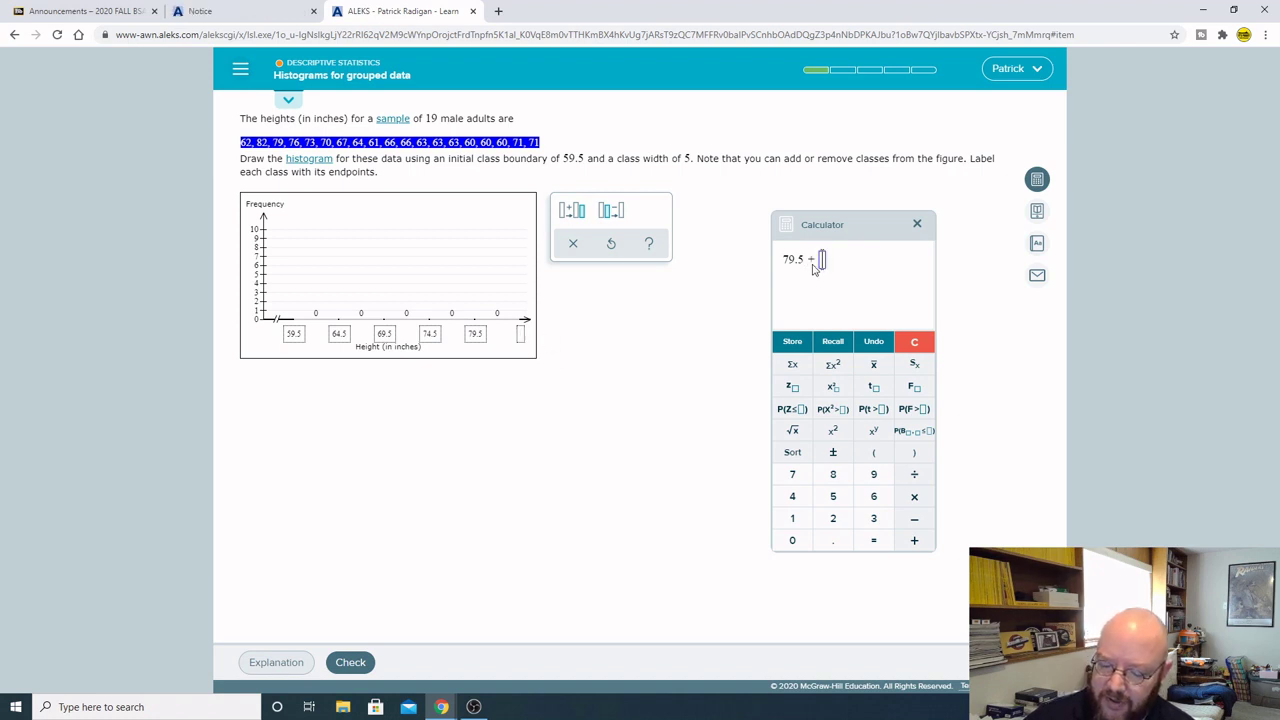
key("Return")
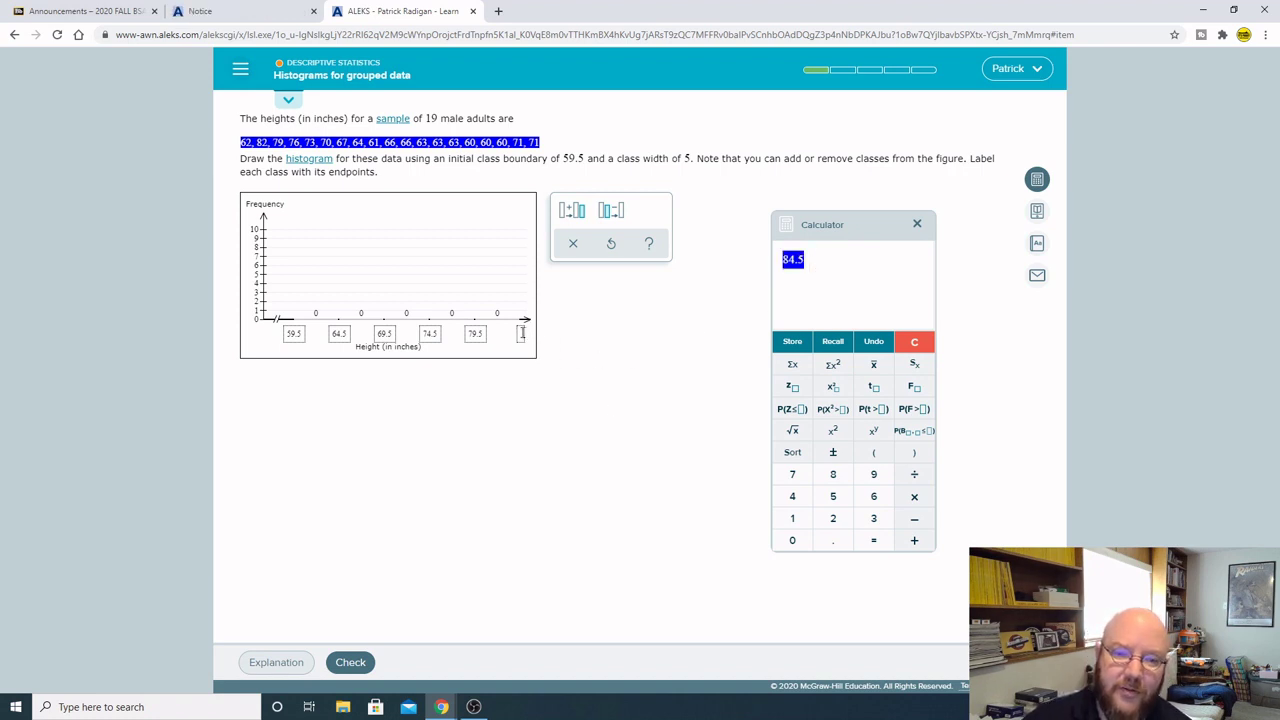
type("84.5")
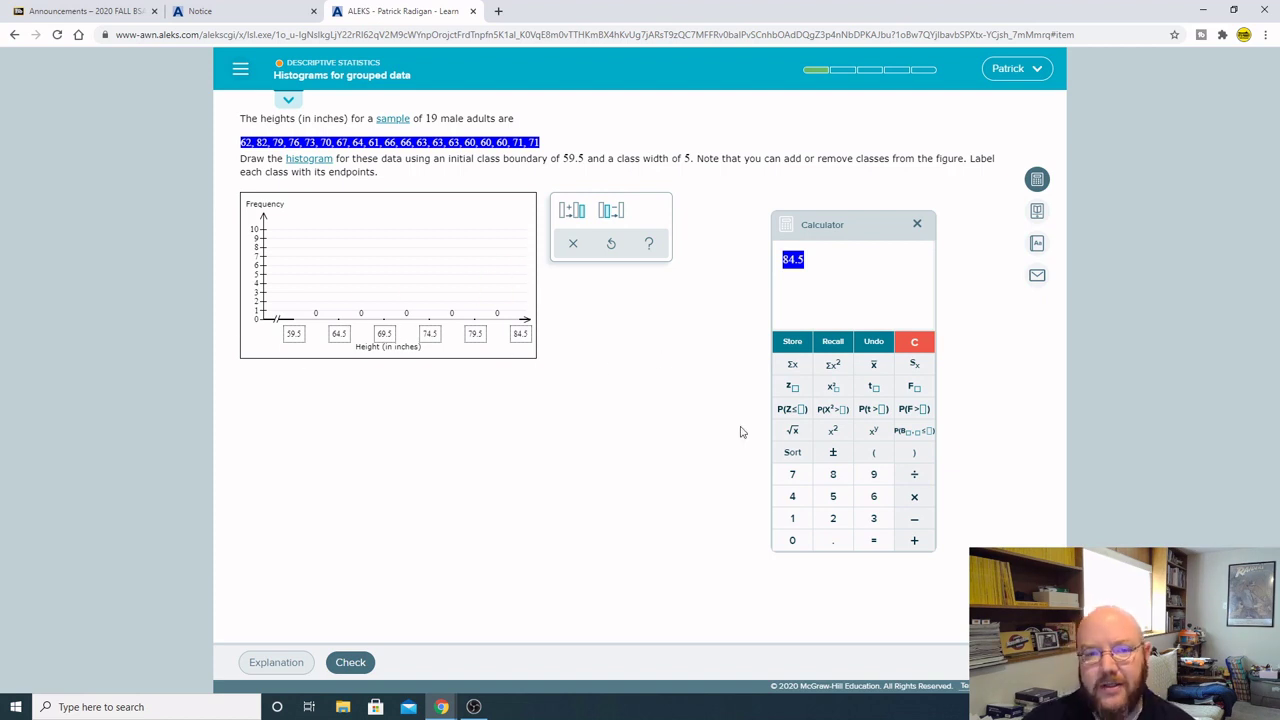
Clear the calculator, reload and sort the 19 heights, then mark runs of values to count per class
left_click(918, 344)
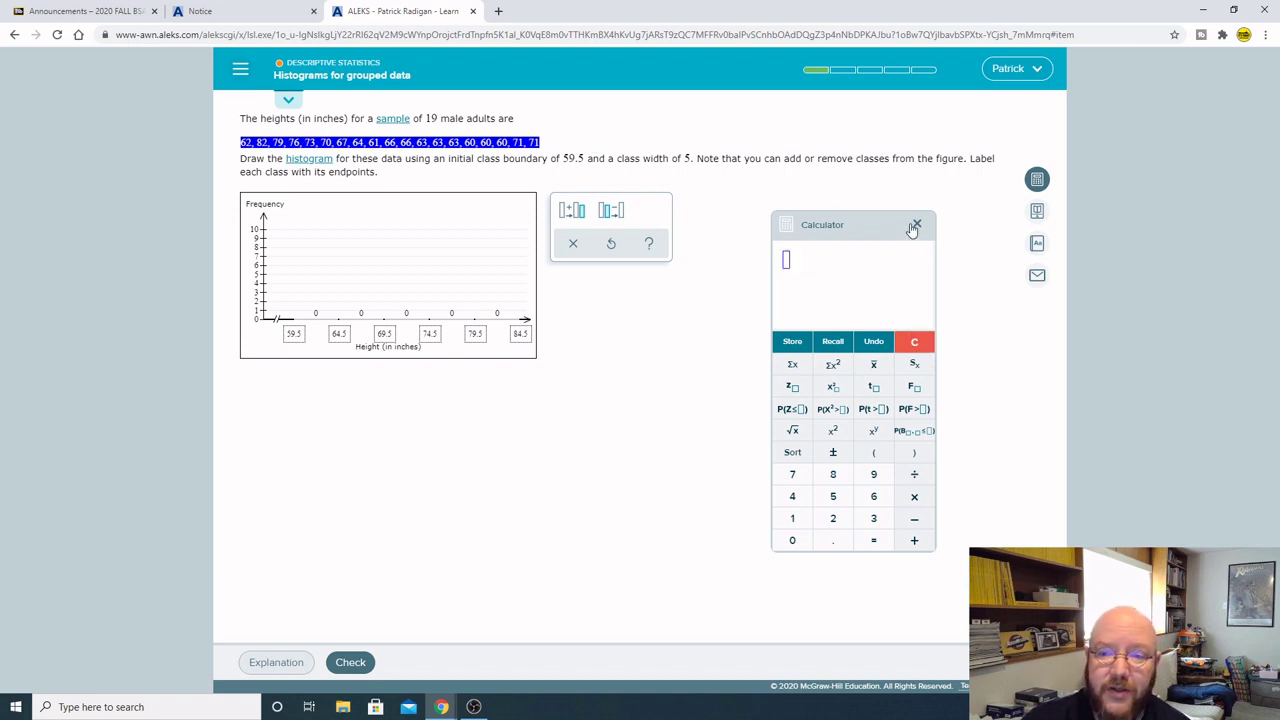
left_click(245, 143)
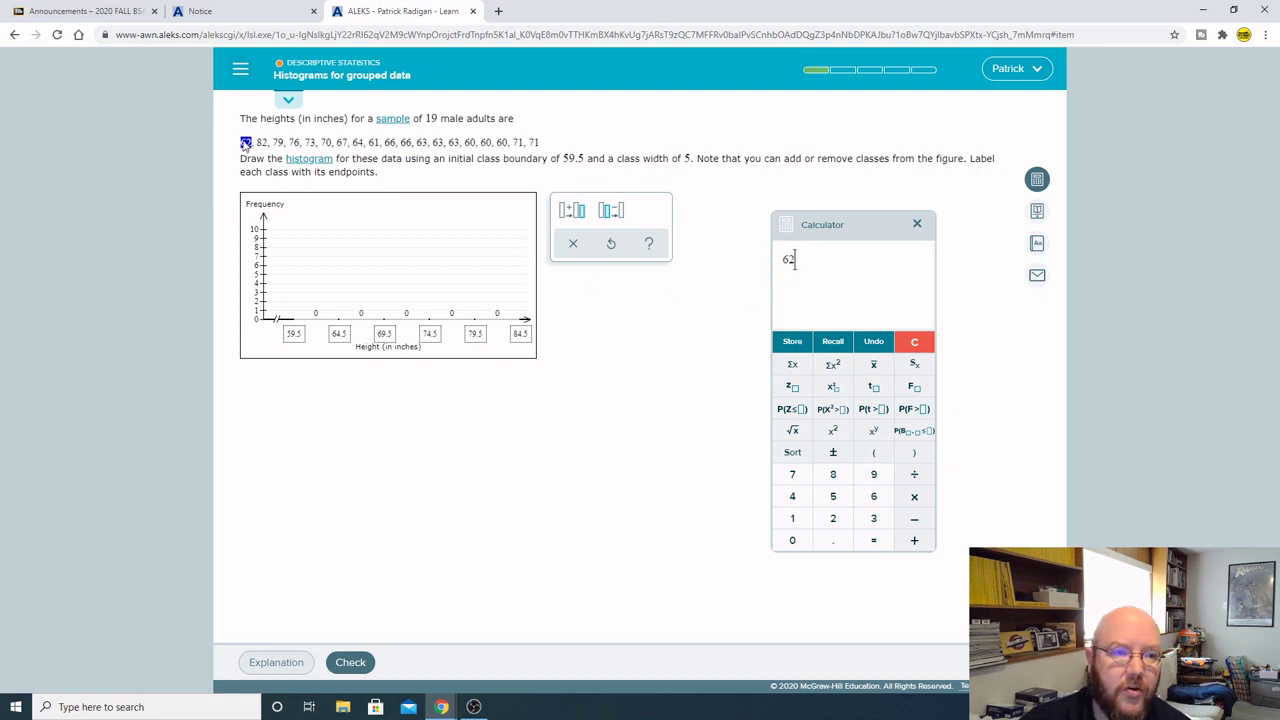
left_click_drag(245, 143, 554, 151)
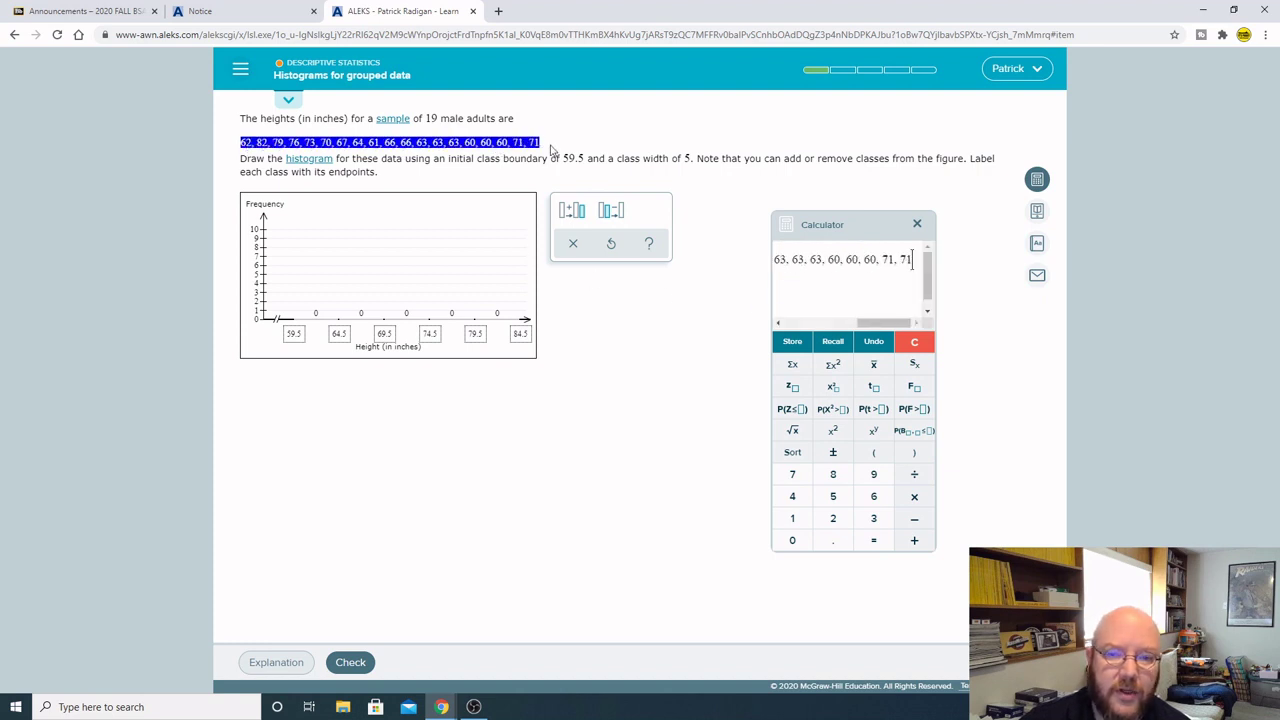
left_click(792, 452)
left_click_drag(896, 262, 820, 322)
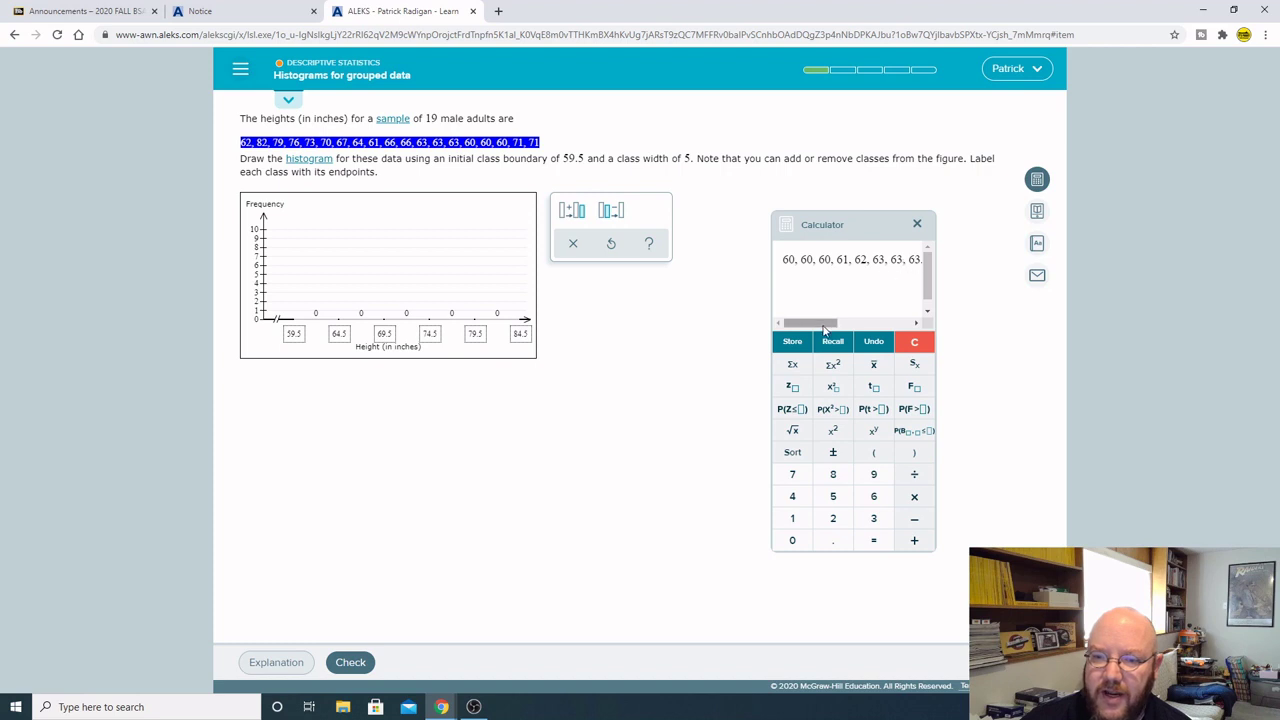
left_click_drag(826, 327, 888, 263)
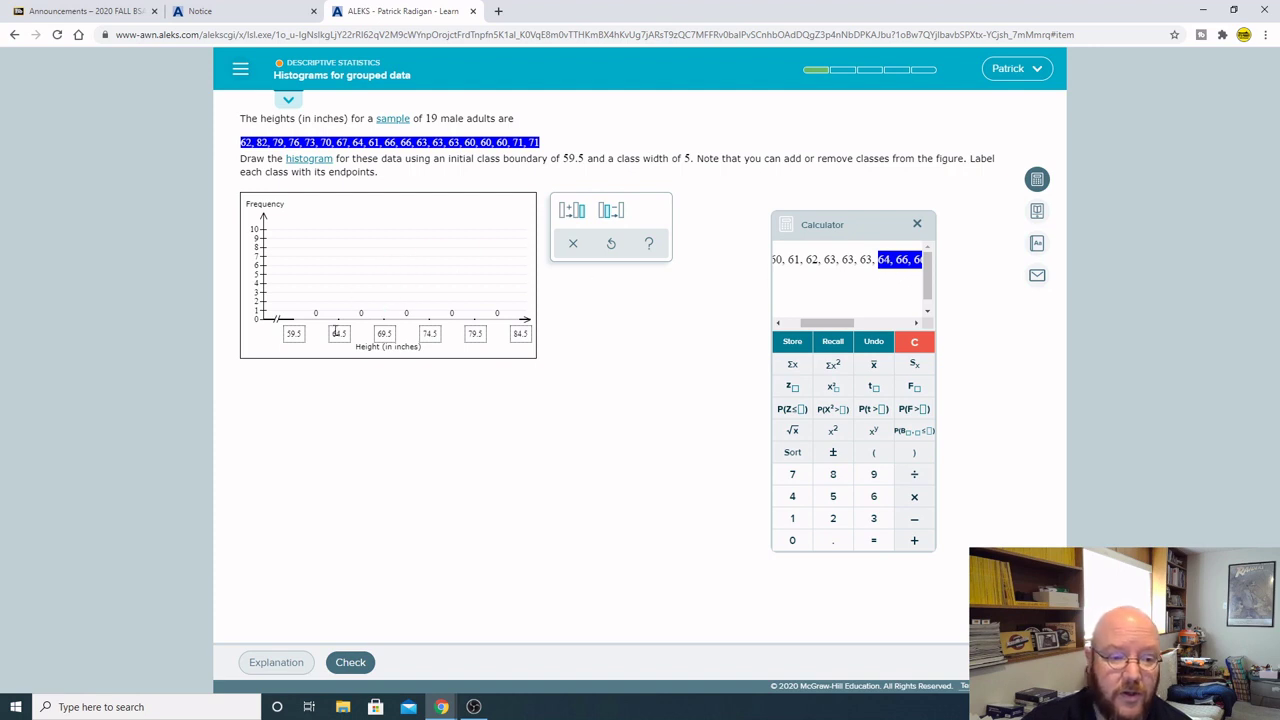
Draw bars of height 9 for 59.5–64.5 and 3 for 64.5–69.5
left_click(325, 290)
left_click_drag(325, 285, 316, 238)
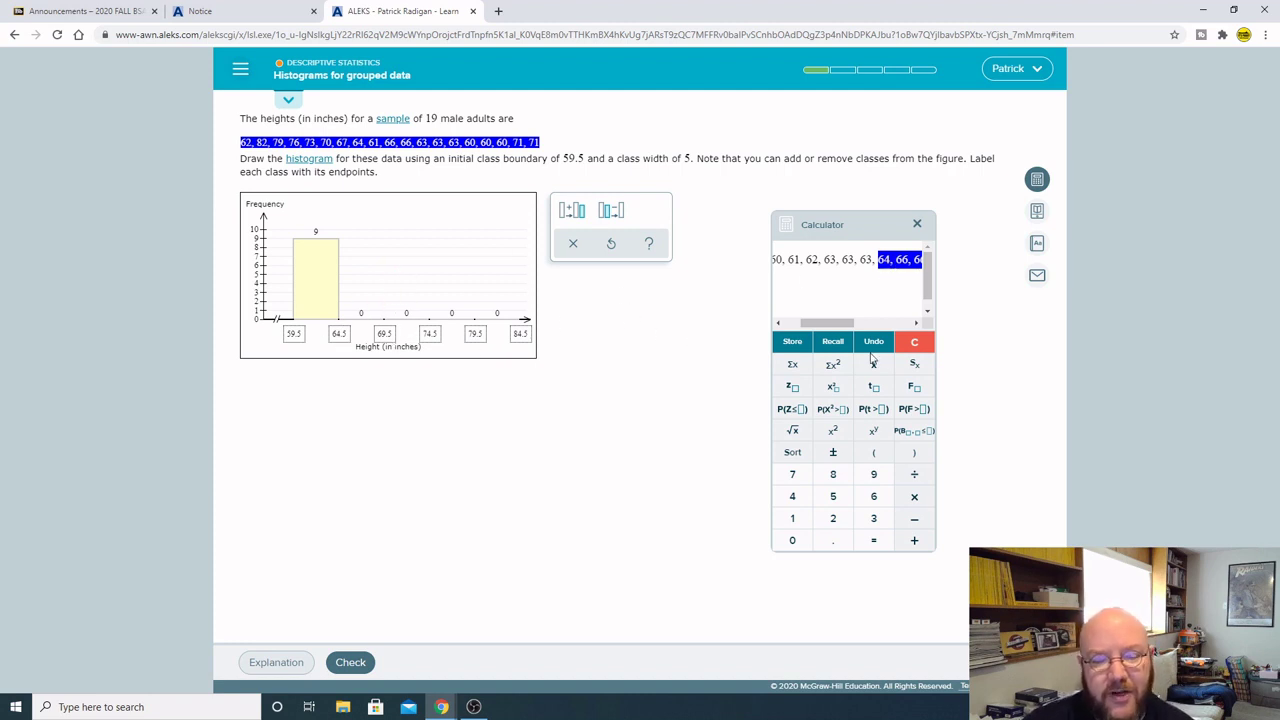
left_click_drag(831, 322, 867, 327)
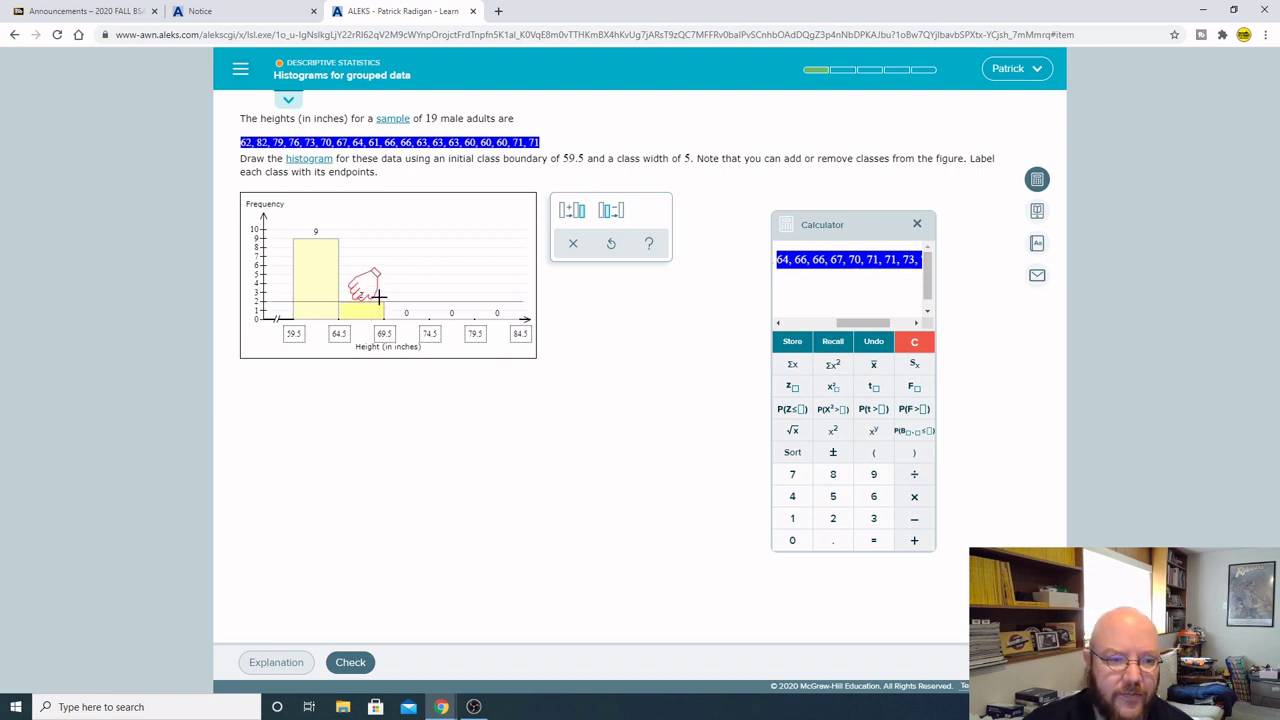
left_click(371, 292)
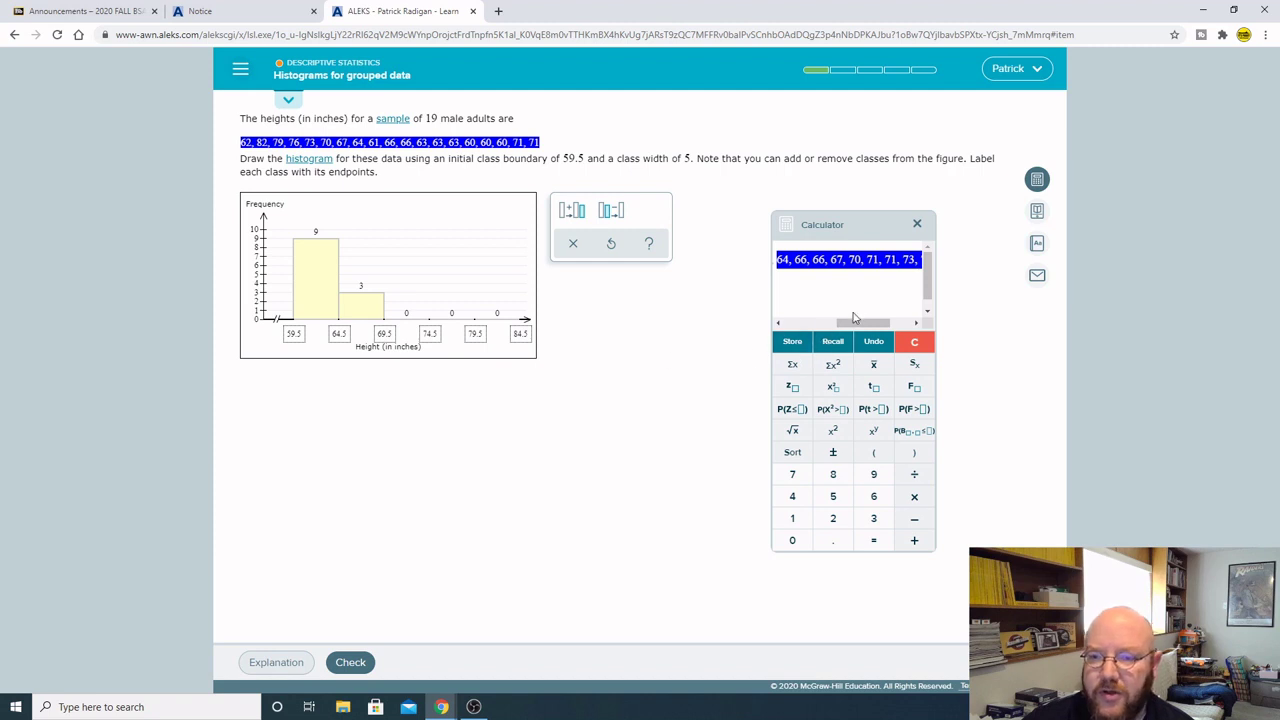
left_click_drag(866, 325, 876, 325)
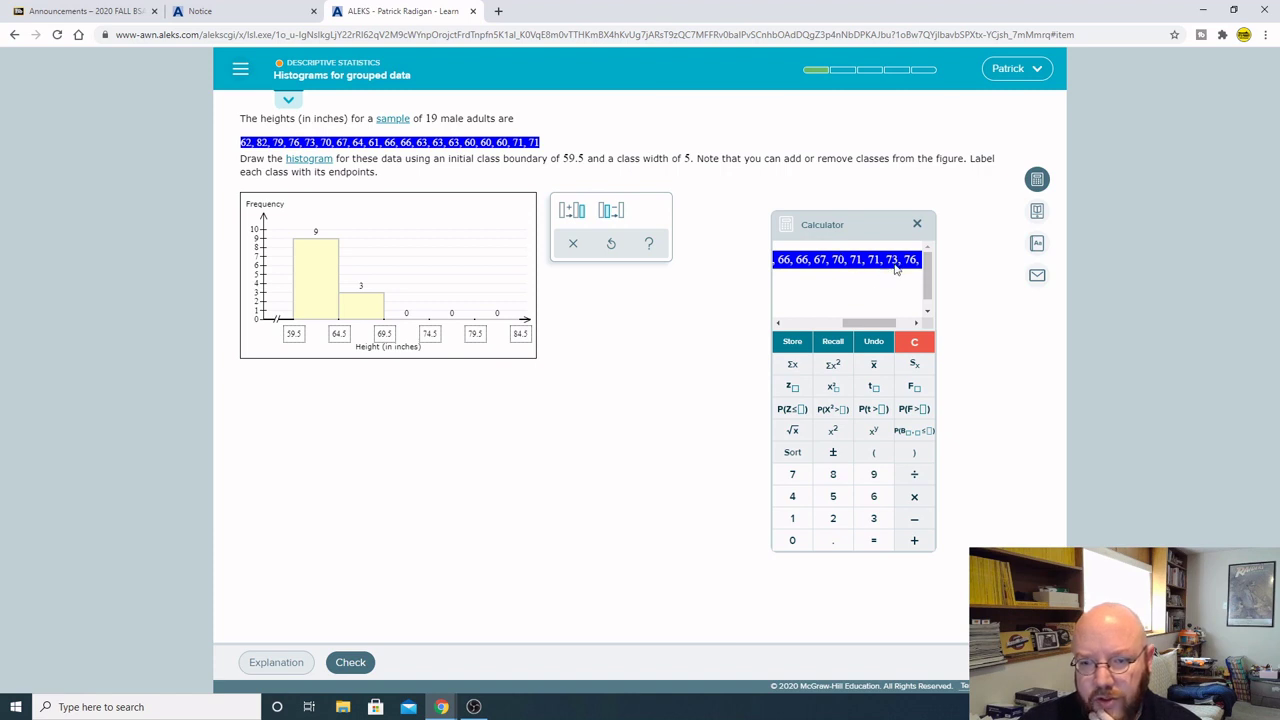
Draw the remaining bars of 4, 2 and 1, then submit the histogram for checking
left_click(418, 291)
left_click_drag(408, 291, 412, 282)
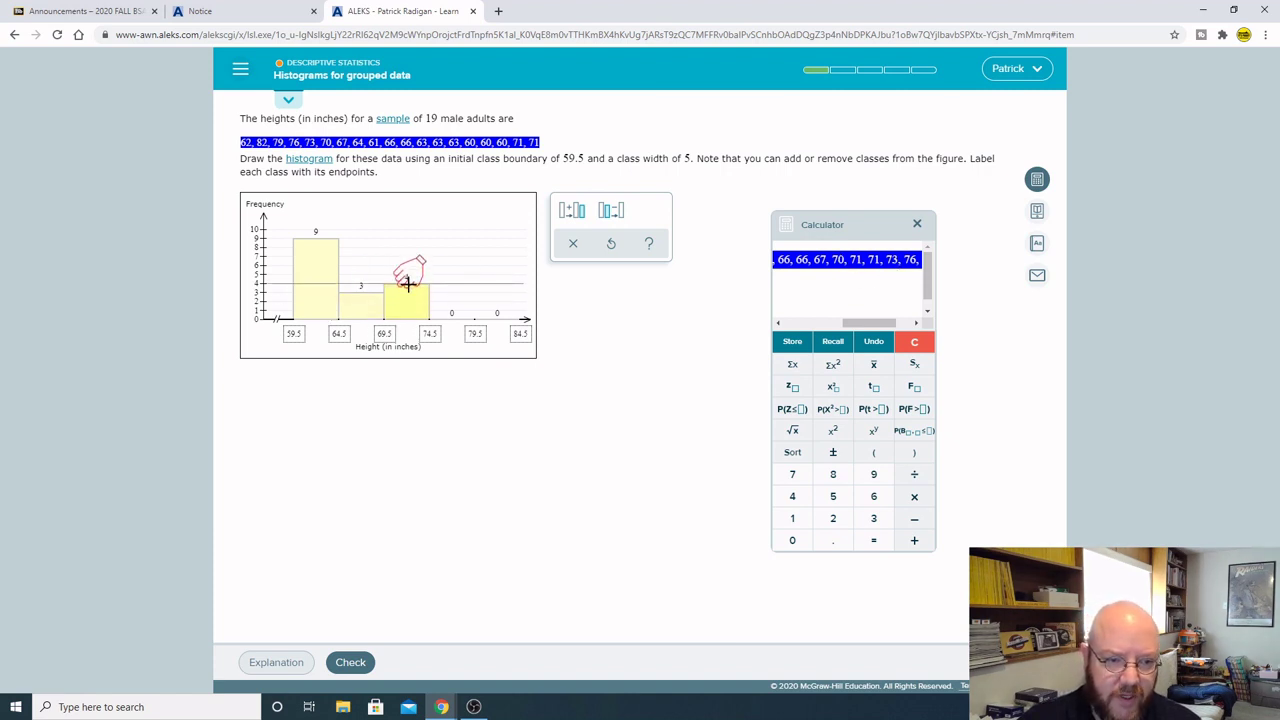
left_click_drag(868, 325, 883, 327)
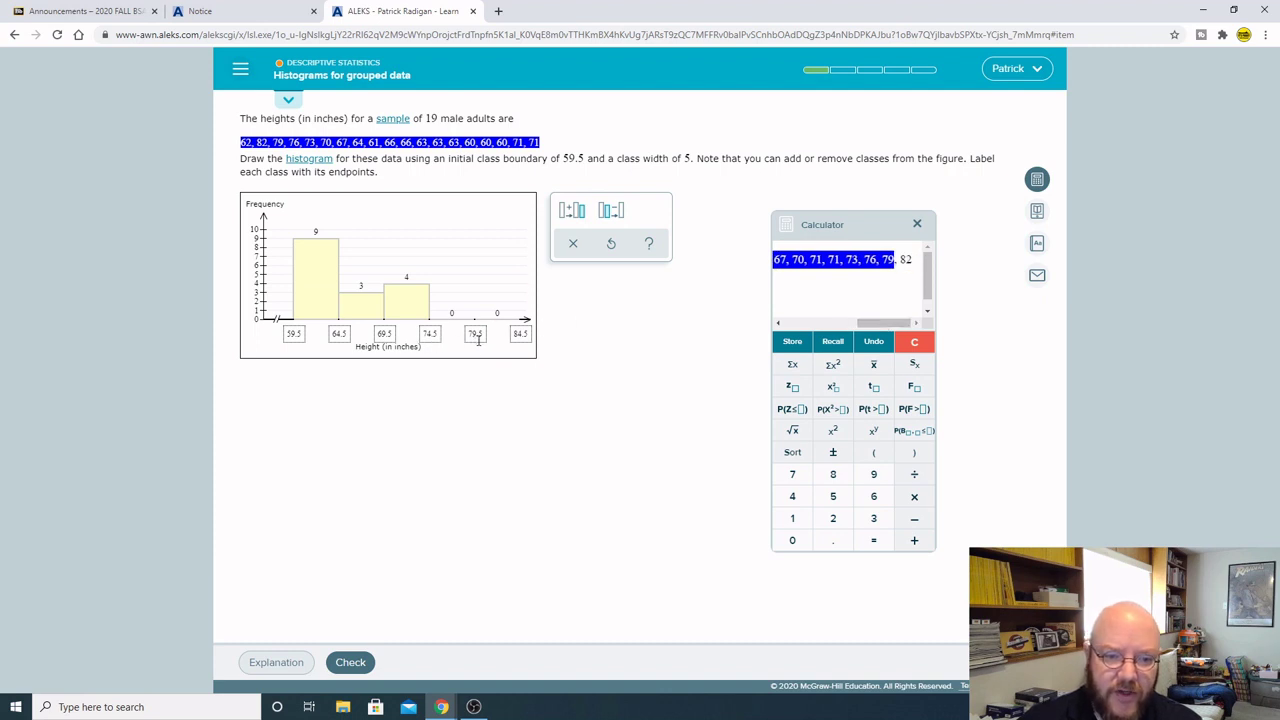
left_click(872, 265)
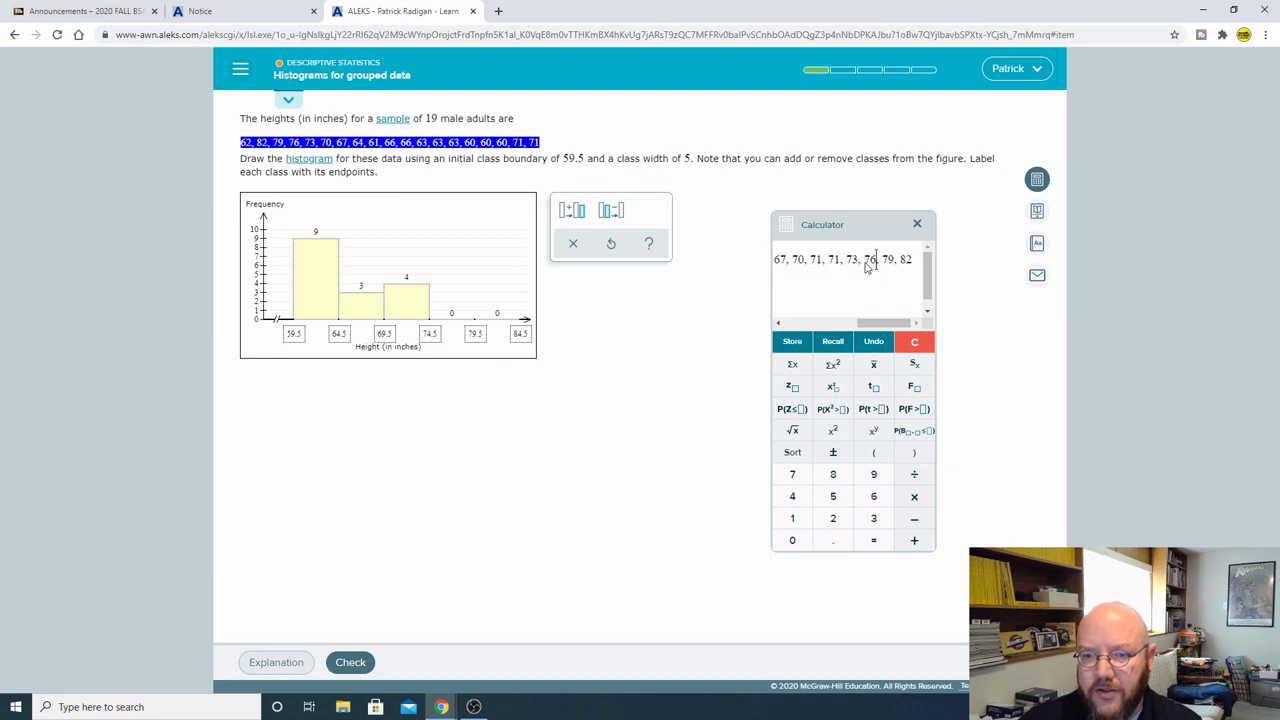
left_click_drag(451, 313, 497, 311)
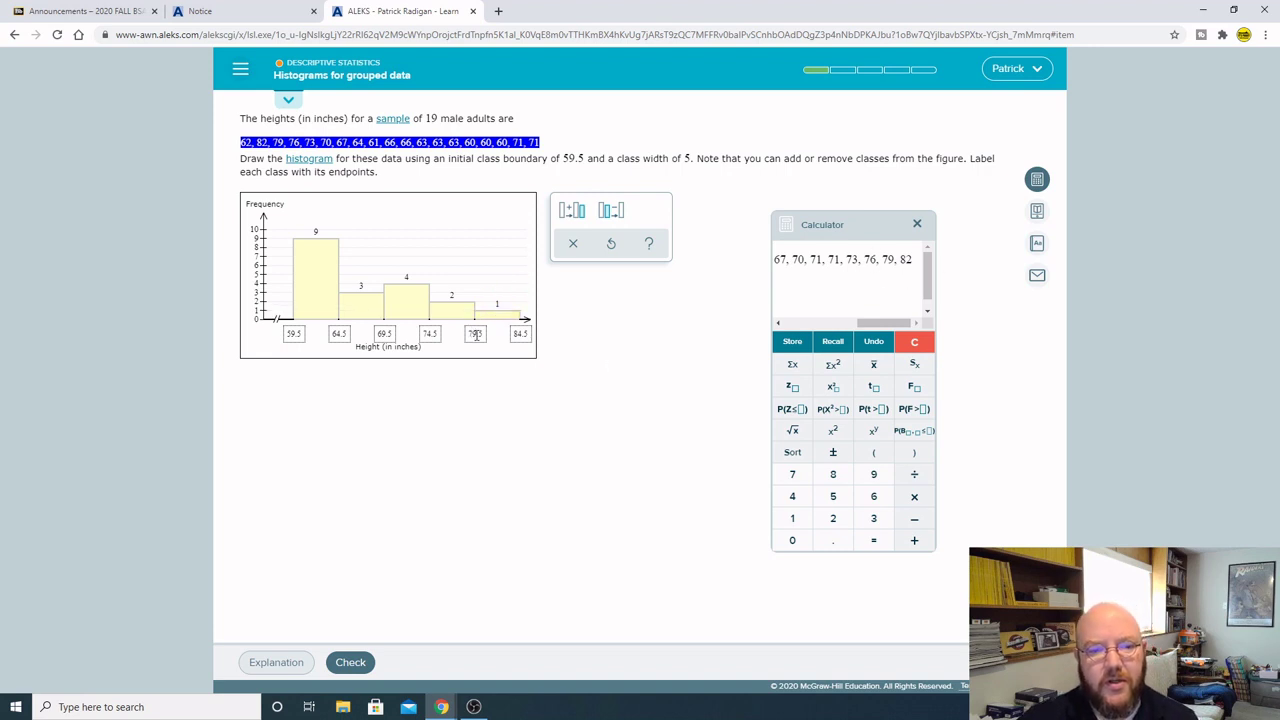
left_click(368, 662)
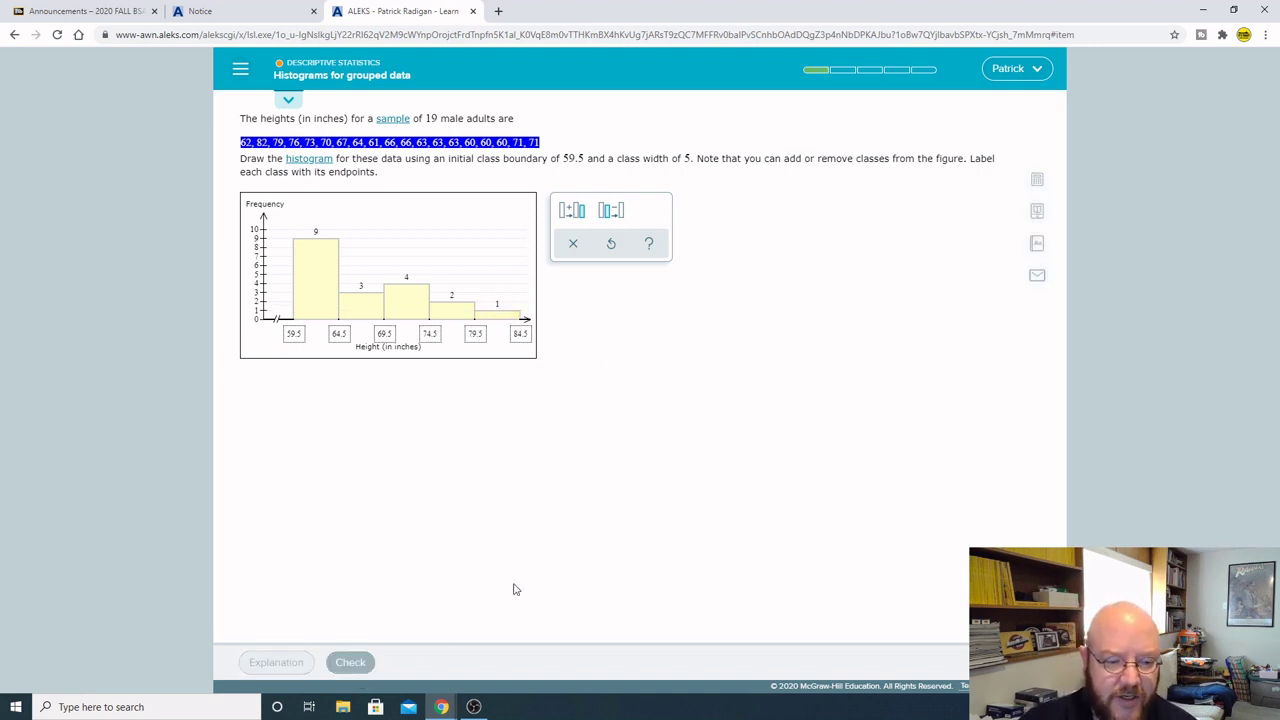